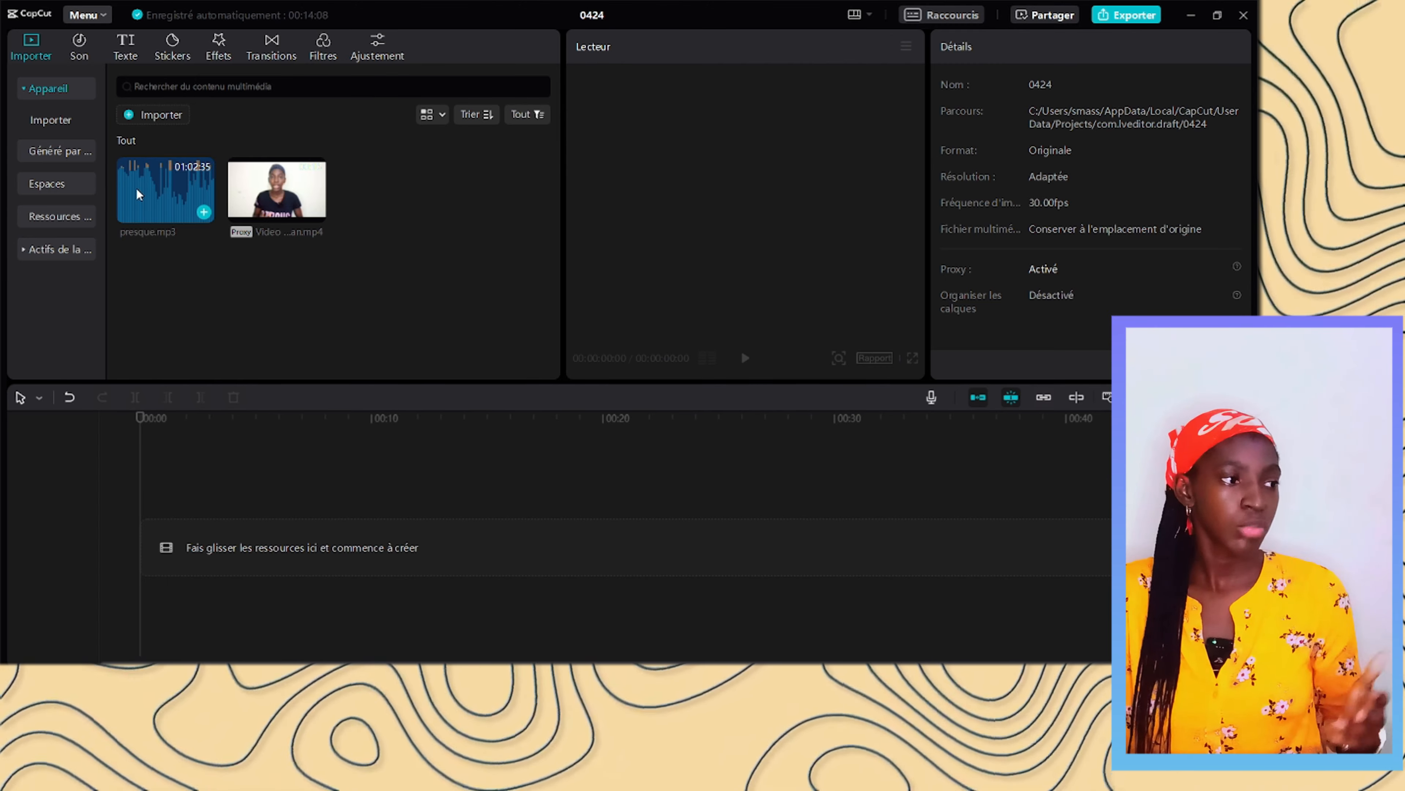
Step: Add presque.mp3 to the empty timeline and play the beginning of the unprocessed audio
drag(184, 194, 138, 570)
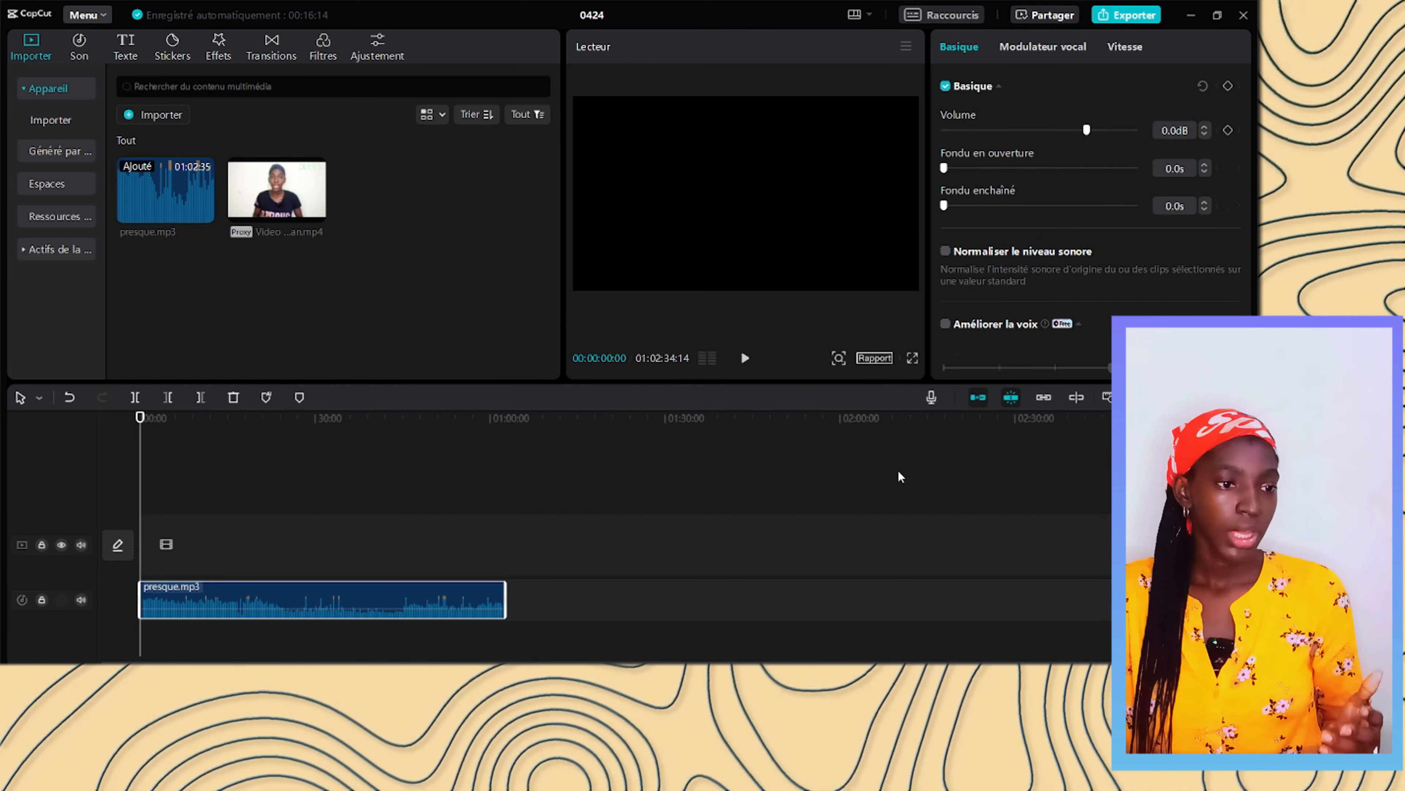
drag(1161, 397, 1180, 397)
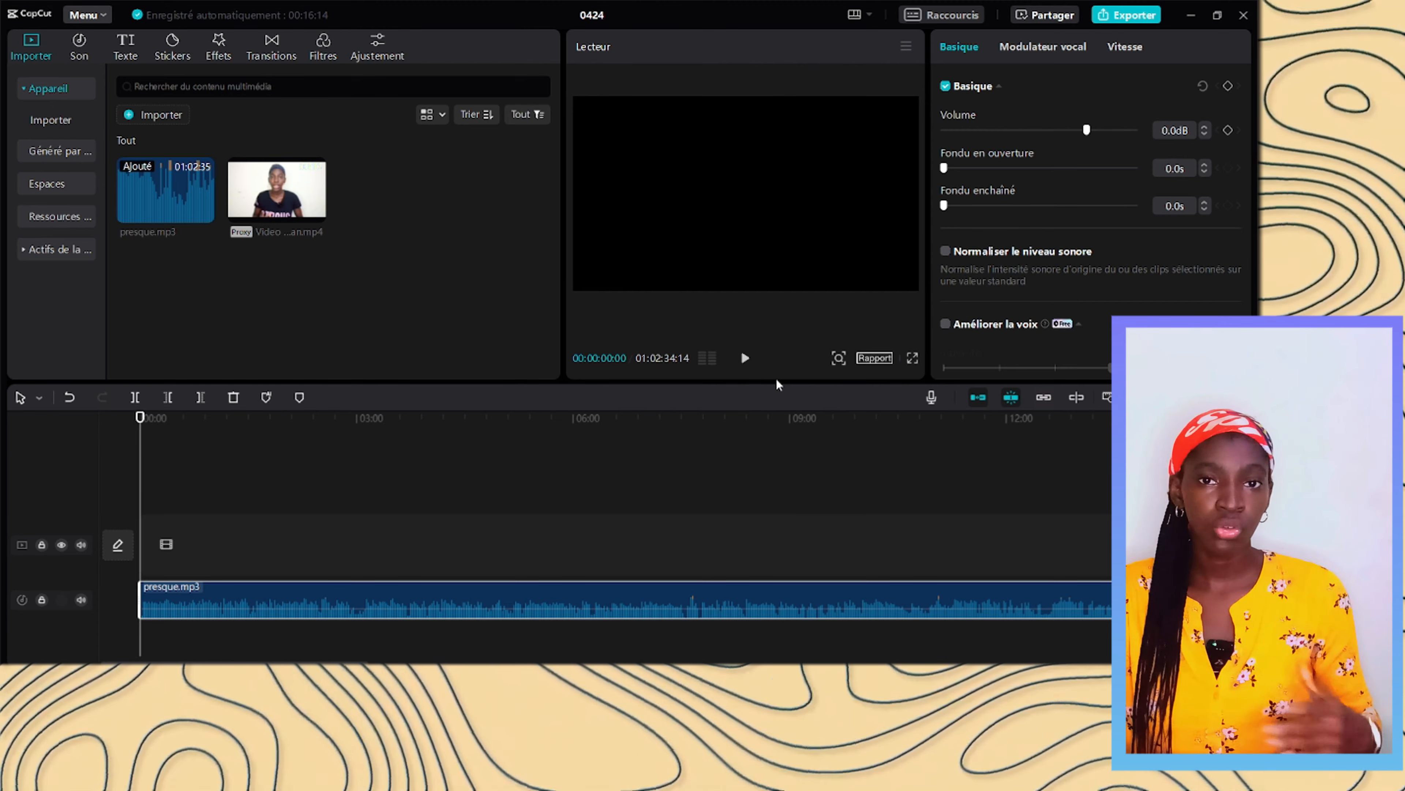
click(747, 359)
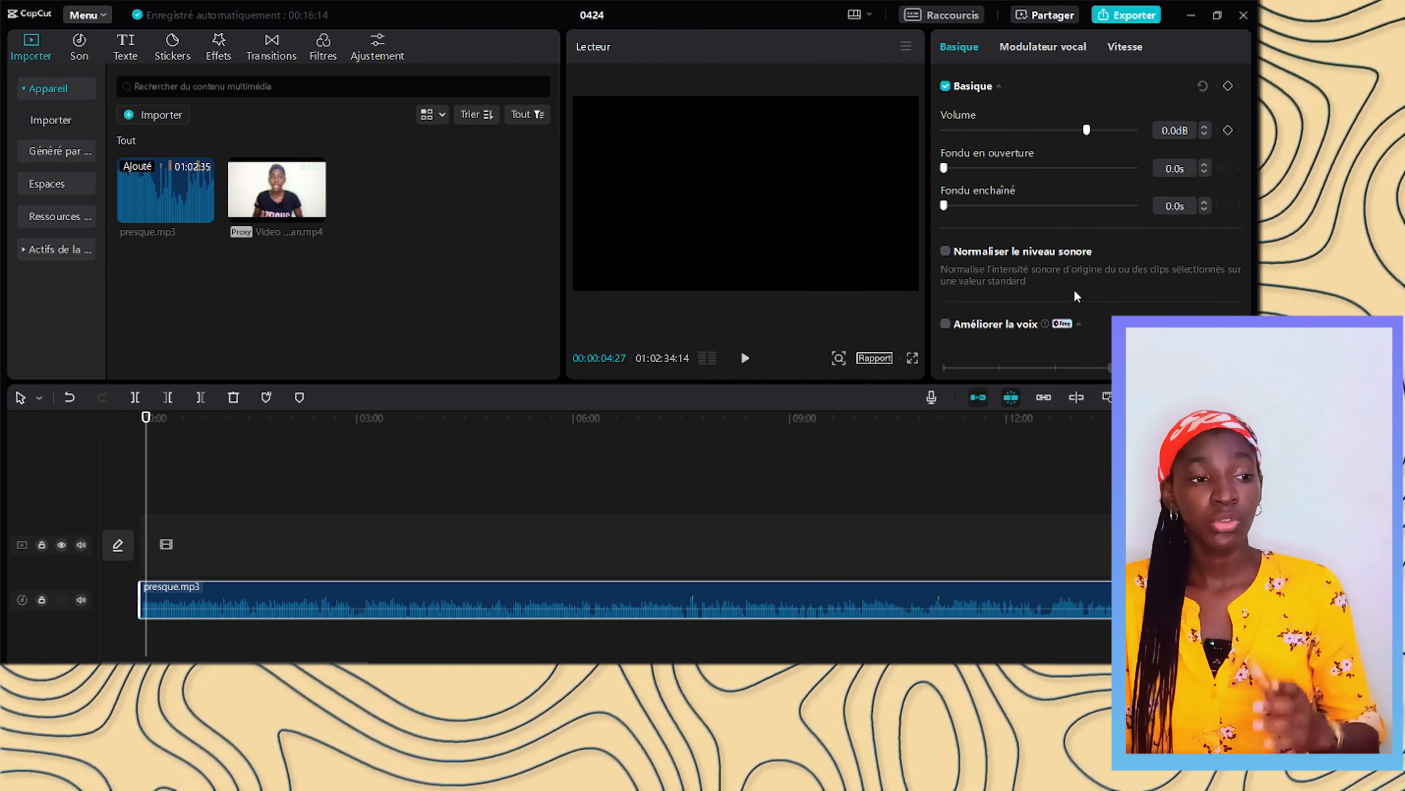
Step: Enable noise reduction on the presque.mp3 clip and replay it from the start, comparing the sound with and without it
scroll(1071, 288, down, 3)
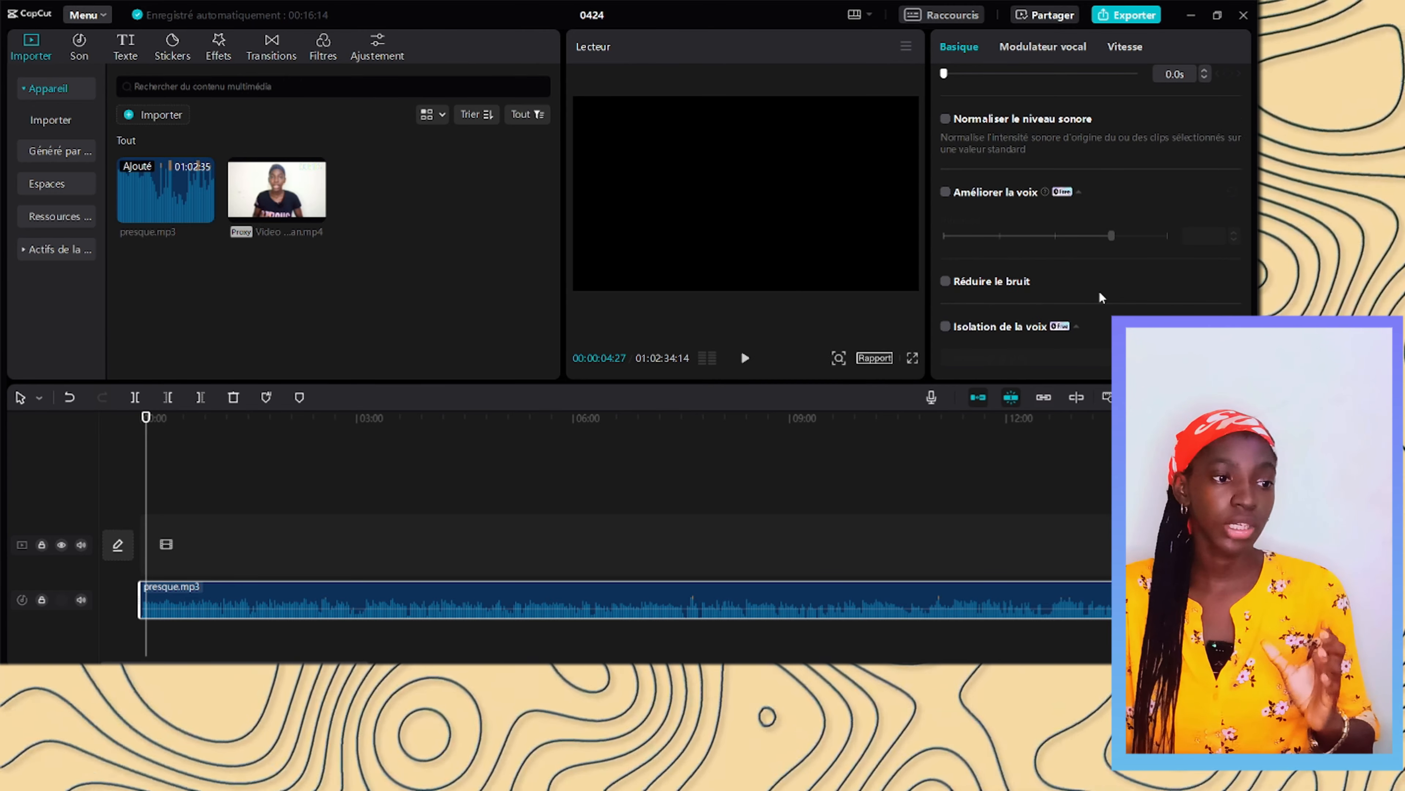
click(945, 283)
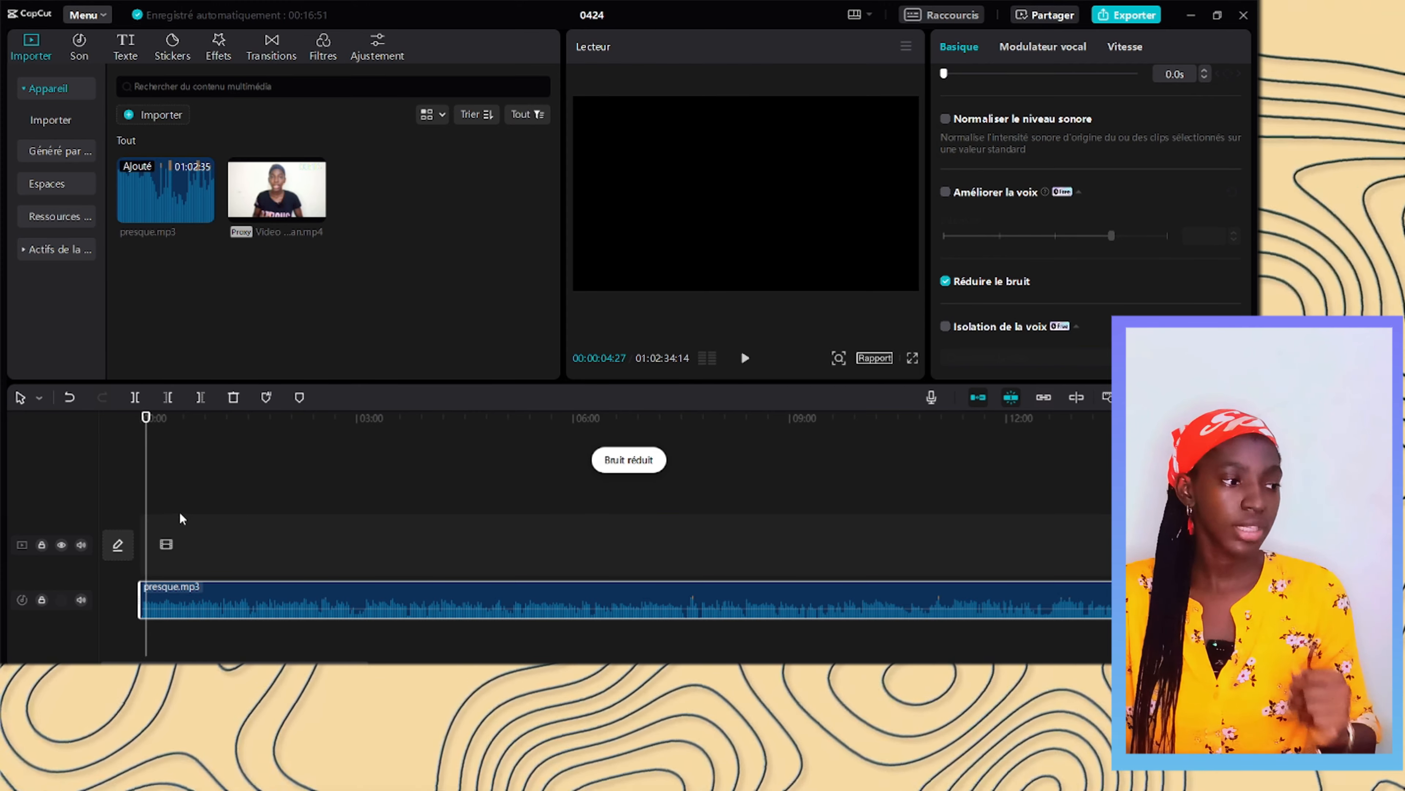
drag(144, 504, 139, 503)
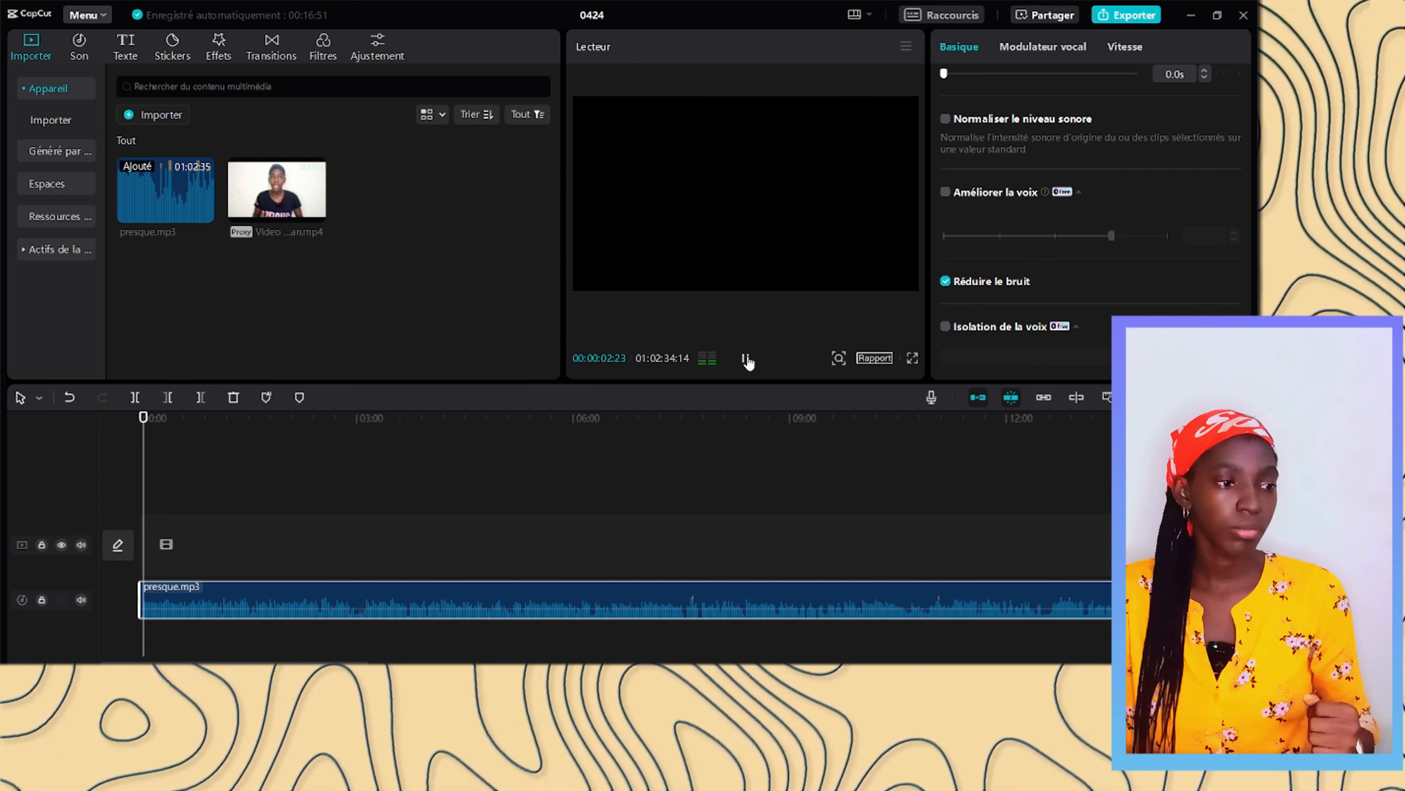
click(745, 358)
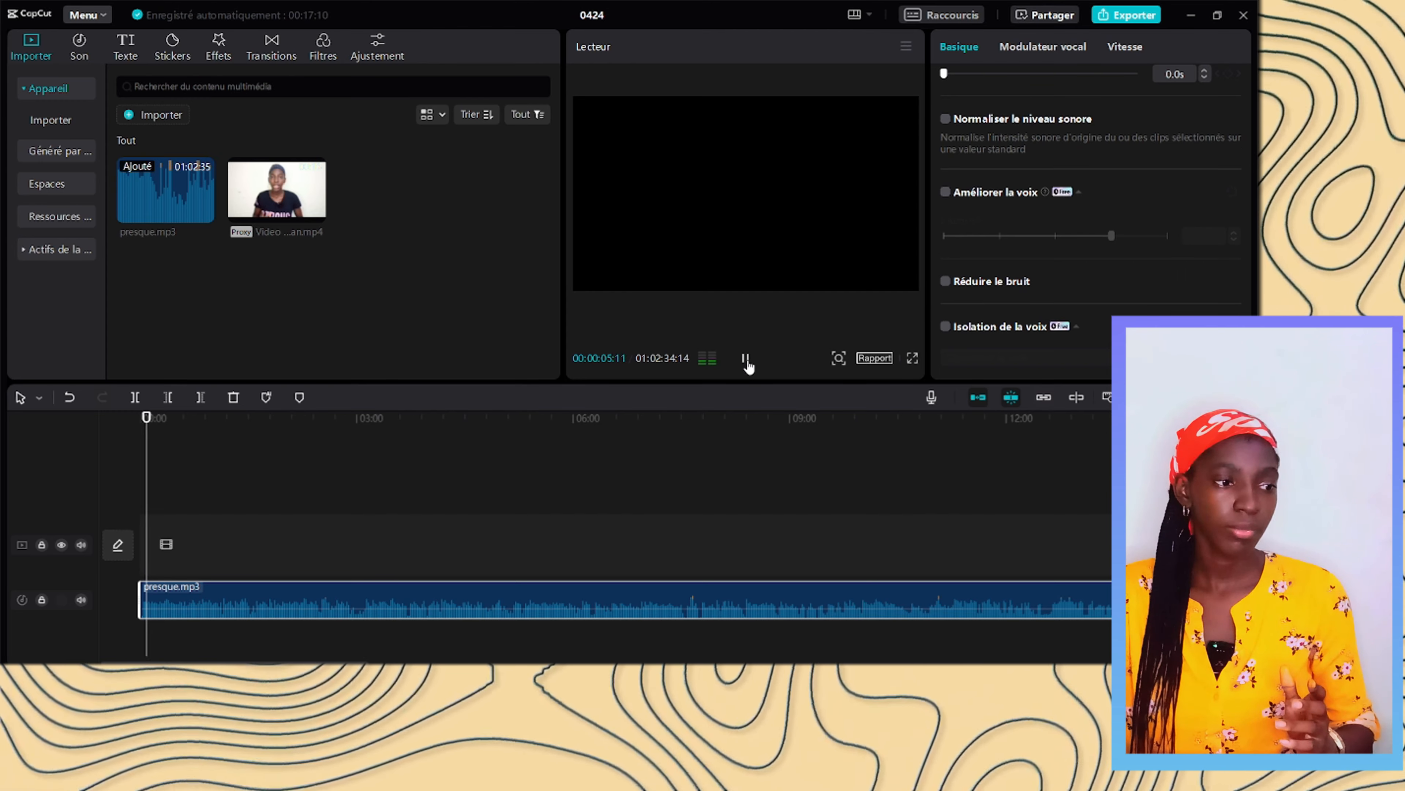
click(746, 360)
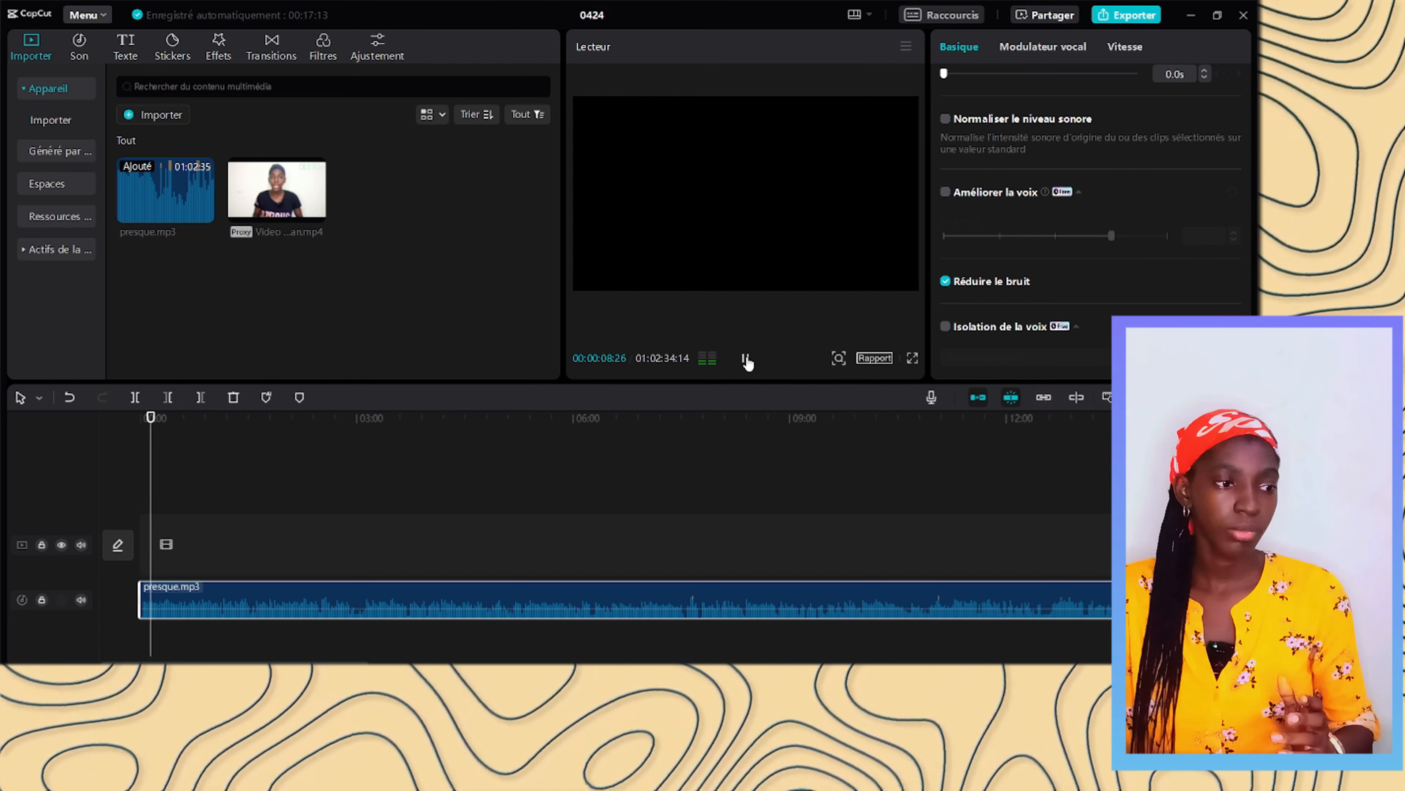
click(745, 360)
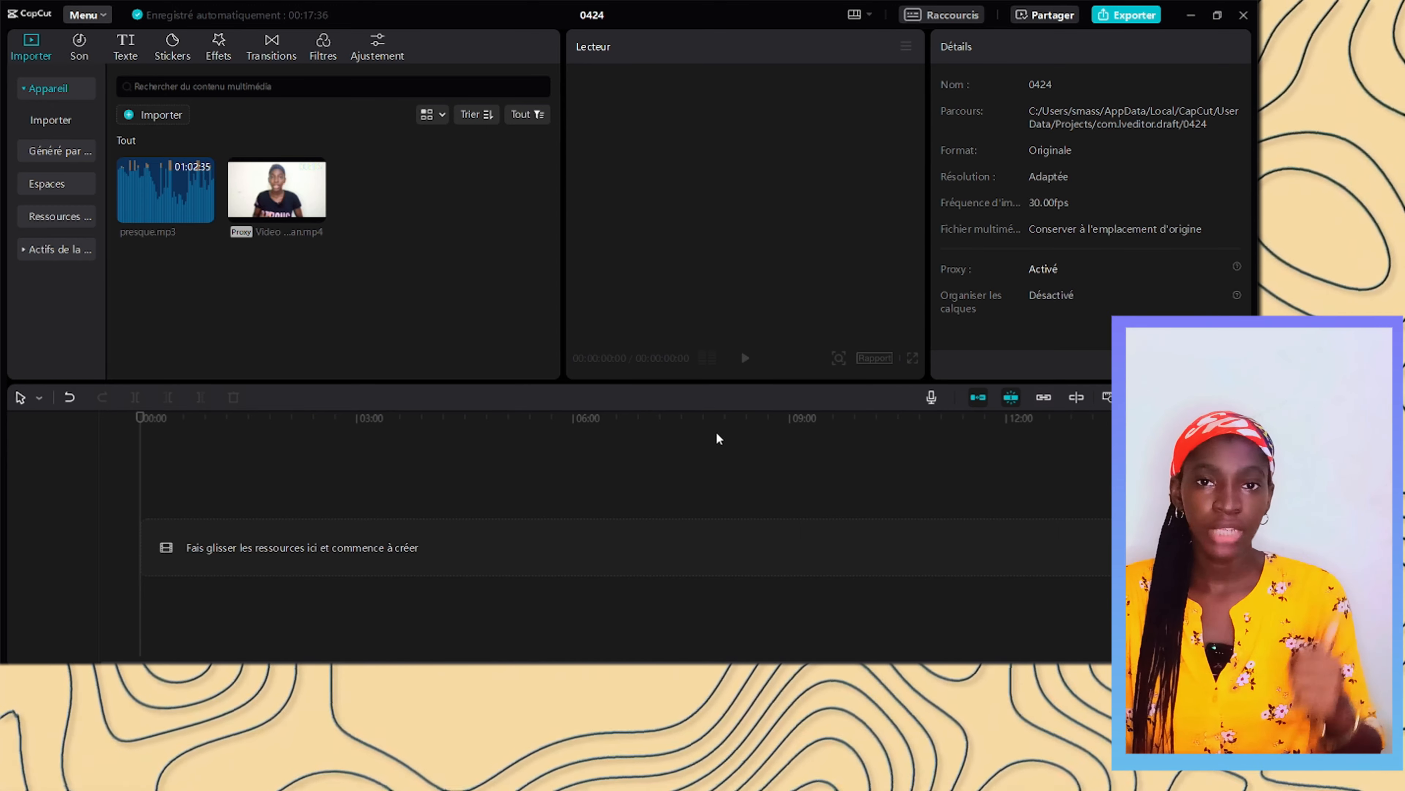
Step: Add the MP4 video to the timeline and set a Transform keyframe on it at 00:00:00:14
drag(297, 173, 158, 557)
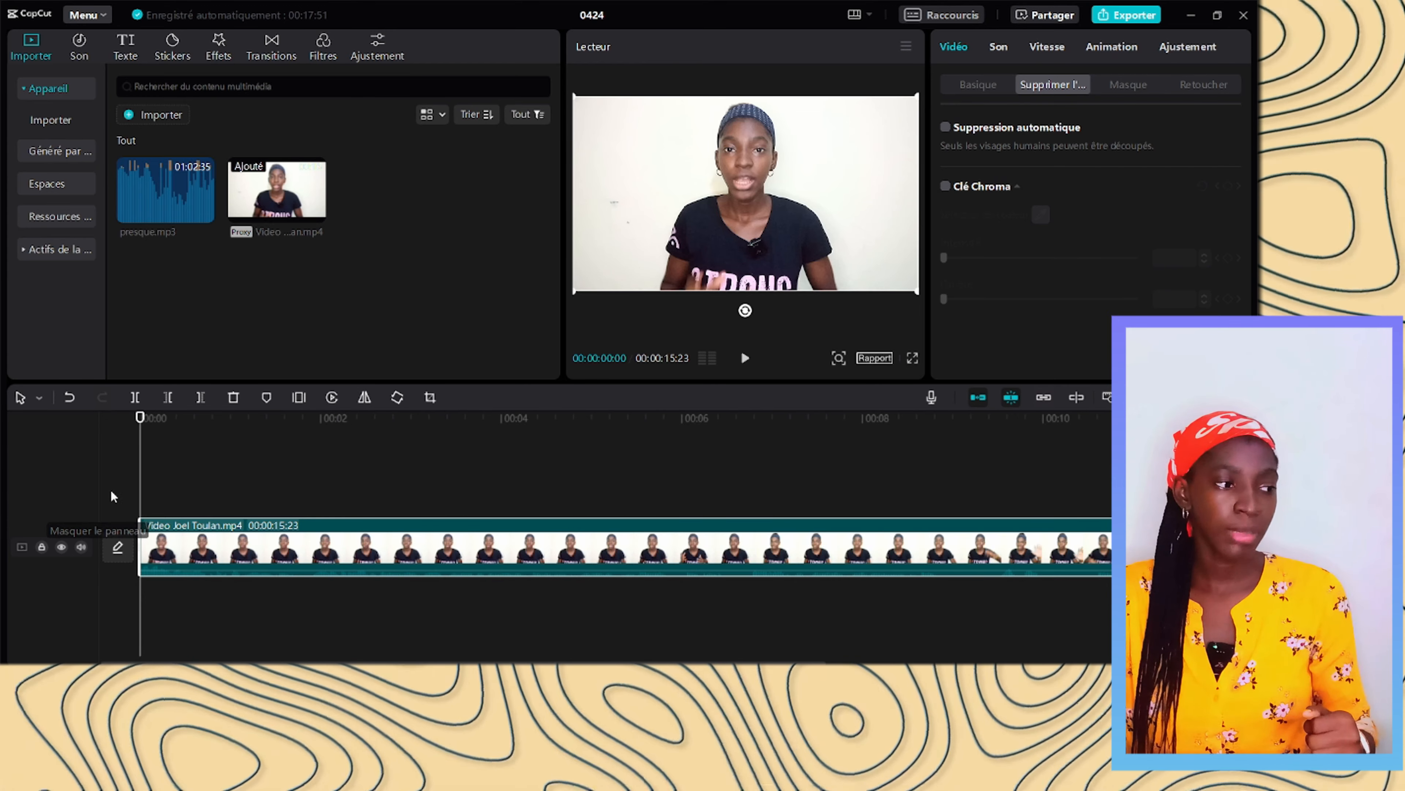
drag(136, 483, 182, 487)
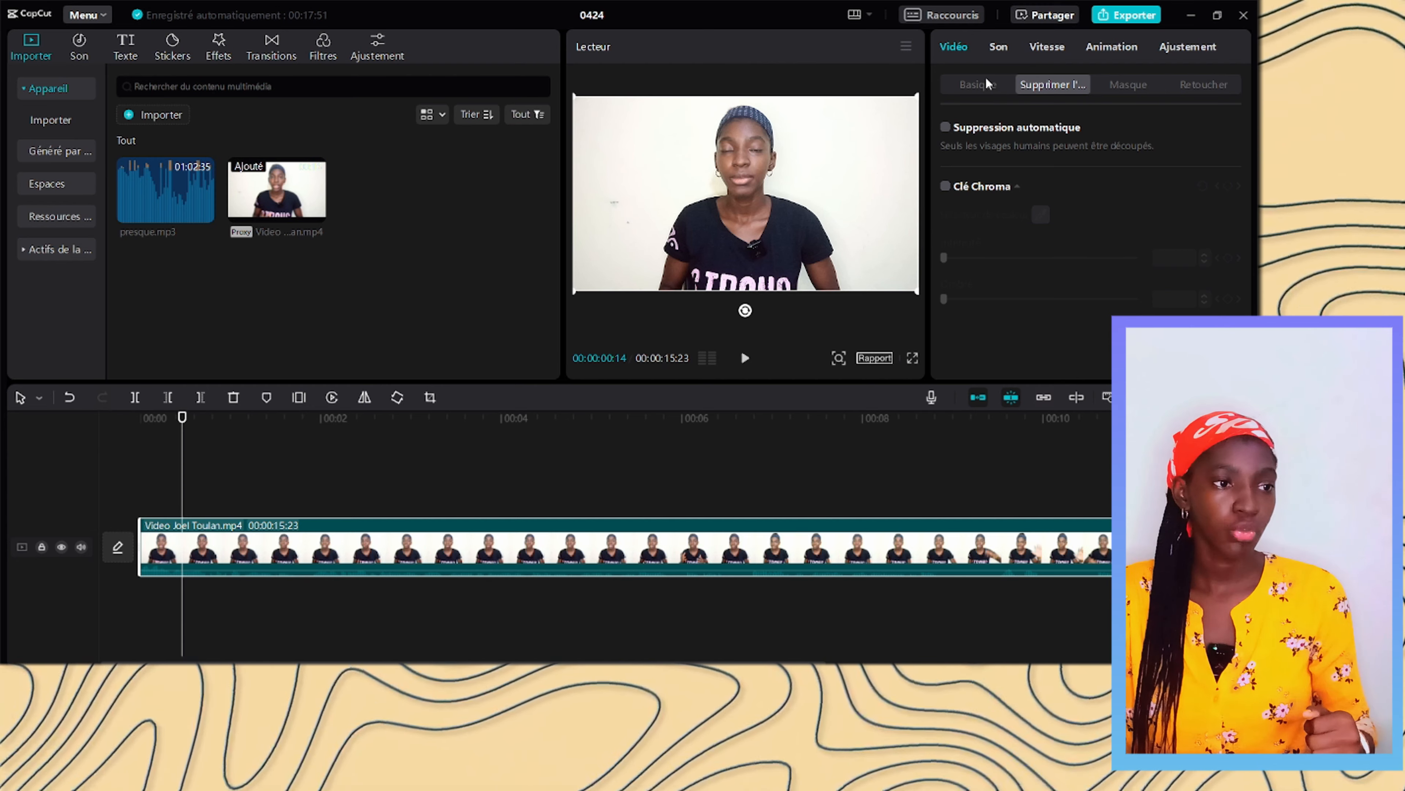
click(996, 86)
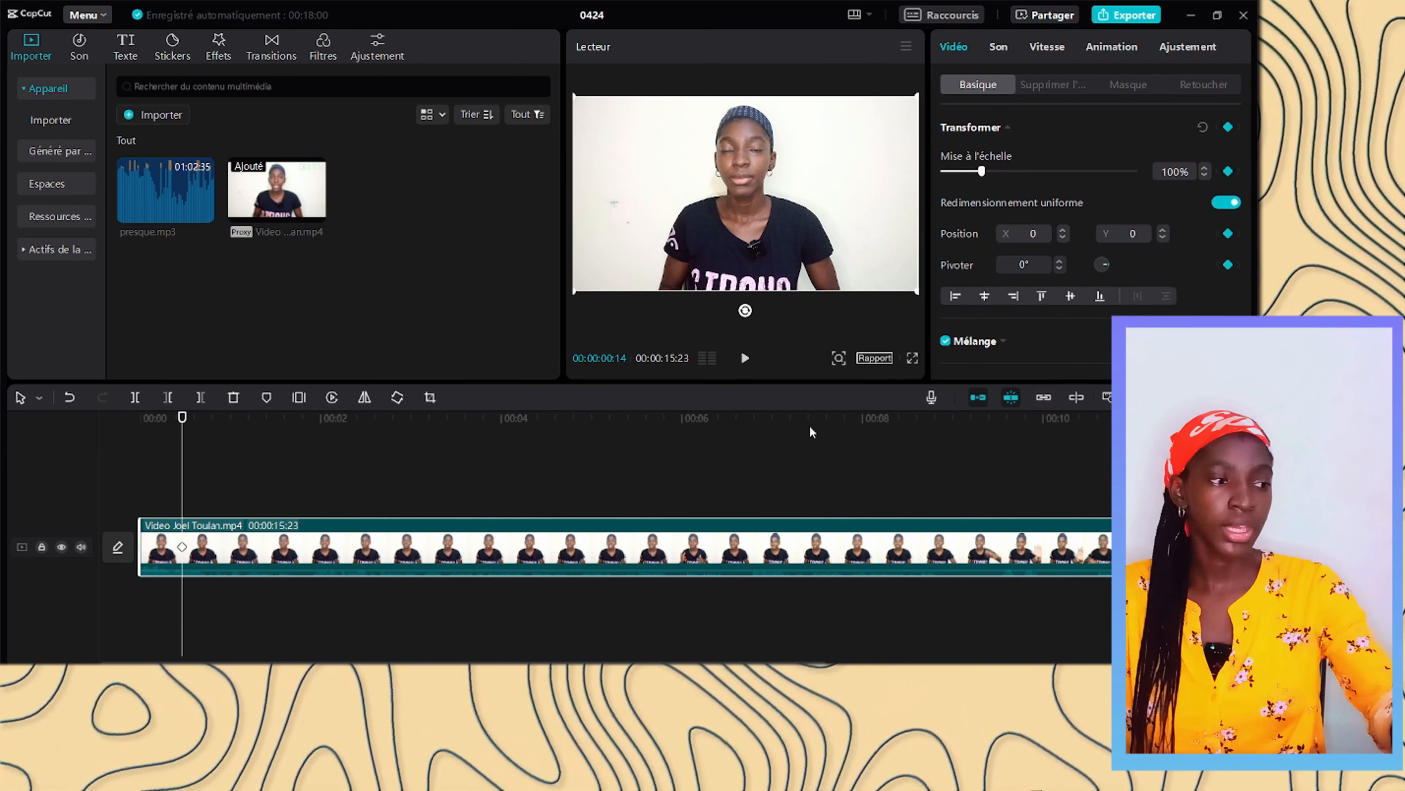
Step: Add a second Transform keyframe four frames further, at 00:00:00:18, with the scale set to 117%
key(Right)
key(Right)
key(Right)
key(Right)
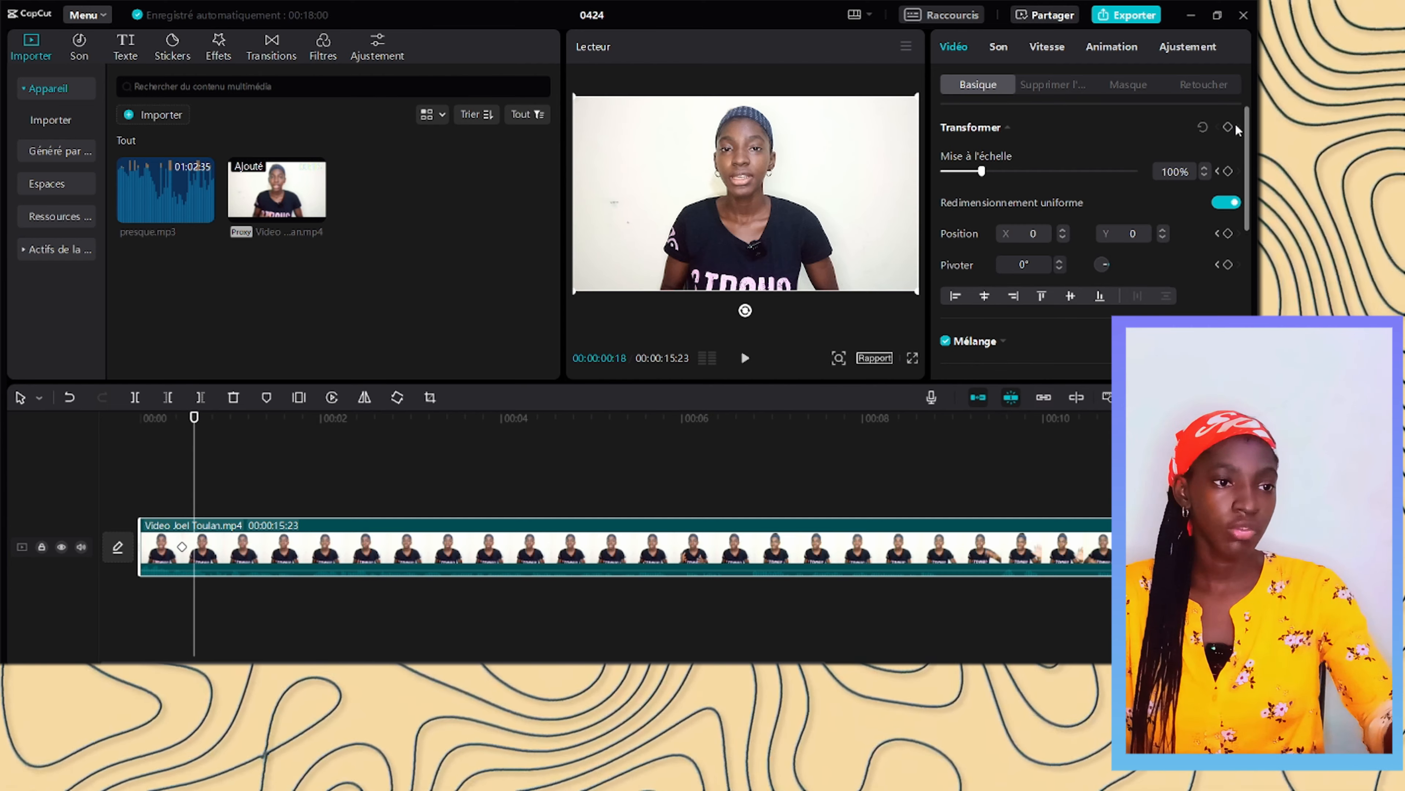
drag(983, 171, 988, 171)
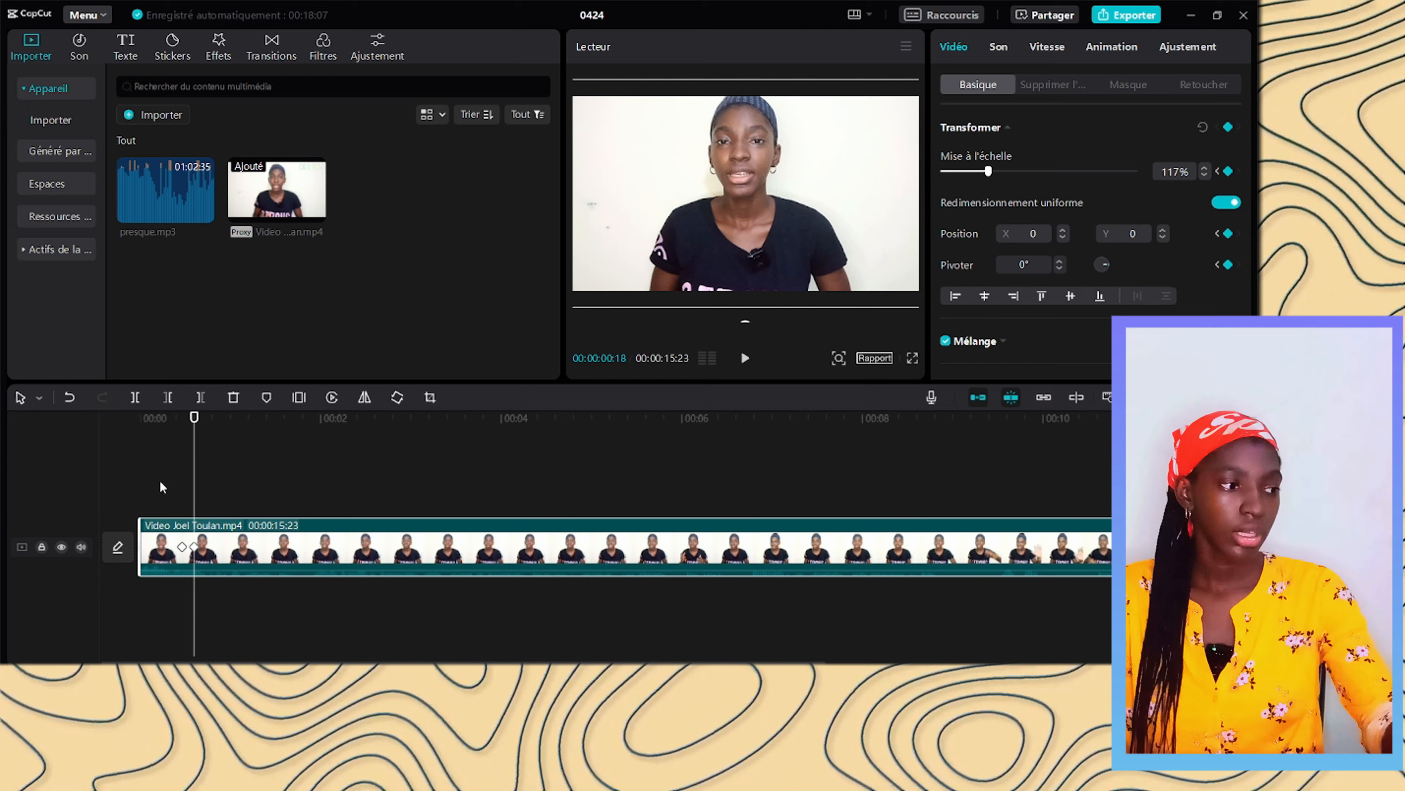
Step: Play the zoom animation twice, starting just before its first keyframe
click(170, 478)
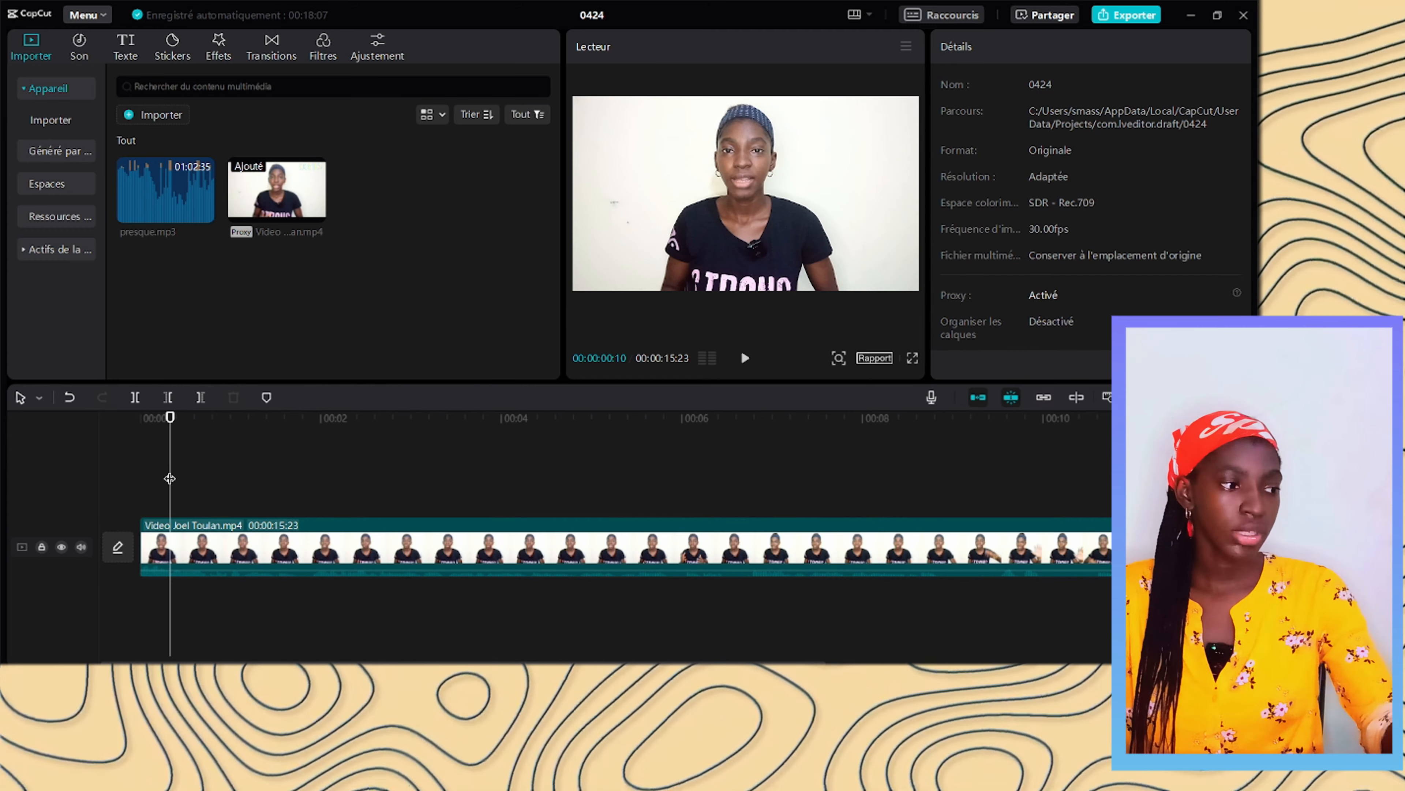
key(space)
key(space)
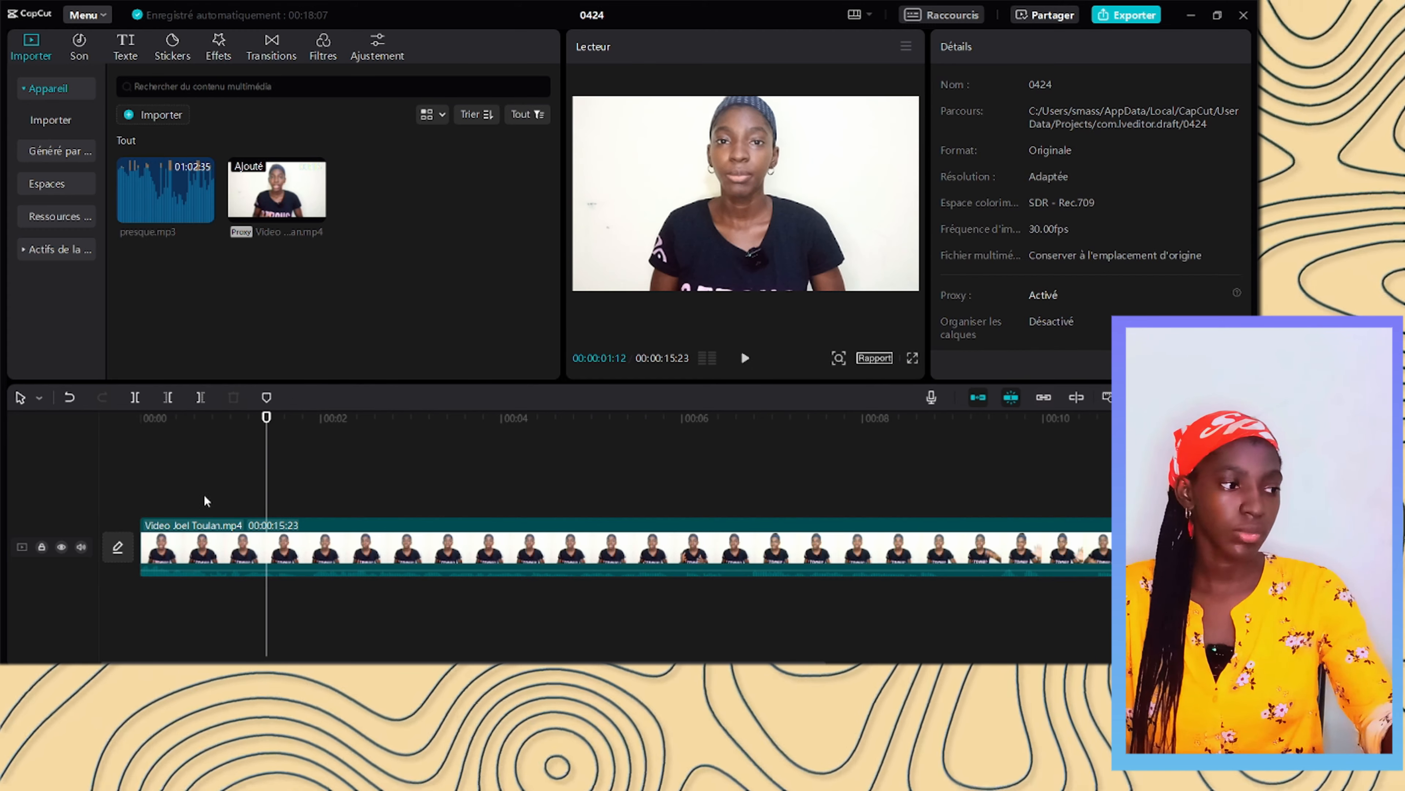
click(172, 500)
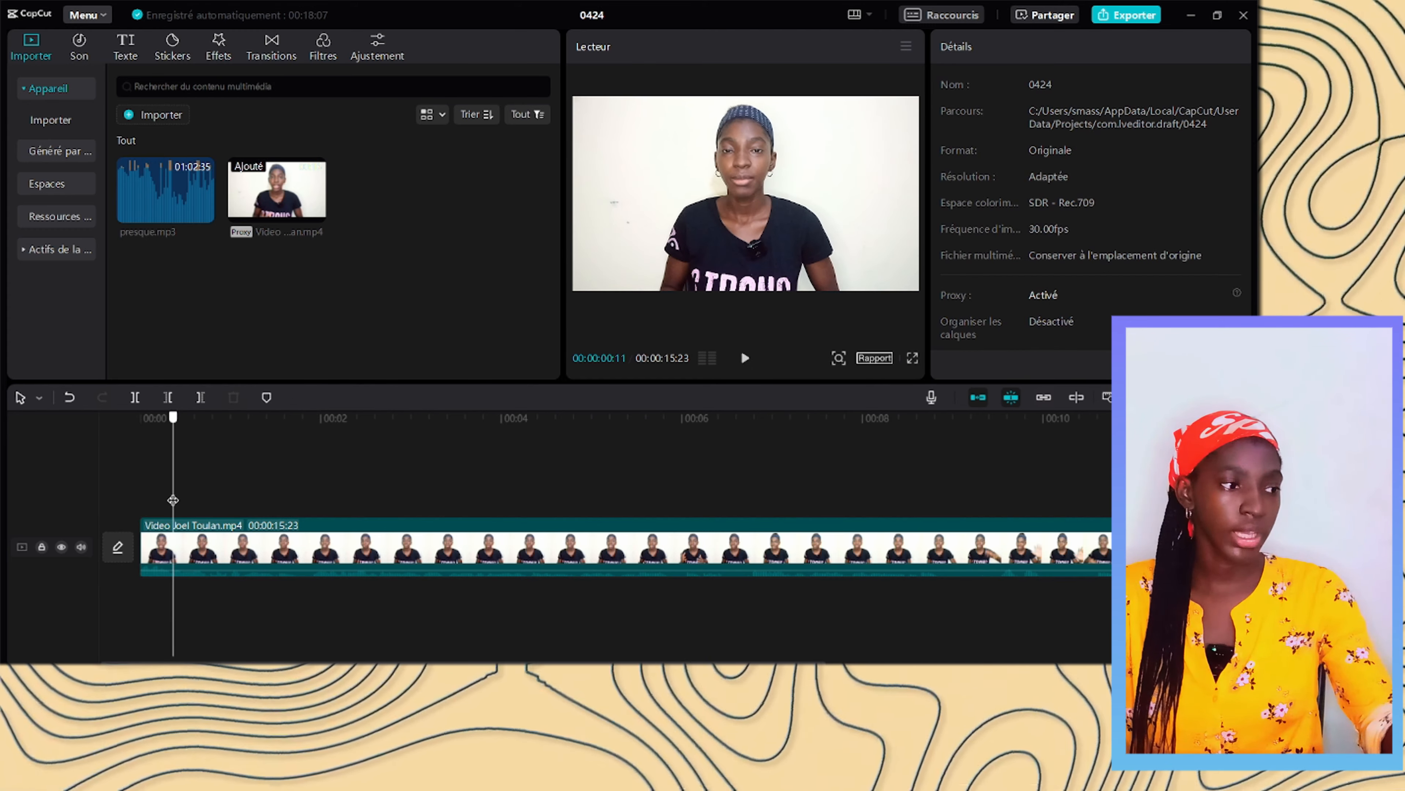
key(space)
key(space)
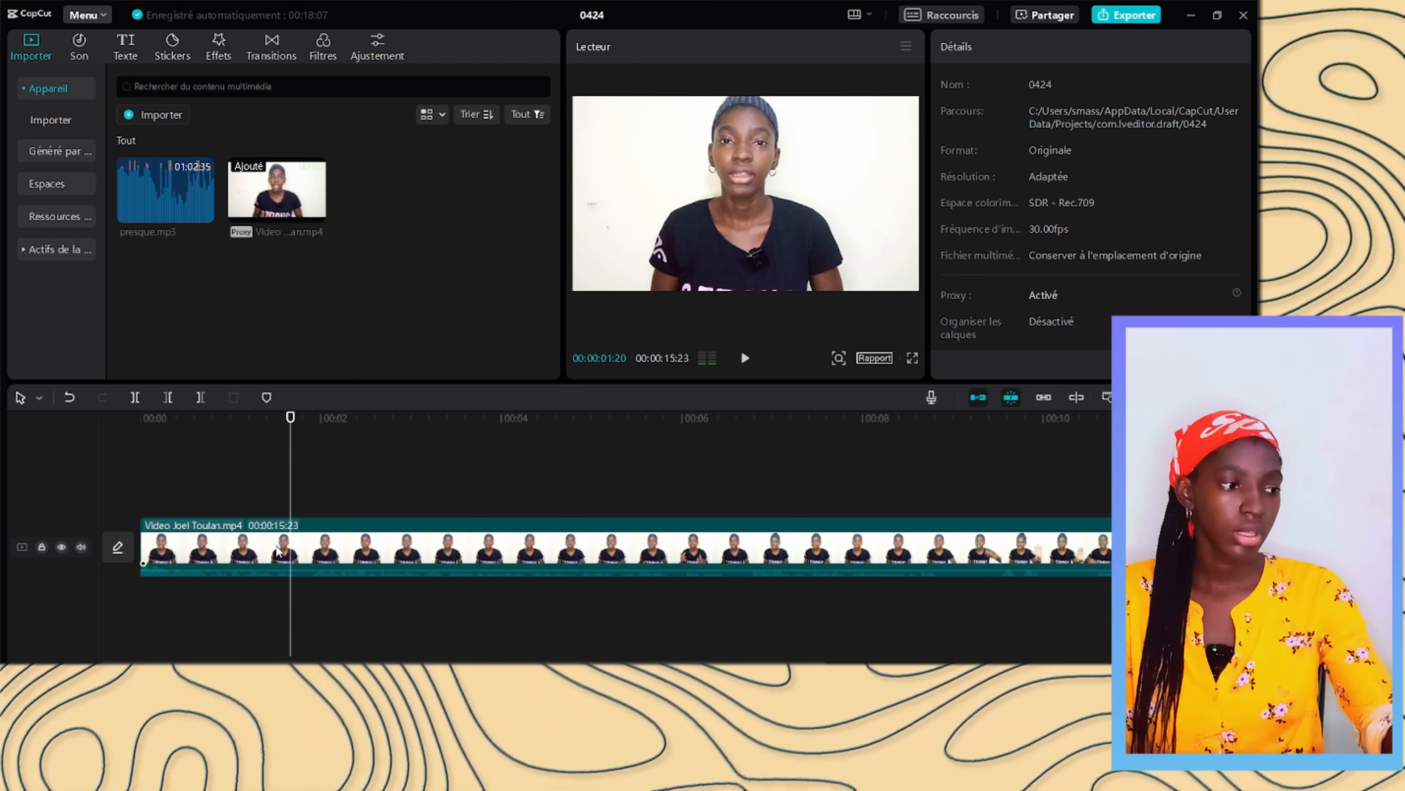
Step: Expand the video clip's Blend settings and set a Blend keyframe at 00:00:01:20 with opacity at 100%
click(282, 552)
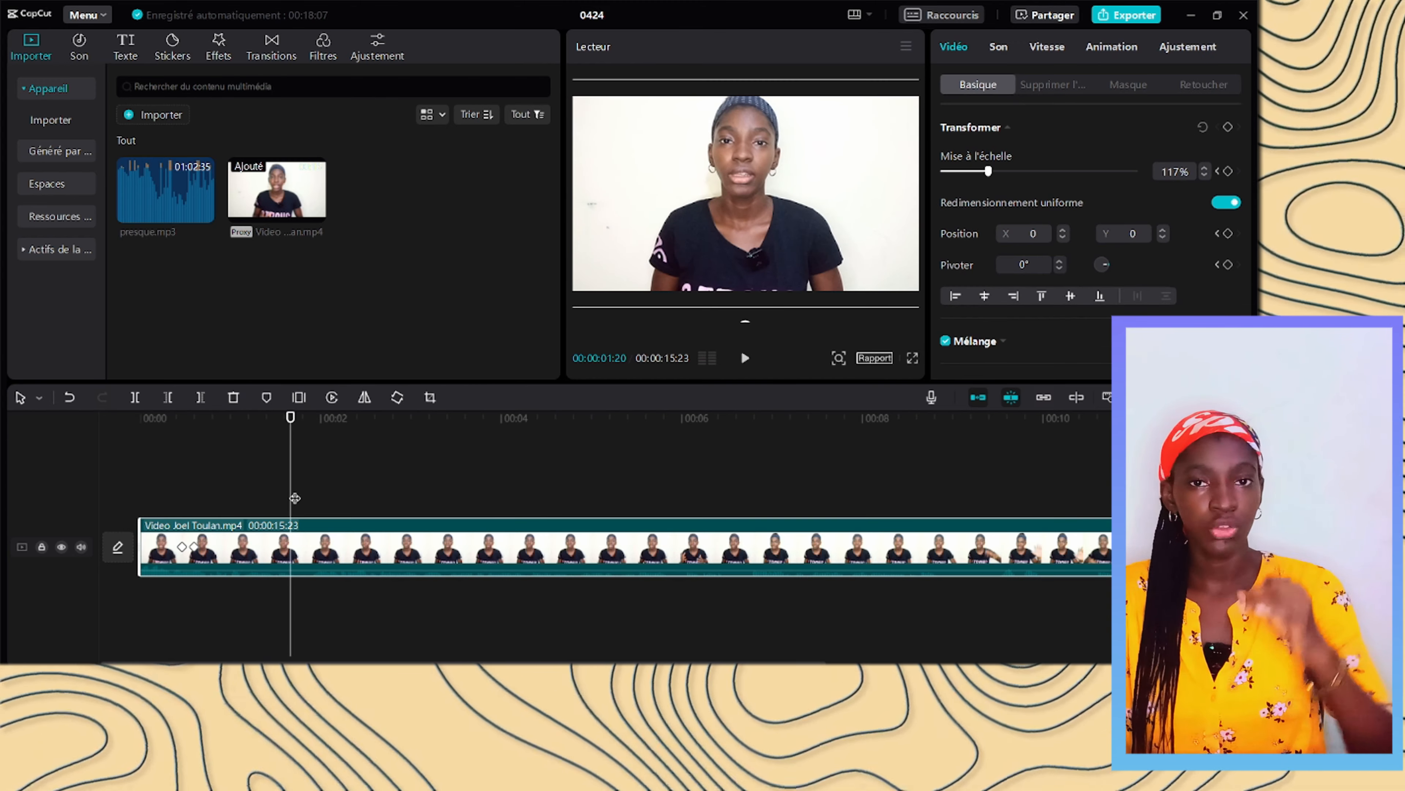
scroll(1029, 317, down, 2)
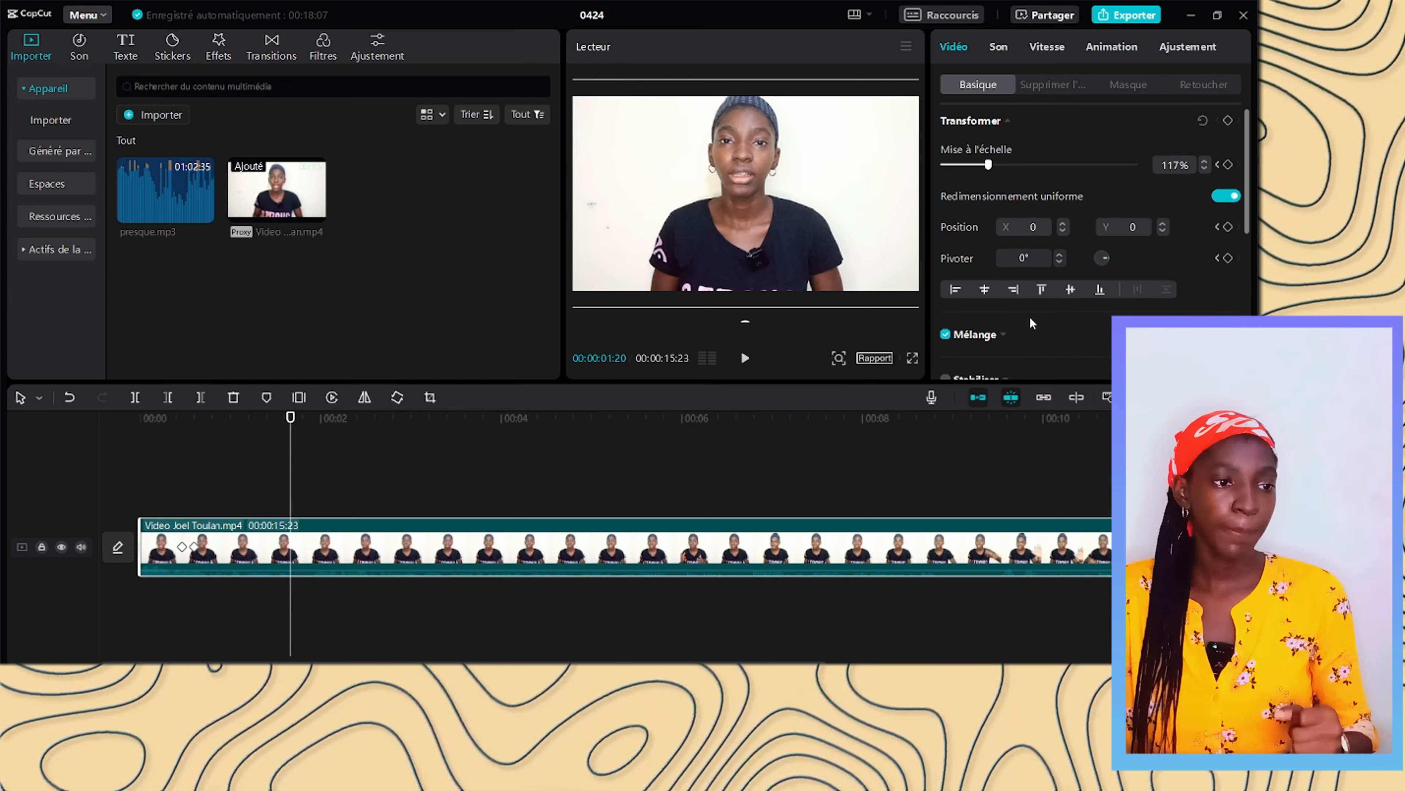
scroll(1030, 317, down, 2)
click(996, 254)
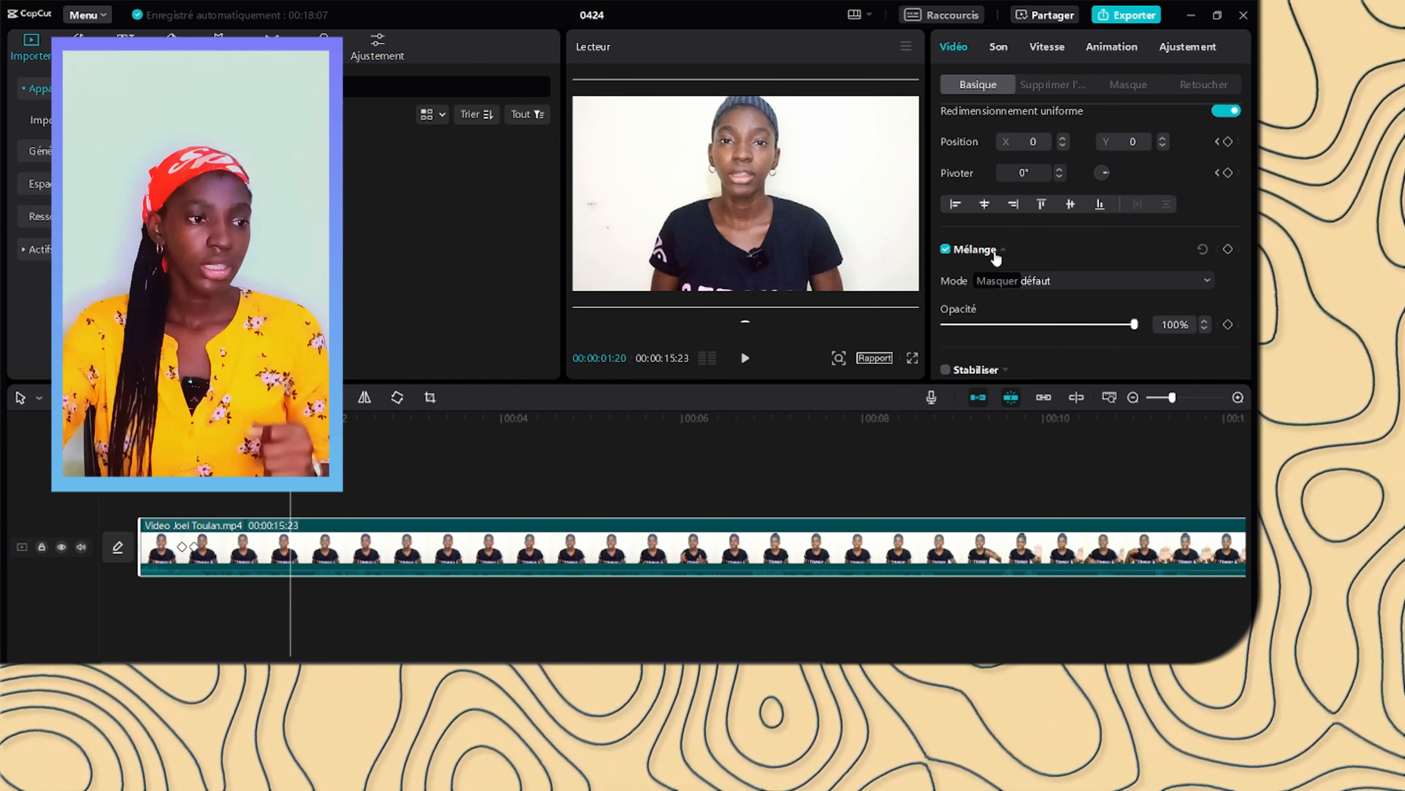
mouse_move(1135, 326)
mouse_down()
mouse_move(1093, 327)
mouse_move(1160, 324)
mouse_up()
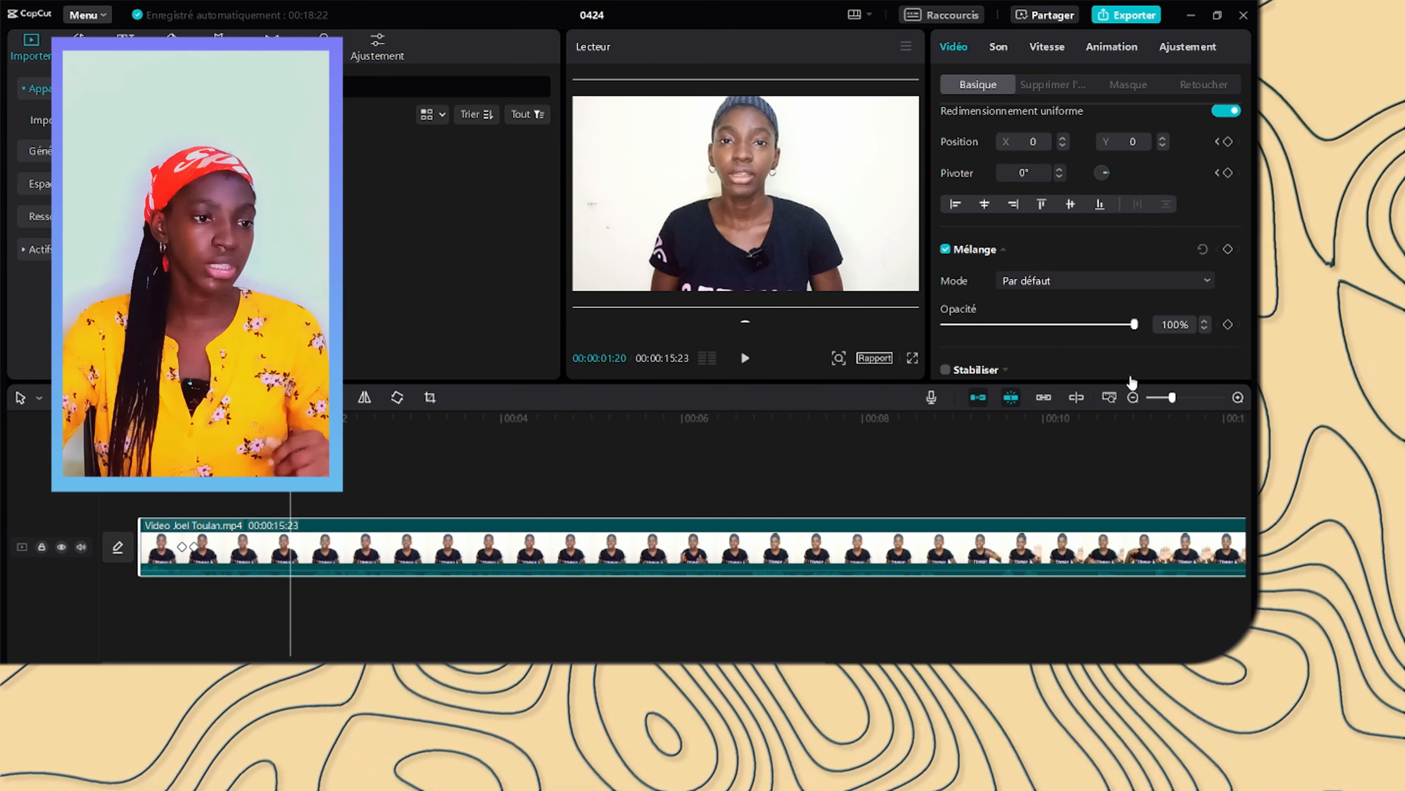
click(1228, 249)
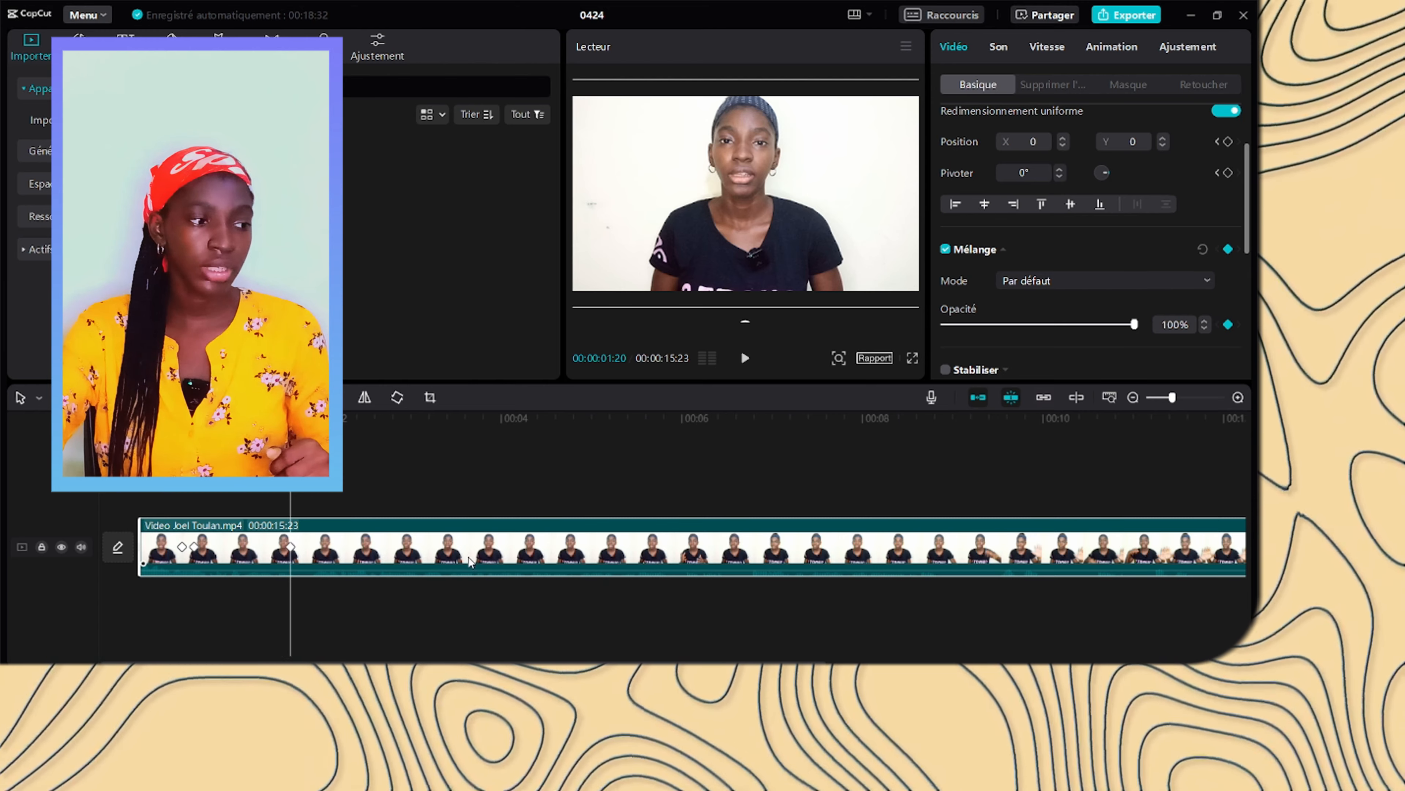
Step: Add a second Blend keyframe at 00:00:01:23 and lower the opacity there to 34%
key(Right)
key(Right)
key(Right)
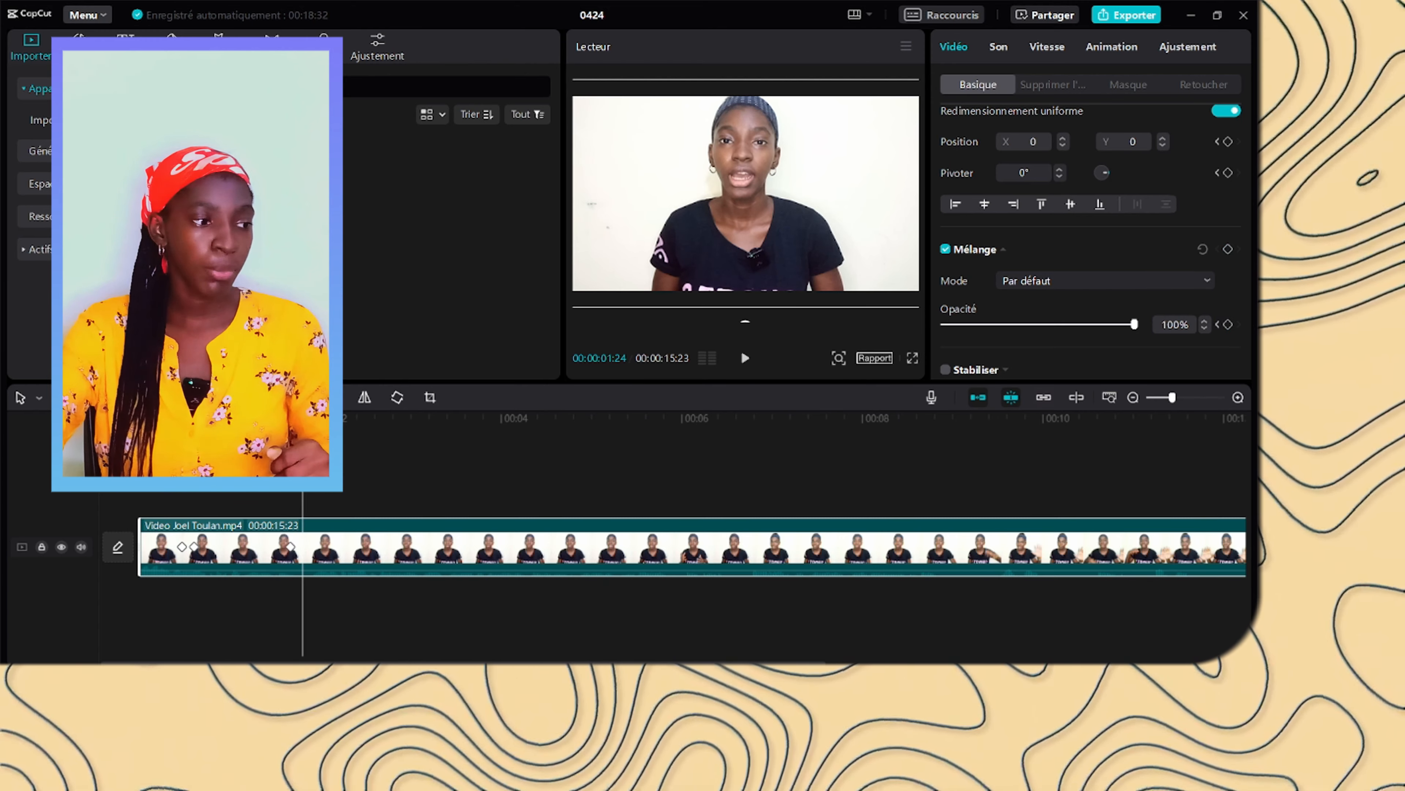
click(1229, 250)
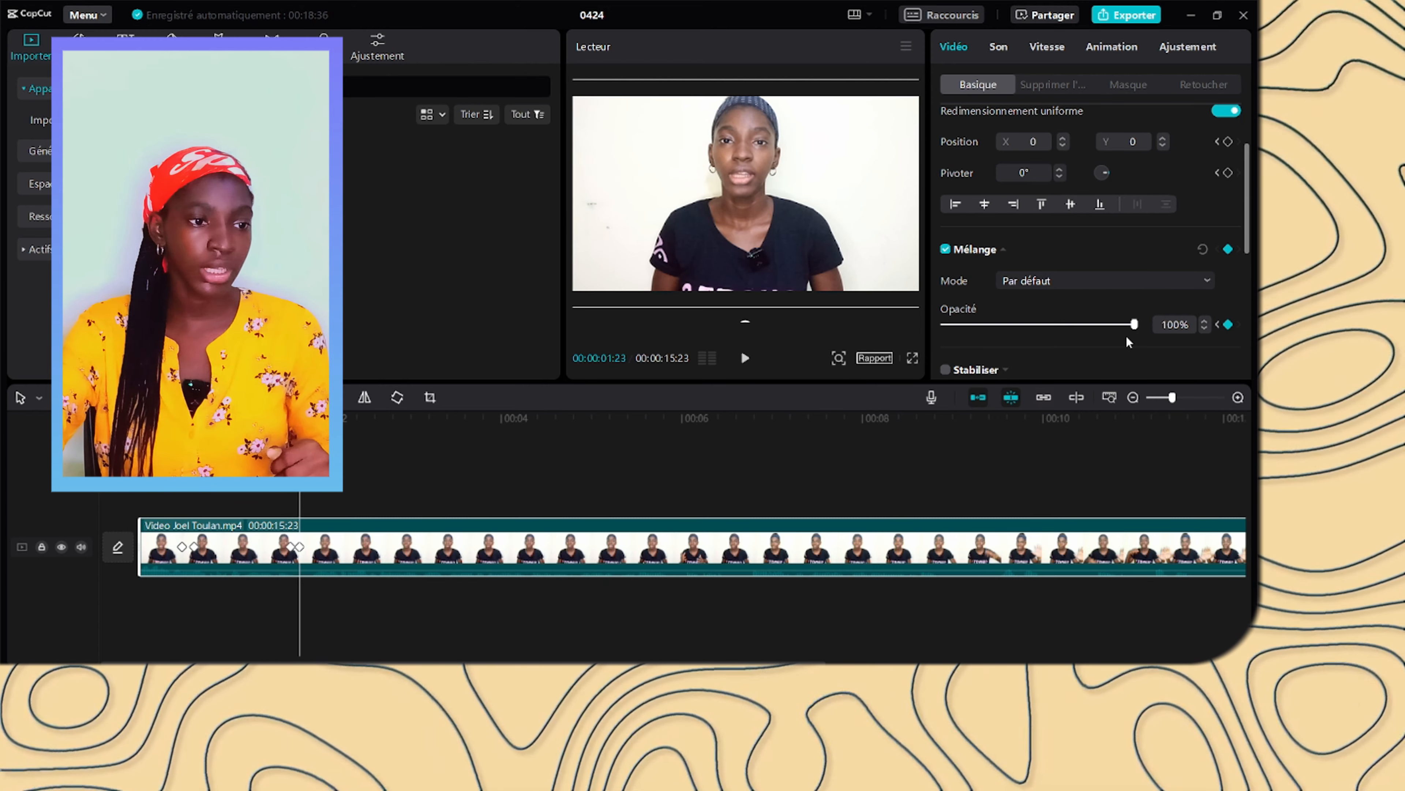
drag(1138, 325, 1008, 347)
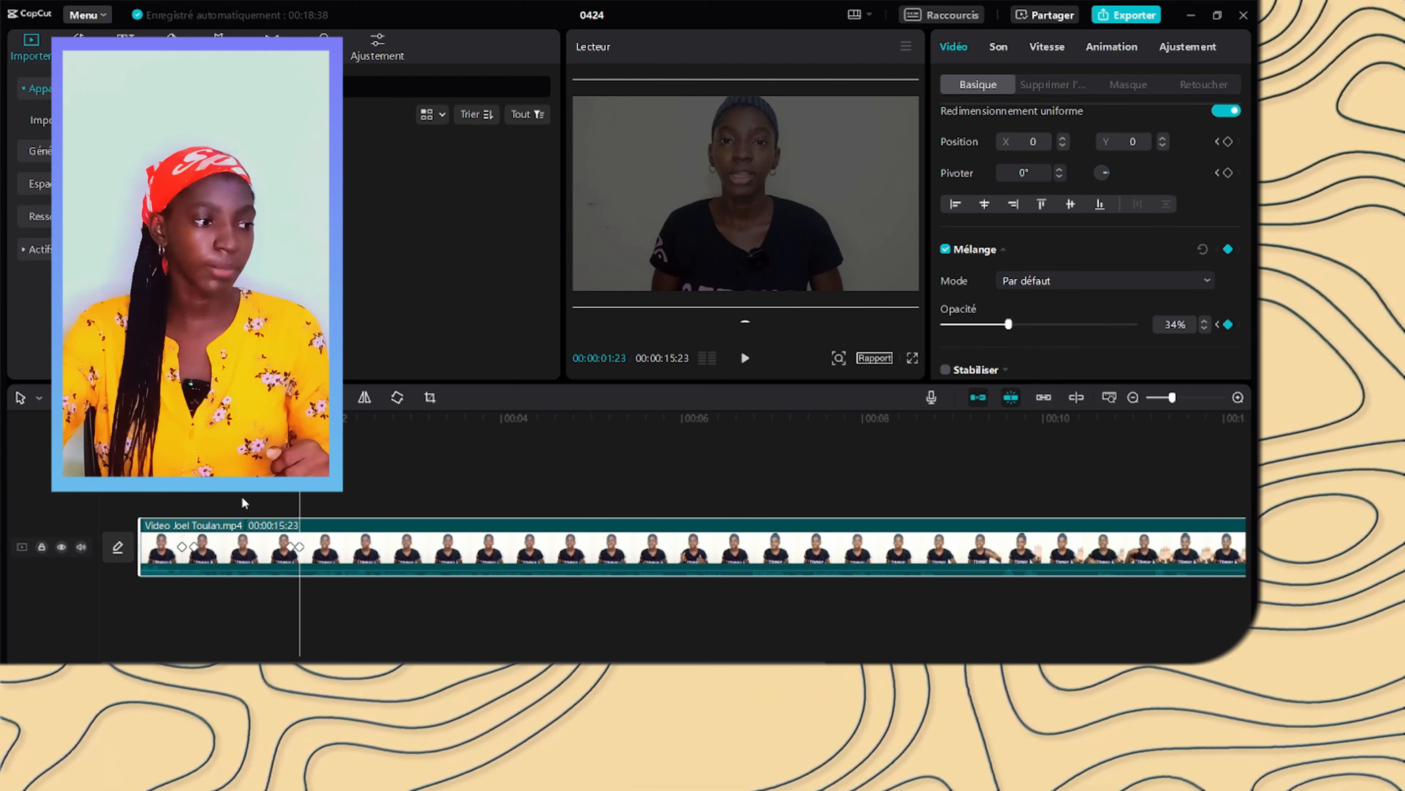
Step: Play the opacity change, starting just before its first keyframe
click(260, 498)
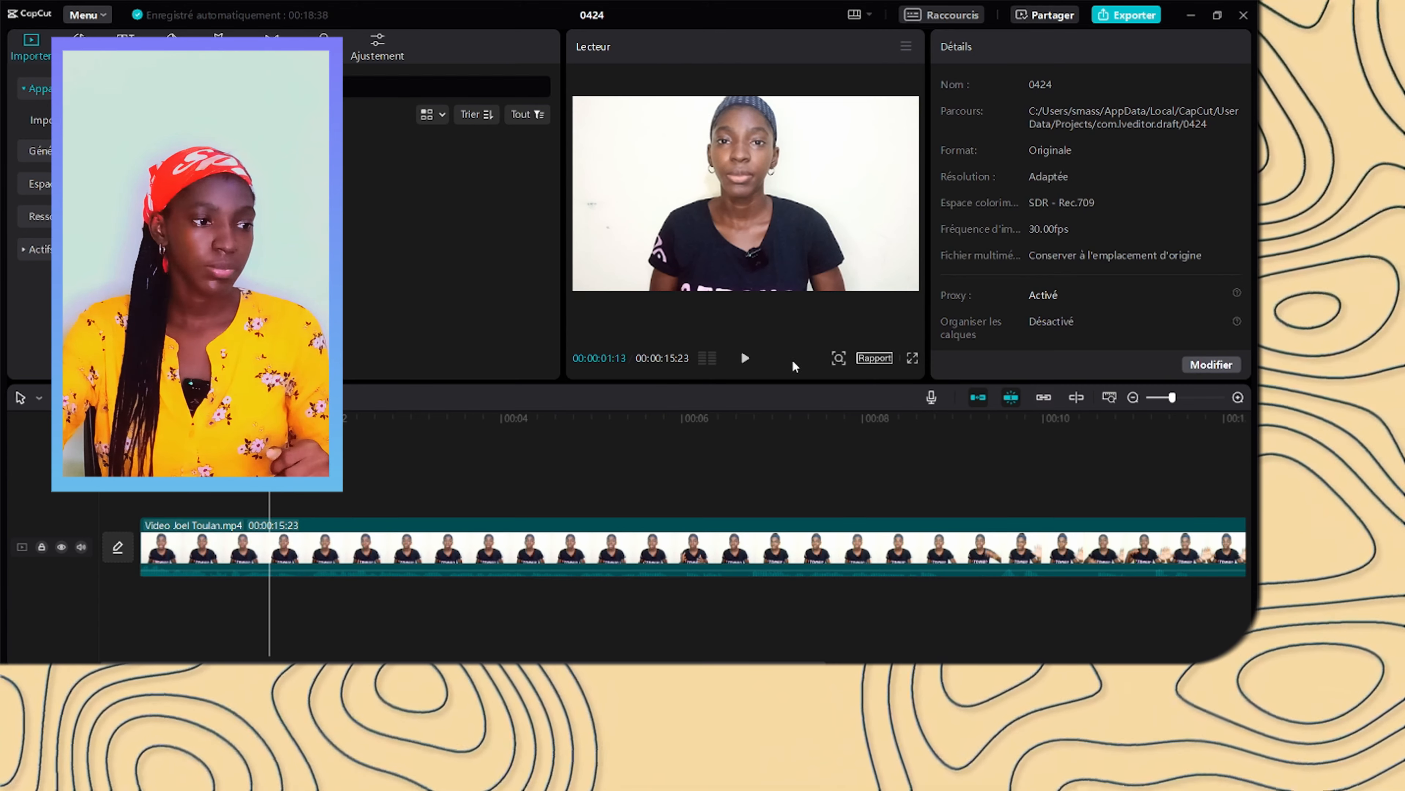
click(746, 359)
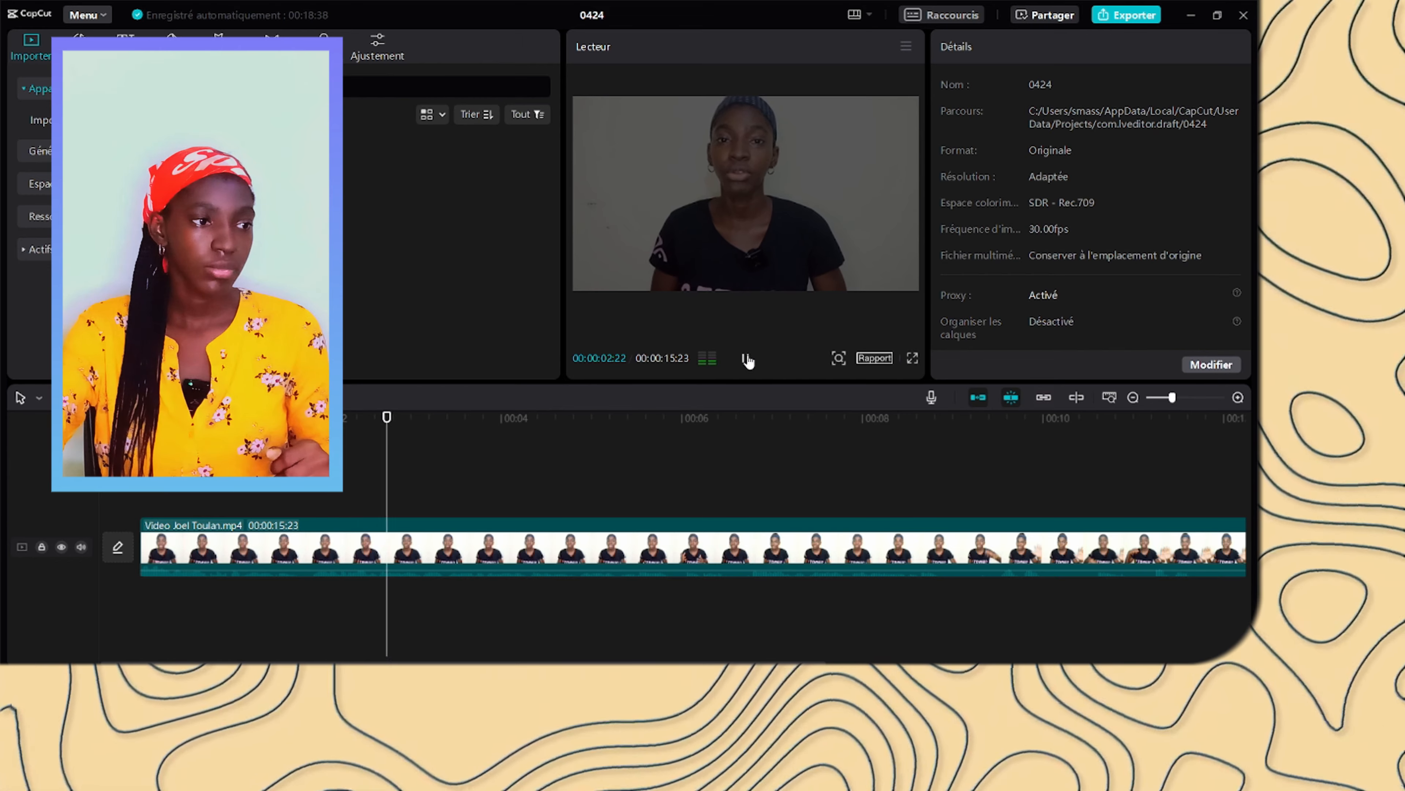
click(748, 360)
Step: Shift the second opacity keyframe to just past the 2-second mark for a slower fade and replay it
click(299, 548)
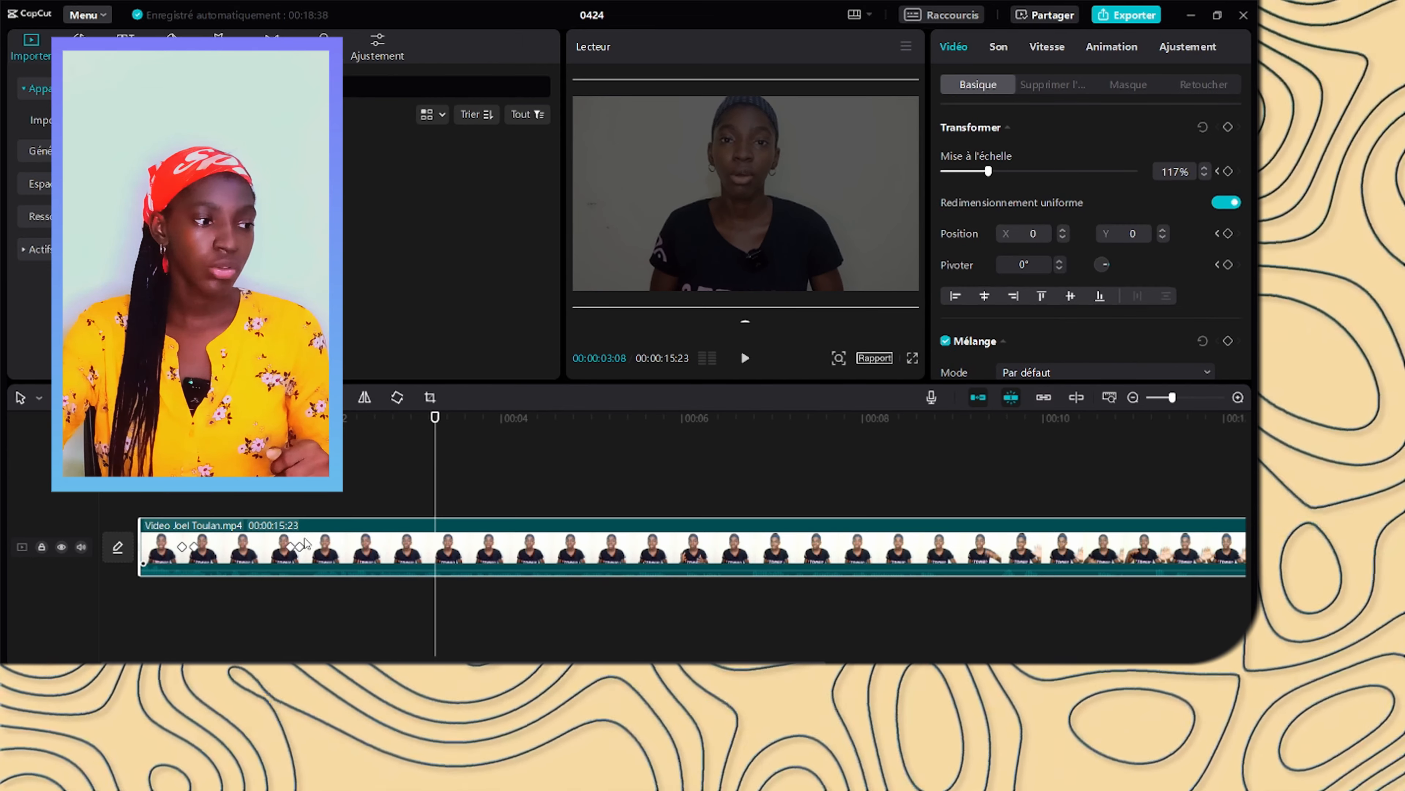
drag(298, 546, 277, 516)
click(744, 358)
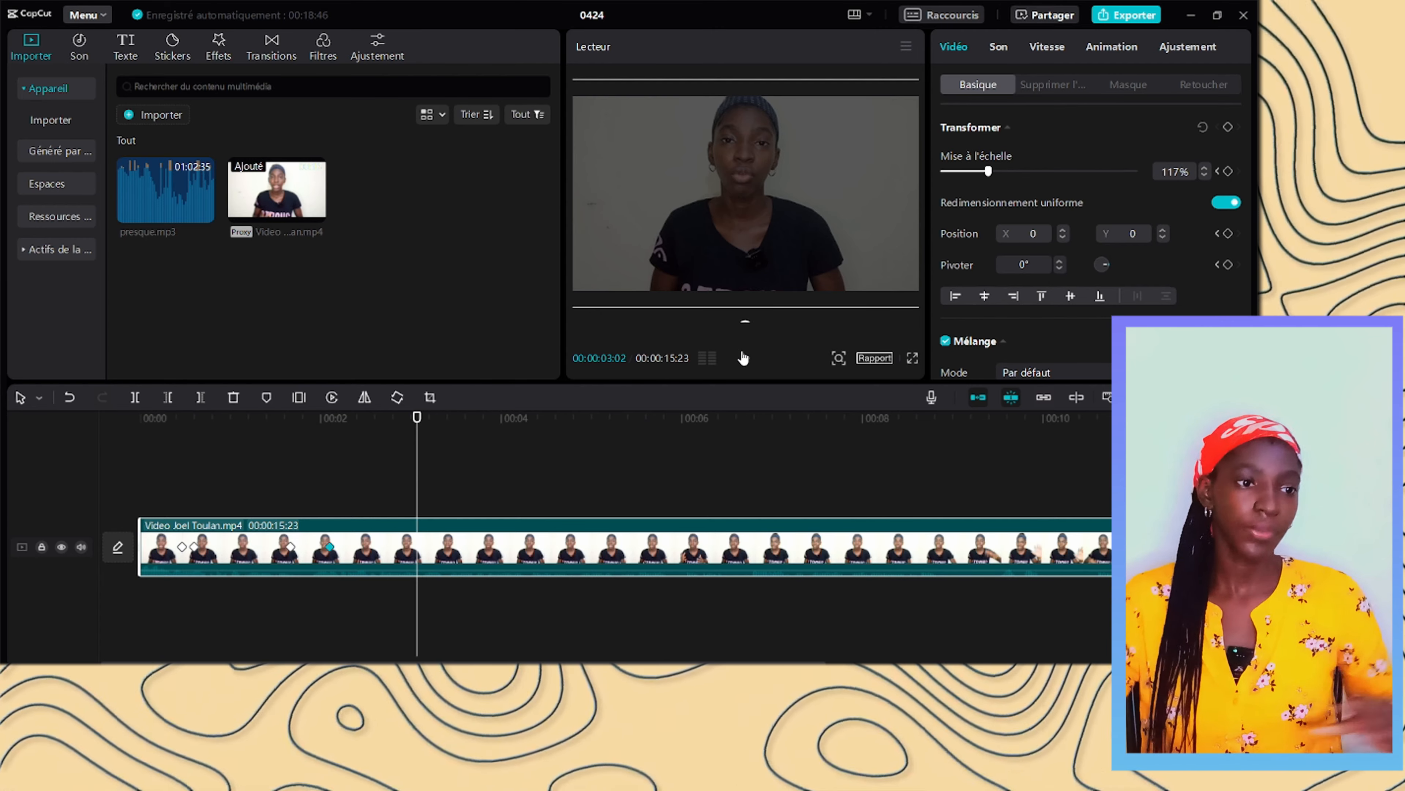
Step: Apply a Horizontal mask with its edge at the bottom of the picture and keyframe the mask at 00:00:03:02
scroll(1163, 253, down, 5)
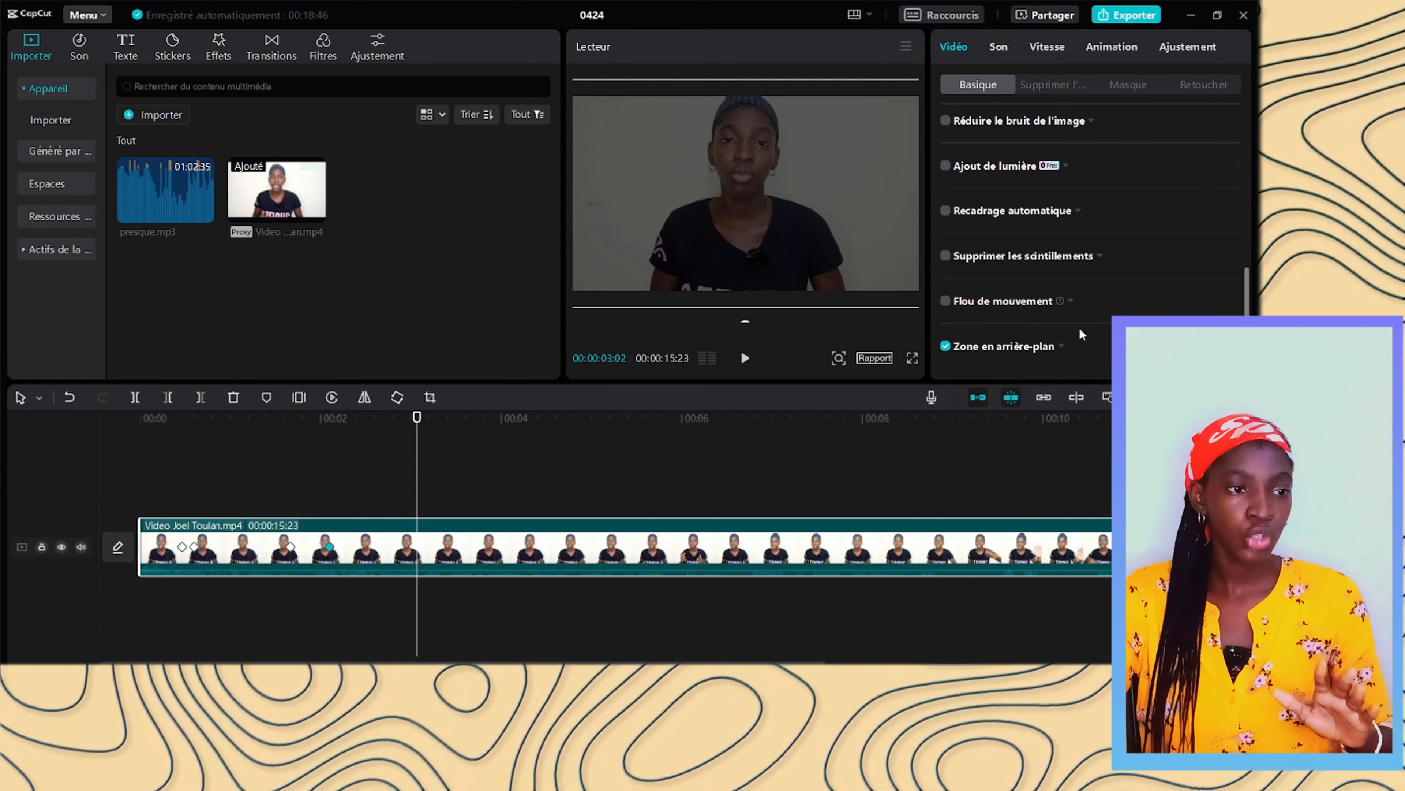
scroll(1079, 327, up, 5)
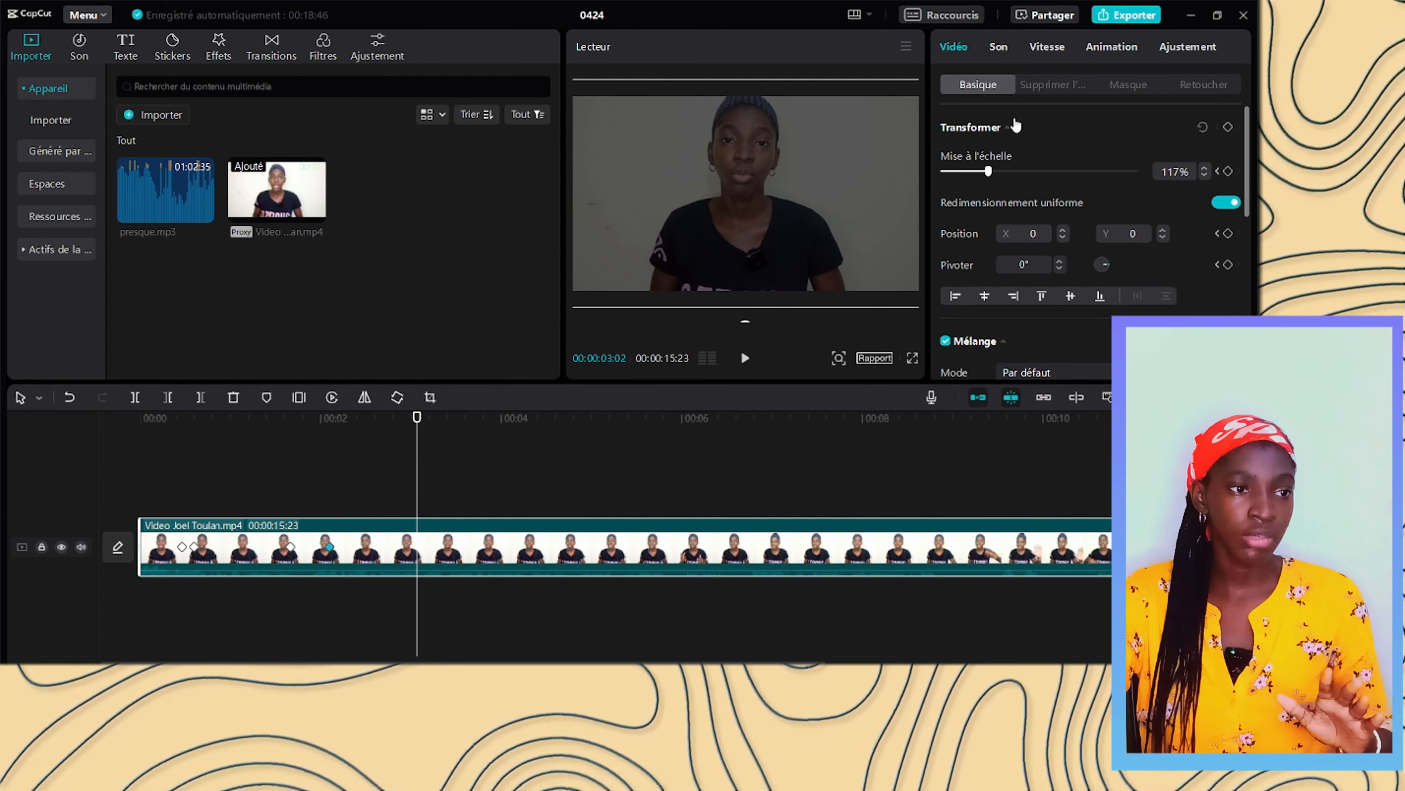
click(1132, 84)
click(1029, 192)
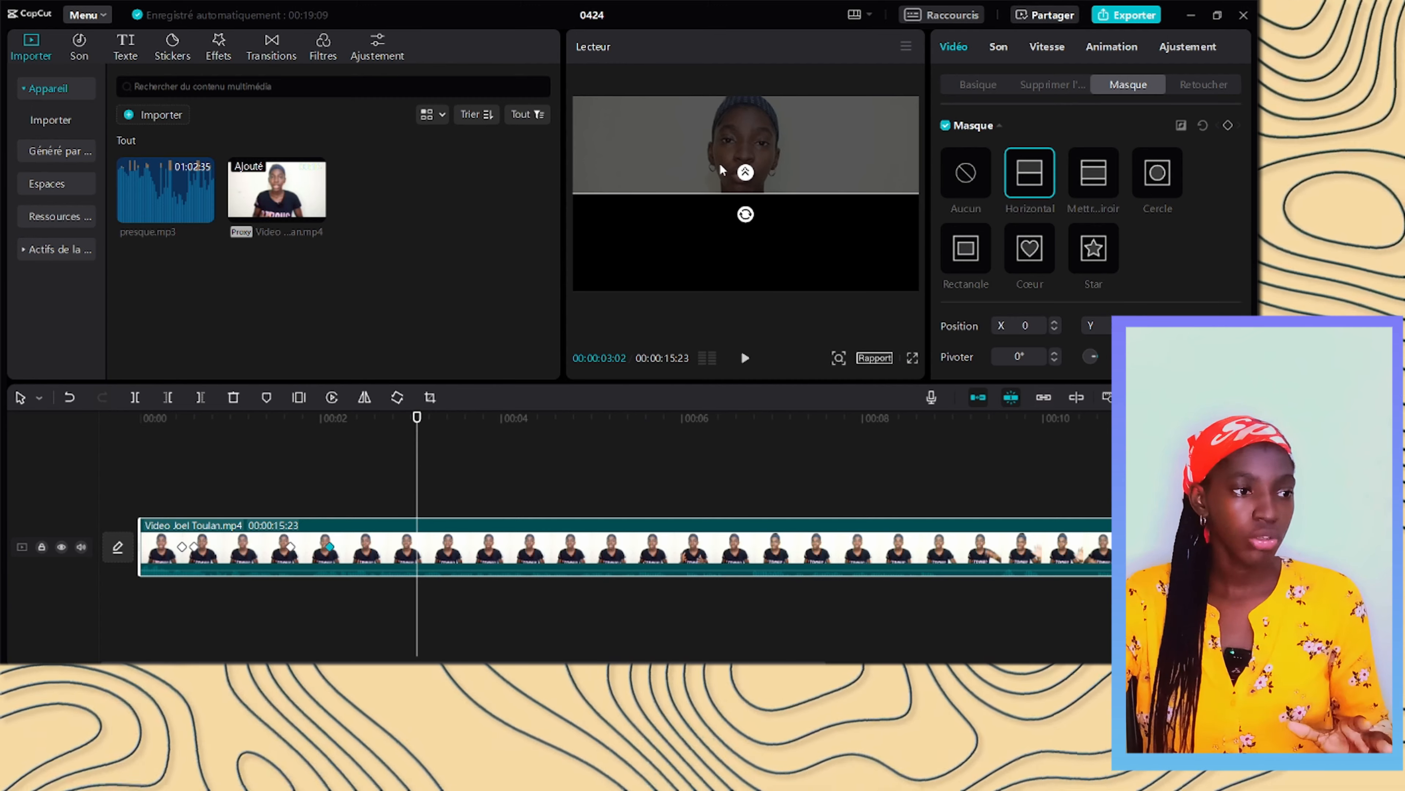
drag(713, 191, 739, 272)
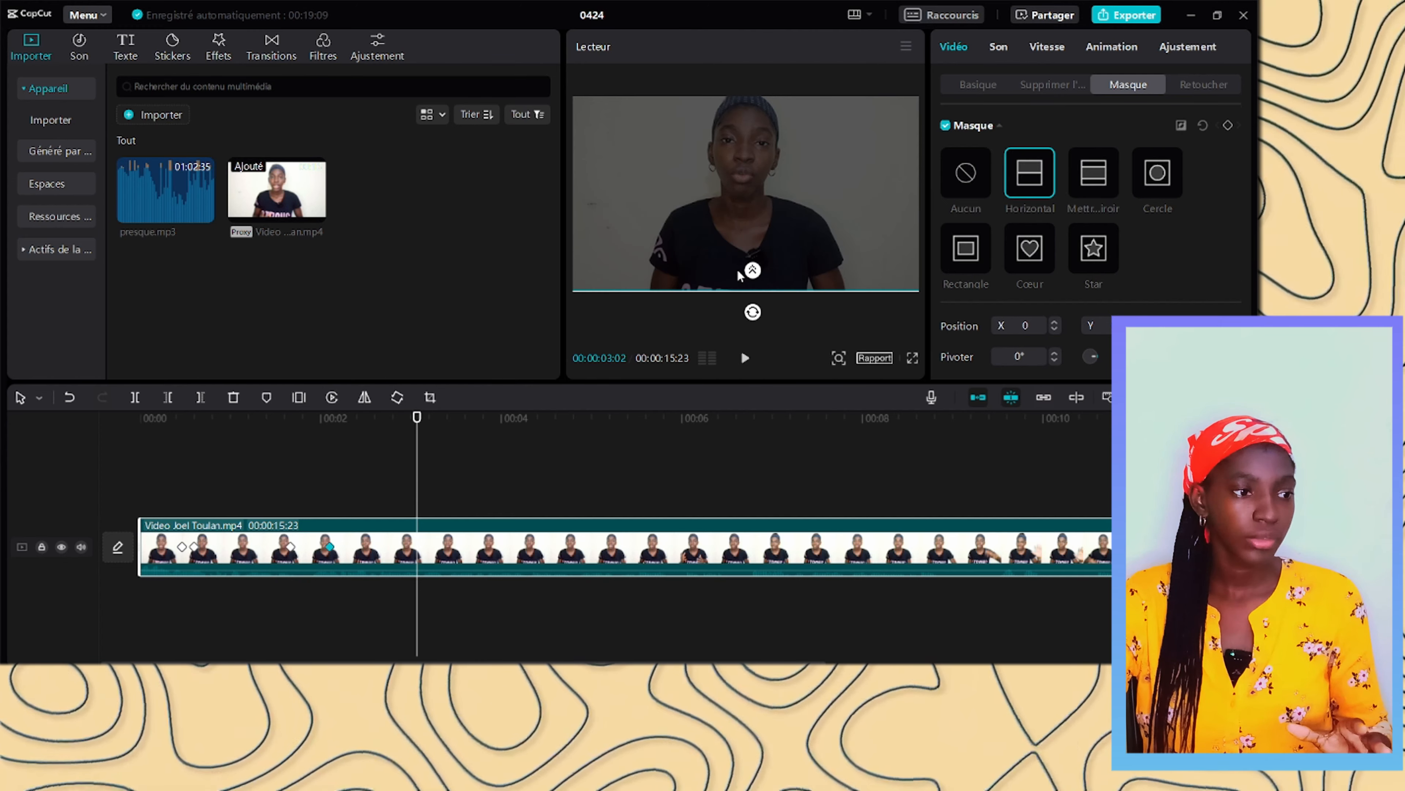
click(1228, 126)
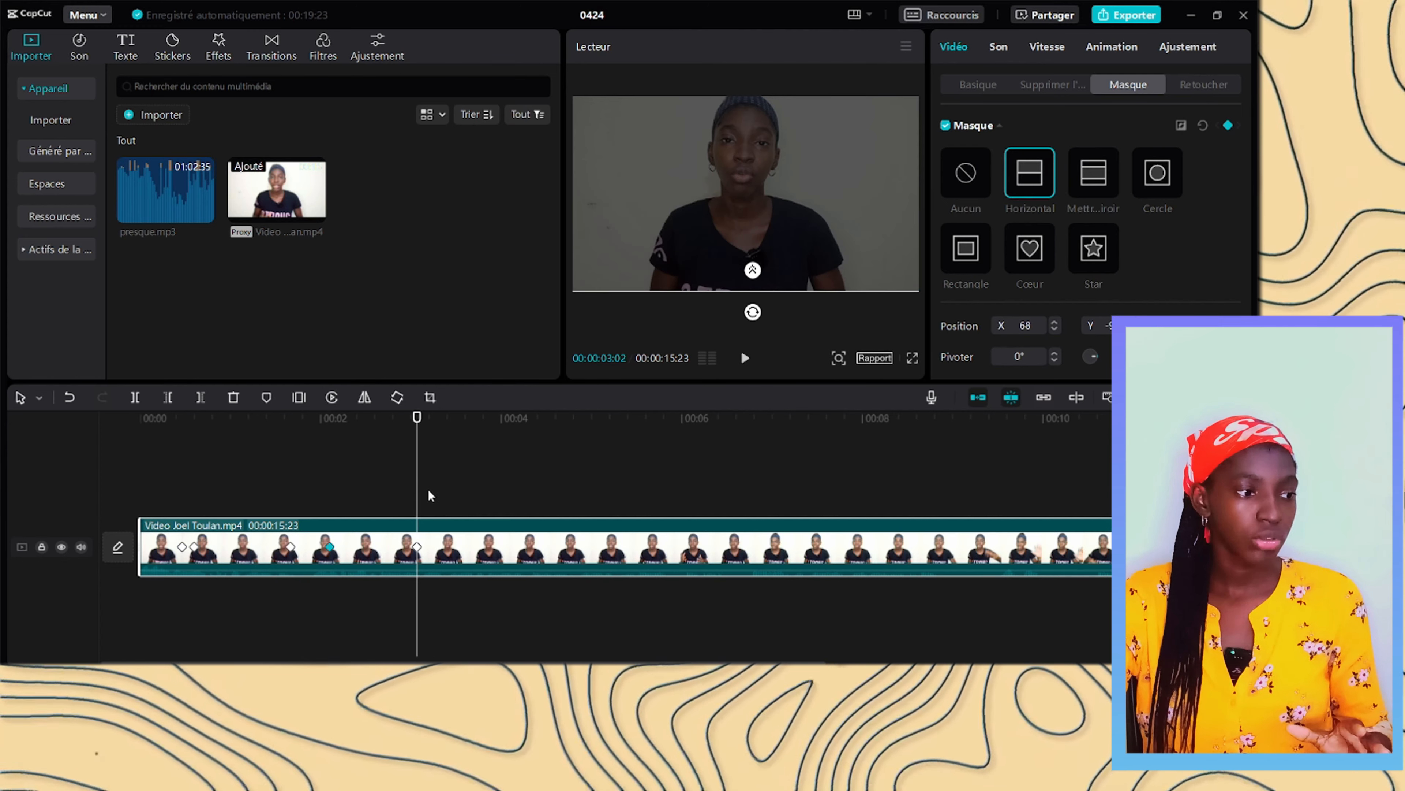
Step: Add a second mask keyframe at 00:00:03:10 by raising the horizontal mask's edge to mid-picture, and play the mask transition
click(441, 493)
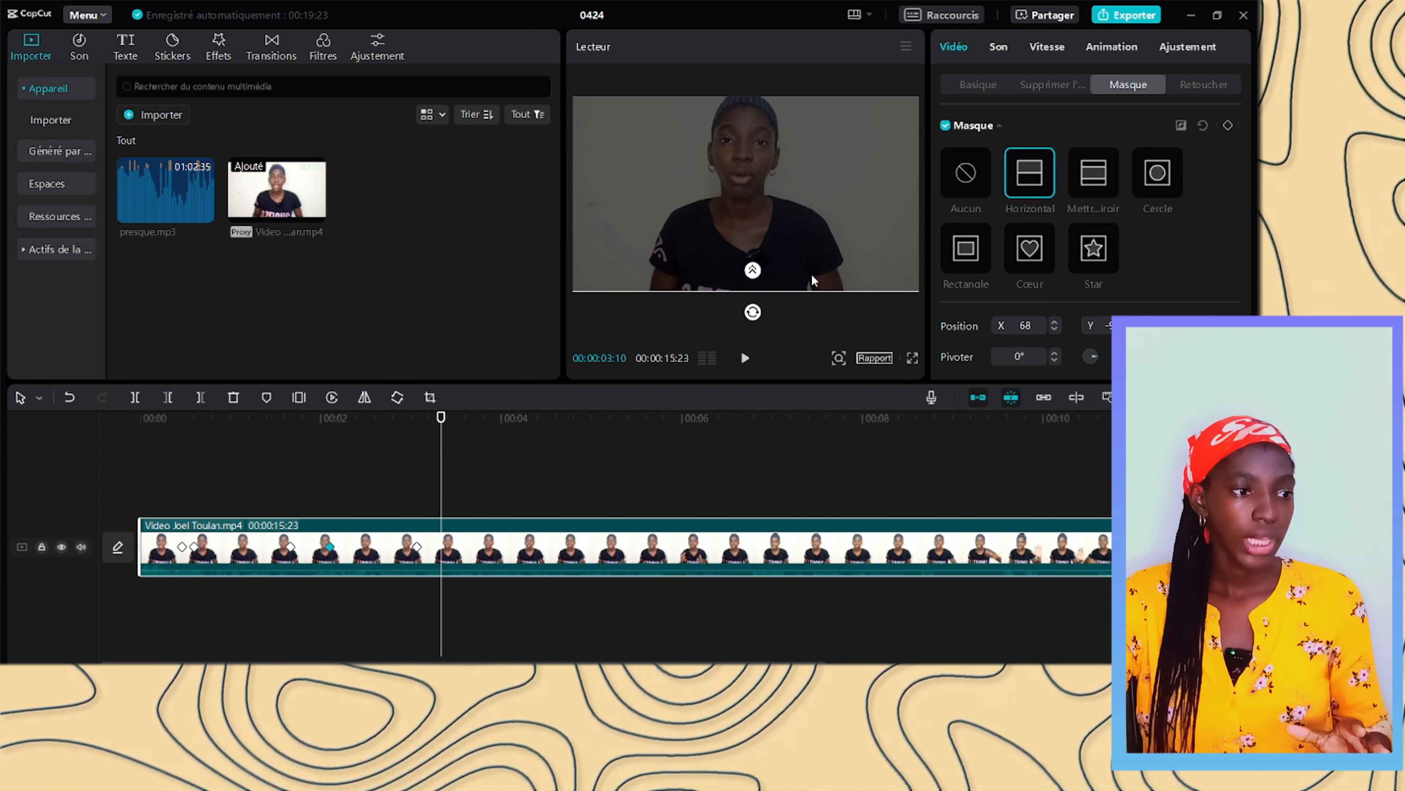
drag(811, 274, 853, 152)
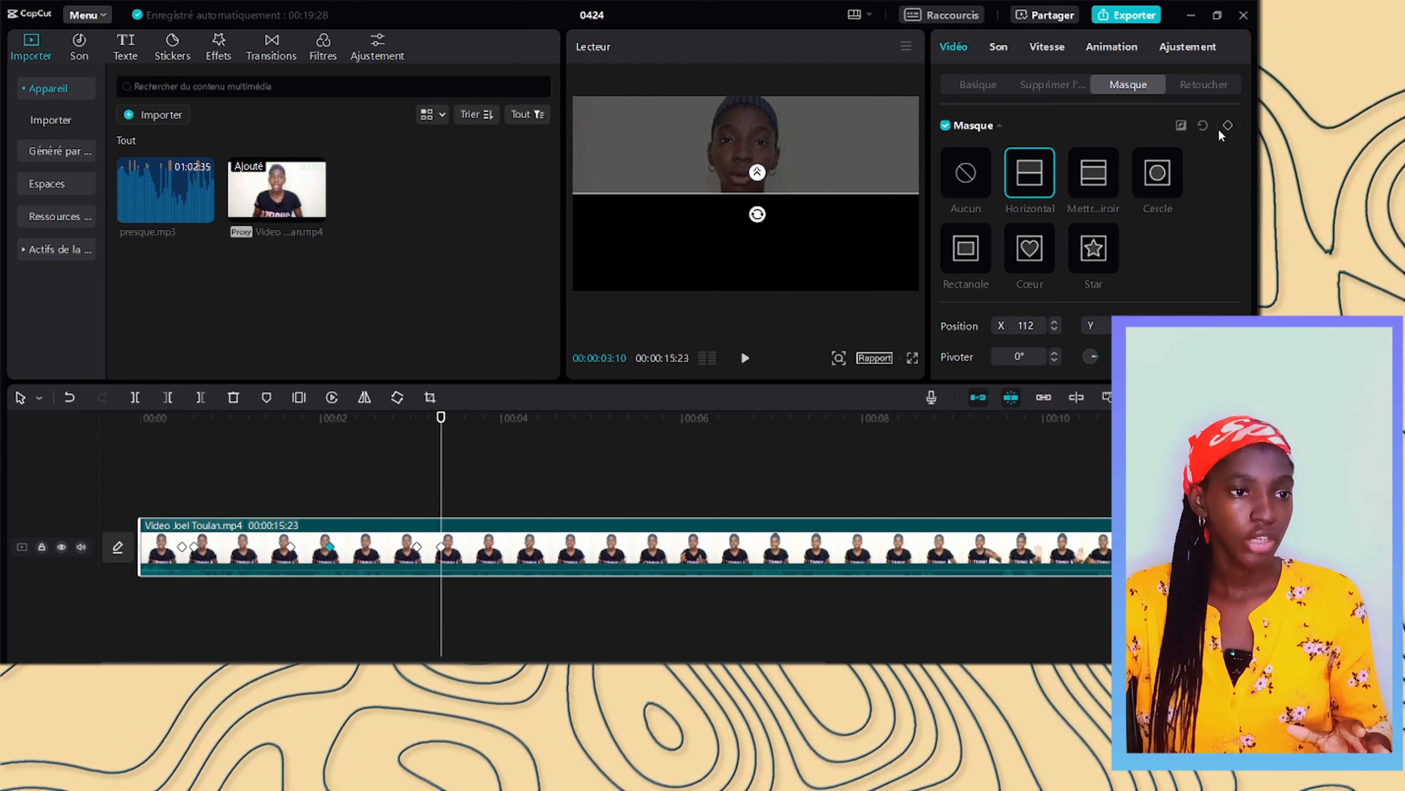
click(409, 476)
click(746, 359)
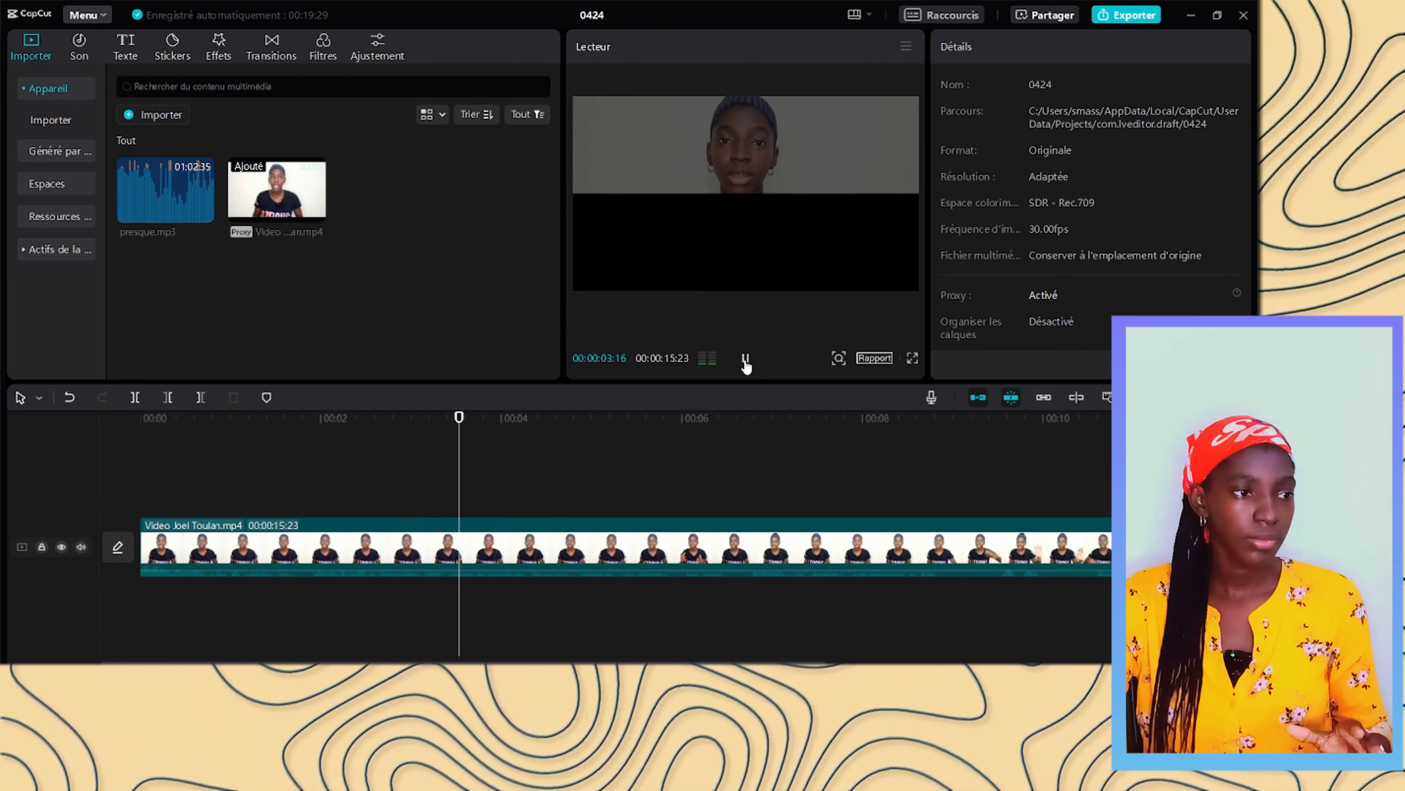
click(745, 359)
Step: Shift the second mask keyframe to just before the 4-second mark for a slower transition and replay it
click(441, 547)
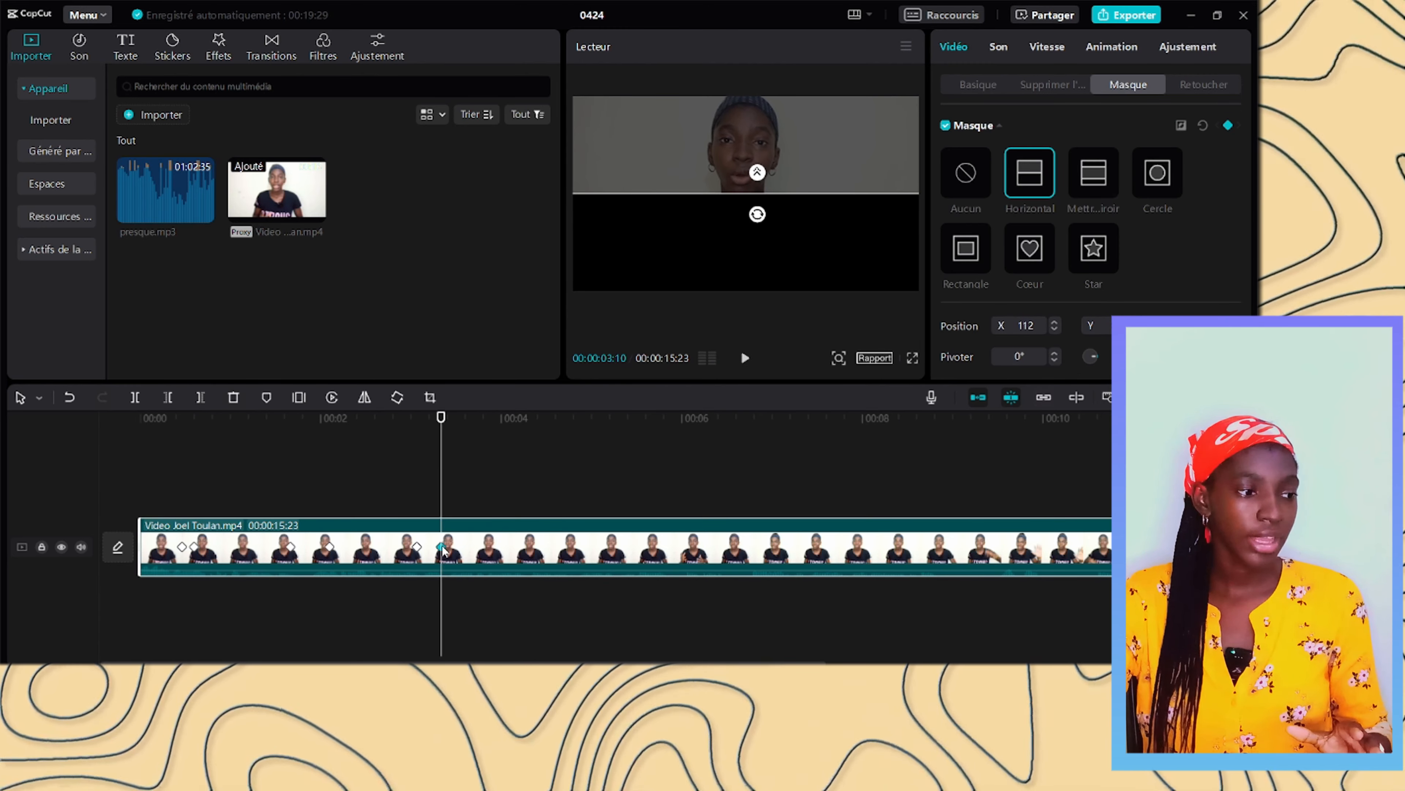
drag(441, 548, 489, 548)
click(396, 494)
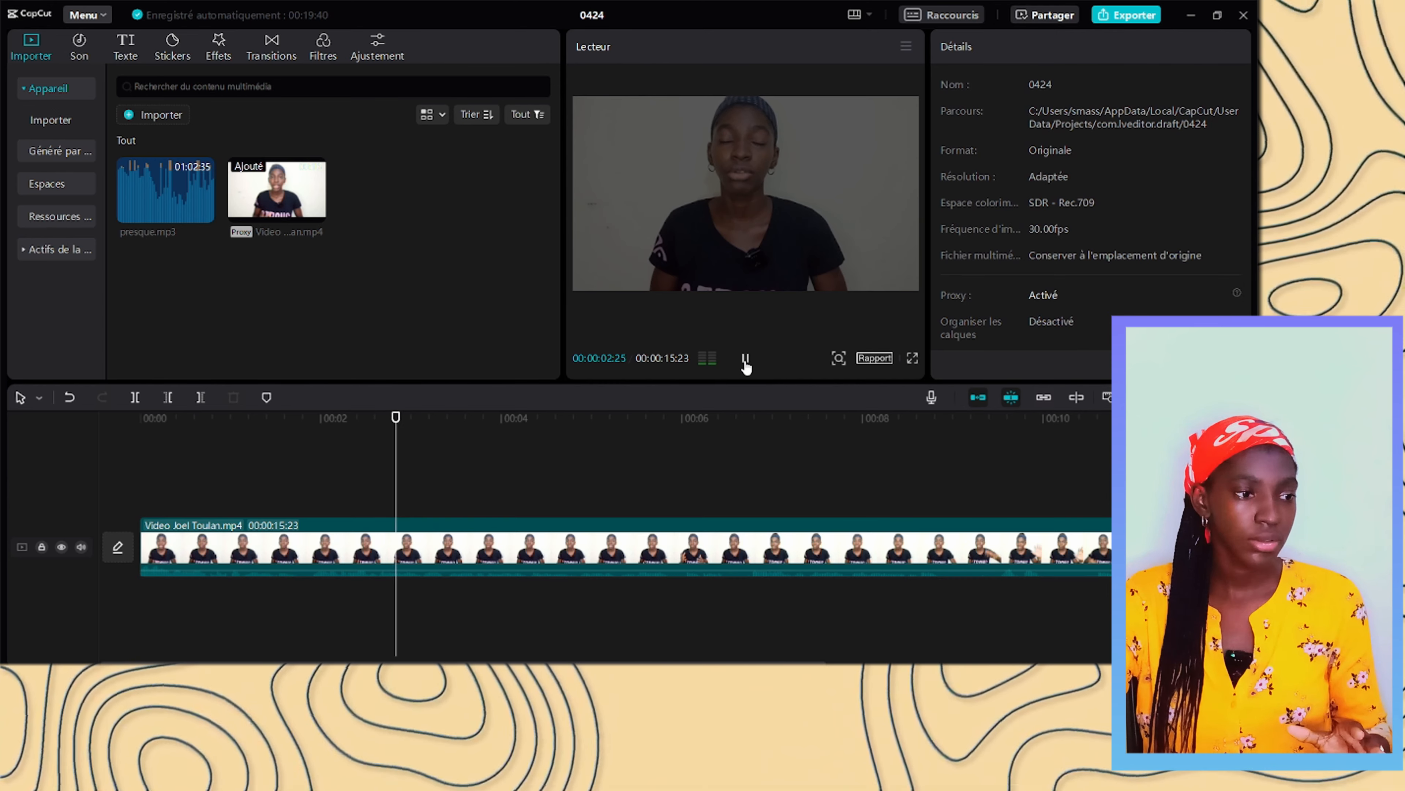
click(746, 359)
click(745, 359)
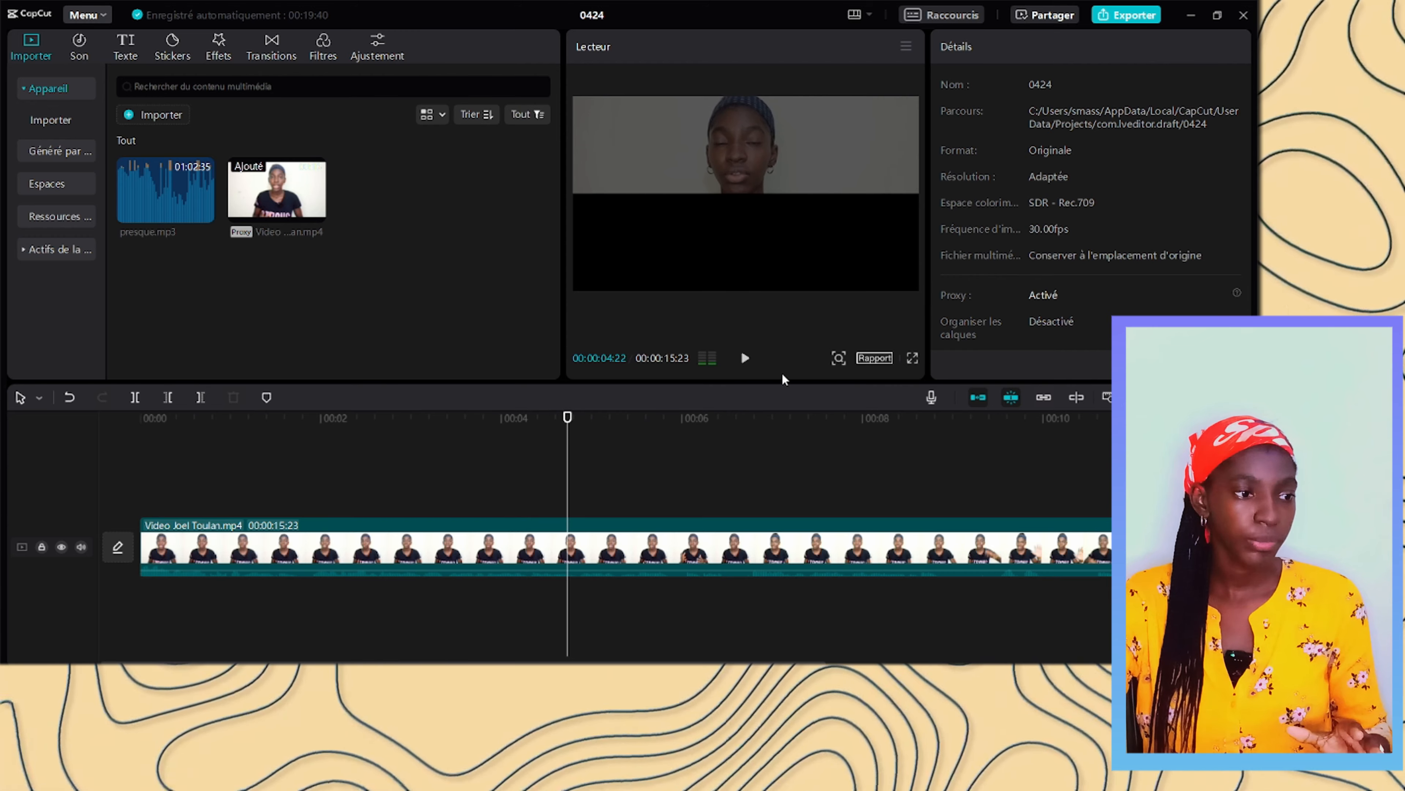
click(763, 571)
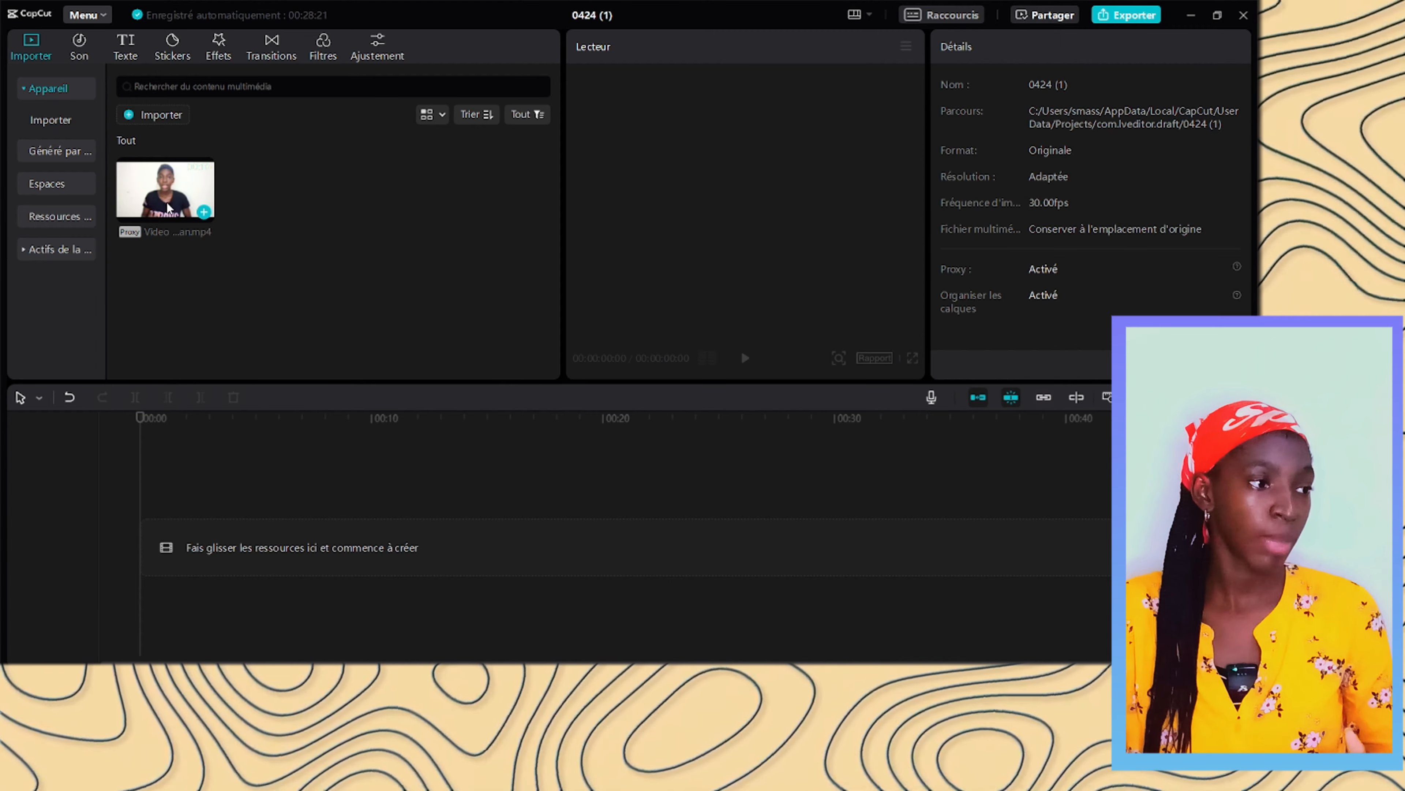
Step: In project 0424 (1), place the video on the timeline, and overlay a default text ending at 00:00:01:25
drag(165, 188, 145, 543)
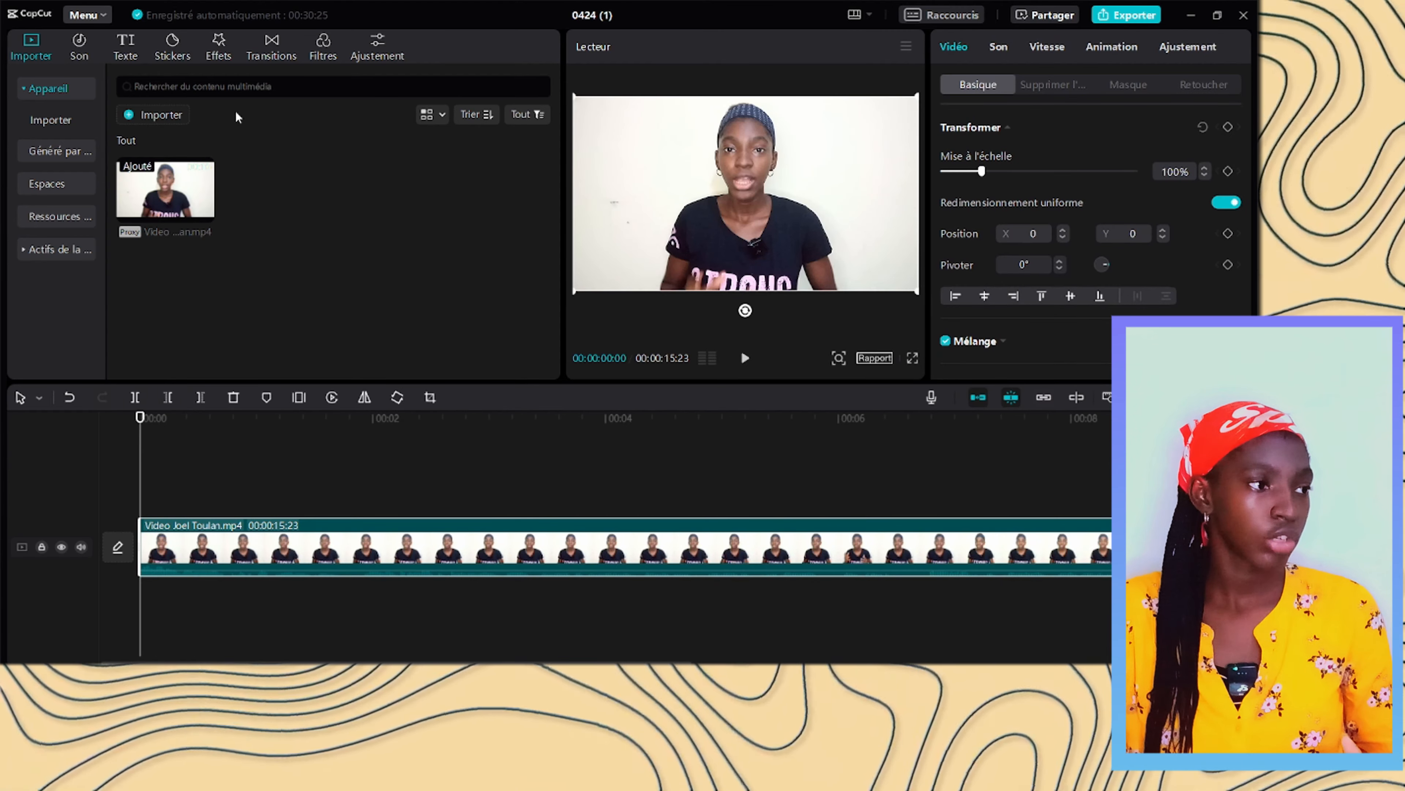
click(124, 61)
drag(151, 132, 222, 501)
click(745, 358)
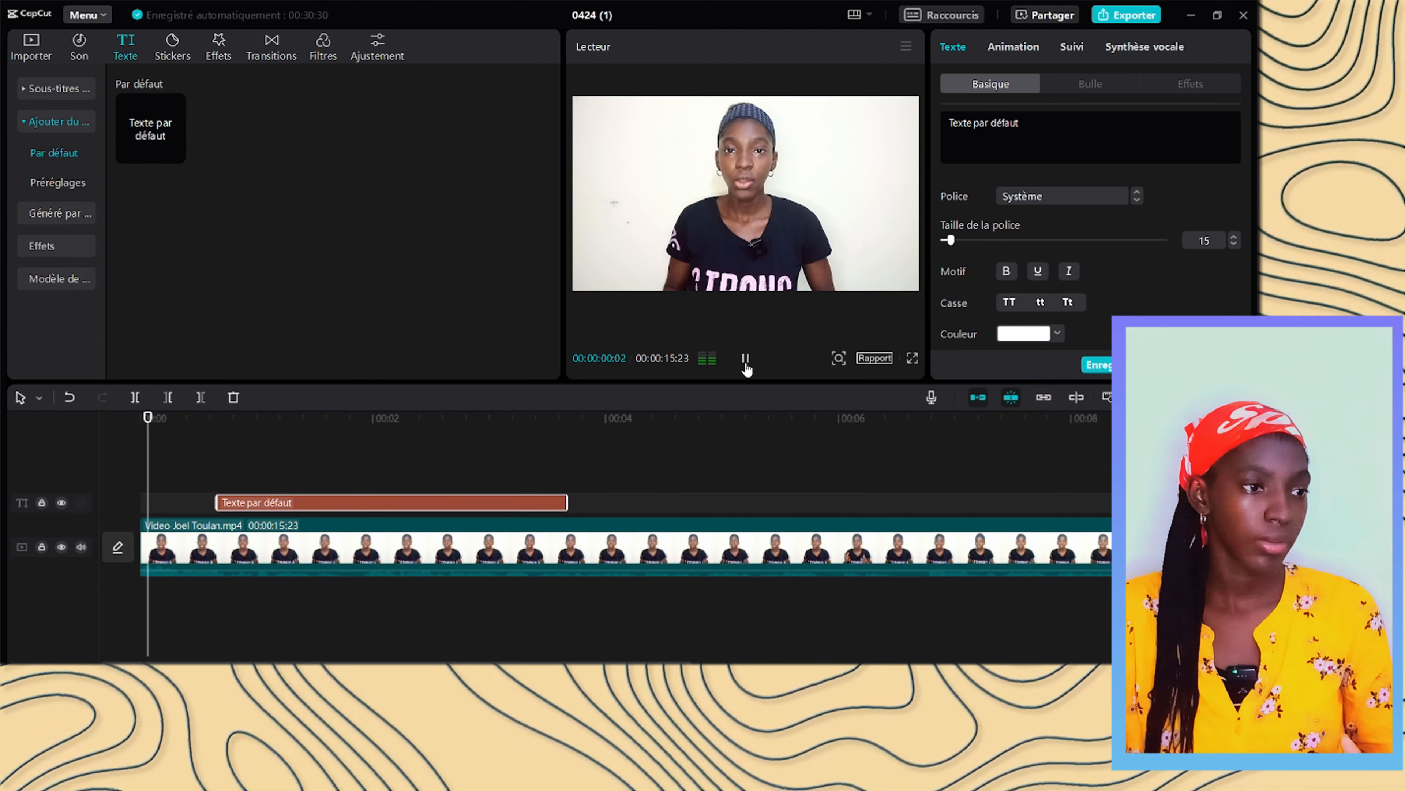
click(745, 359)
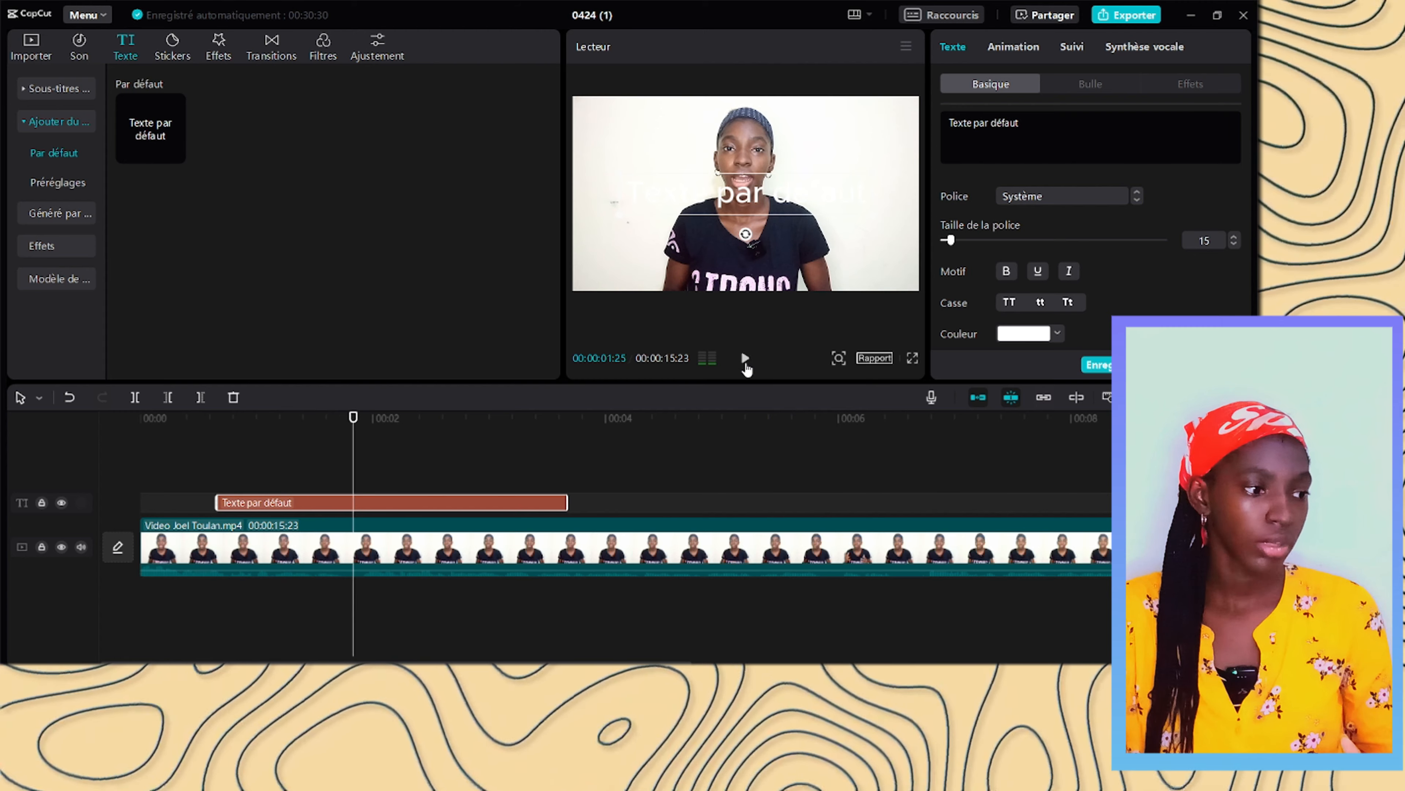
key(w)
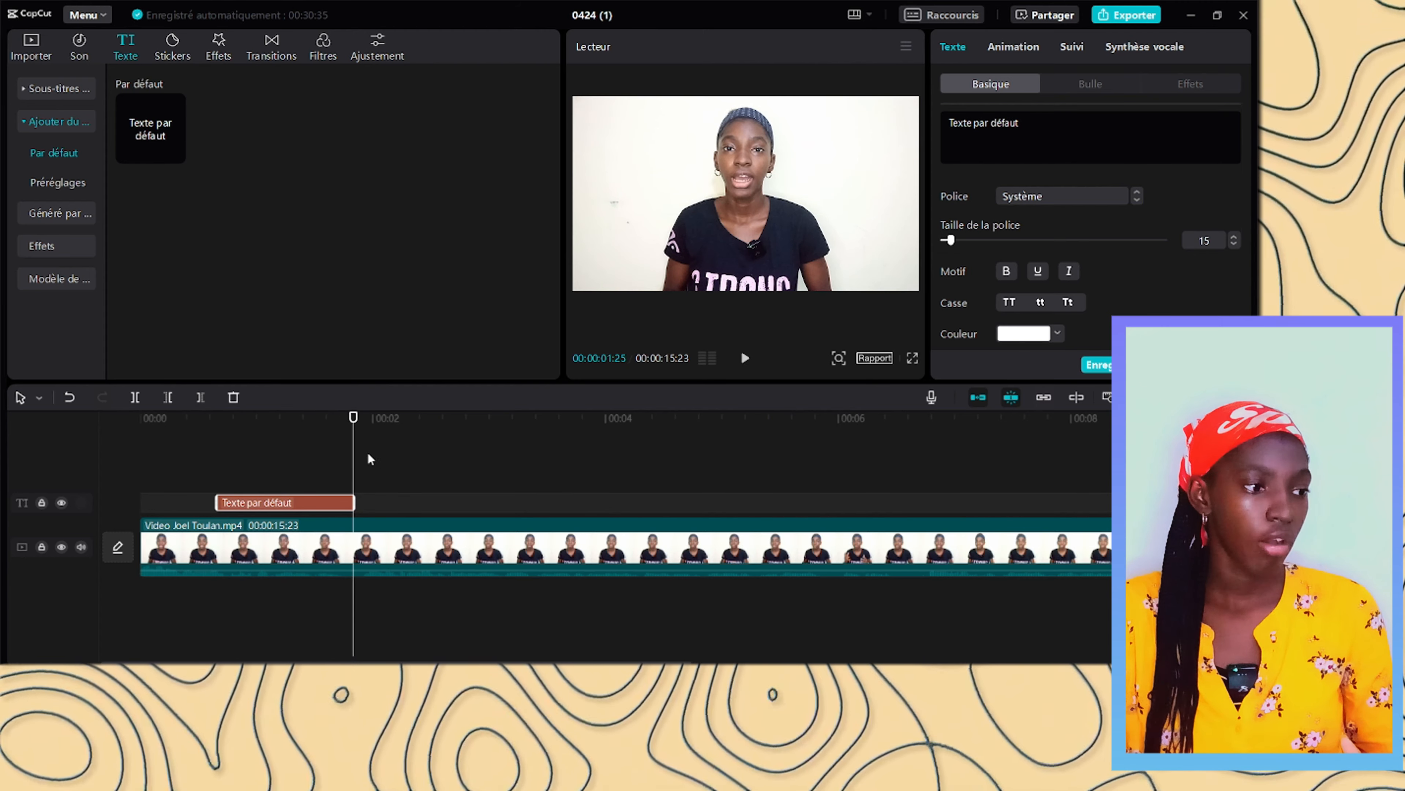
Step: Replace the default text with 'J"espère que vous allez bien' and set its font to Kanit-Black
click(299, 460)
click(1042, 124)
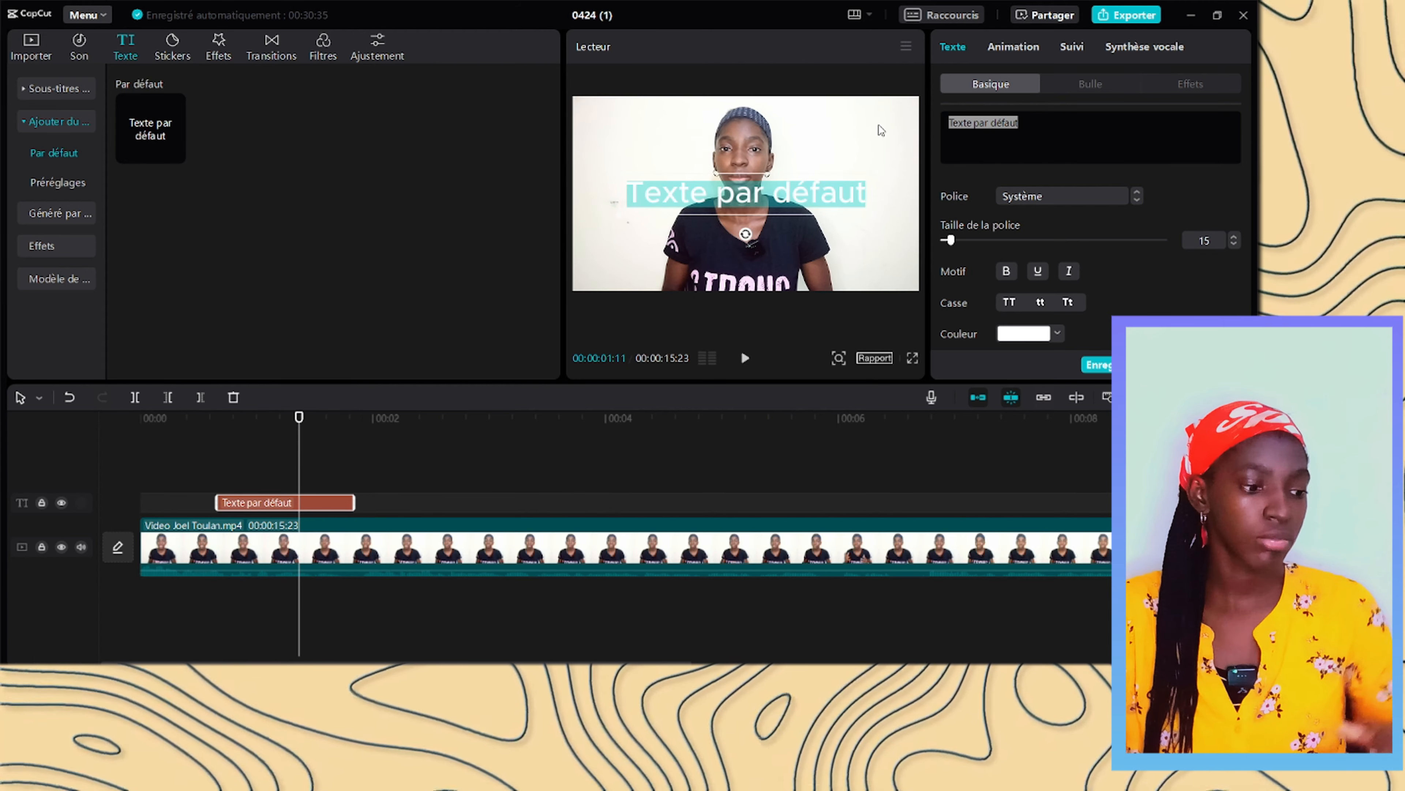
text(J'espère que vous allez bien)
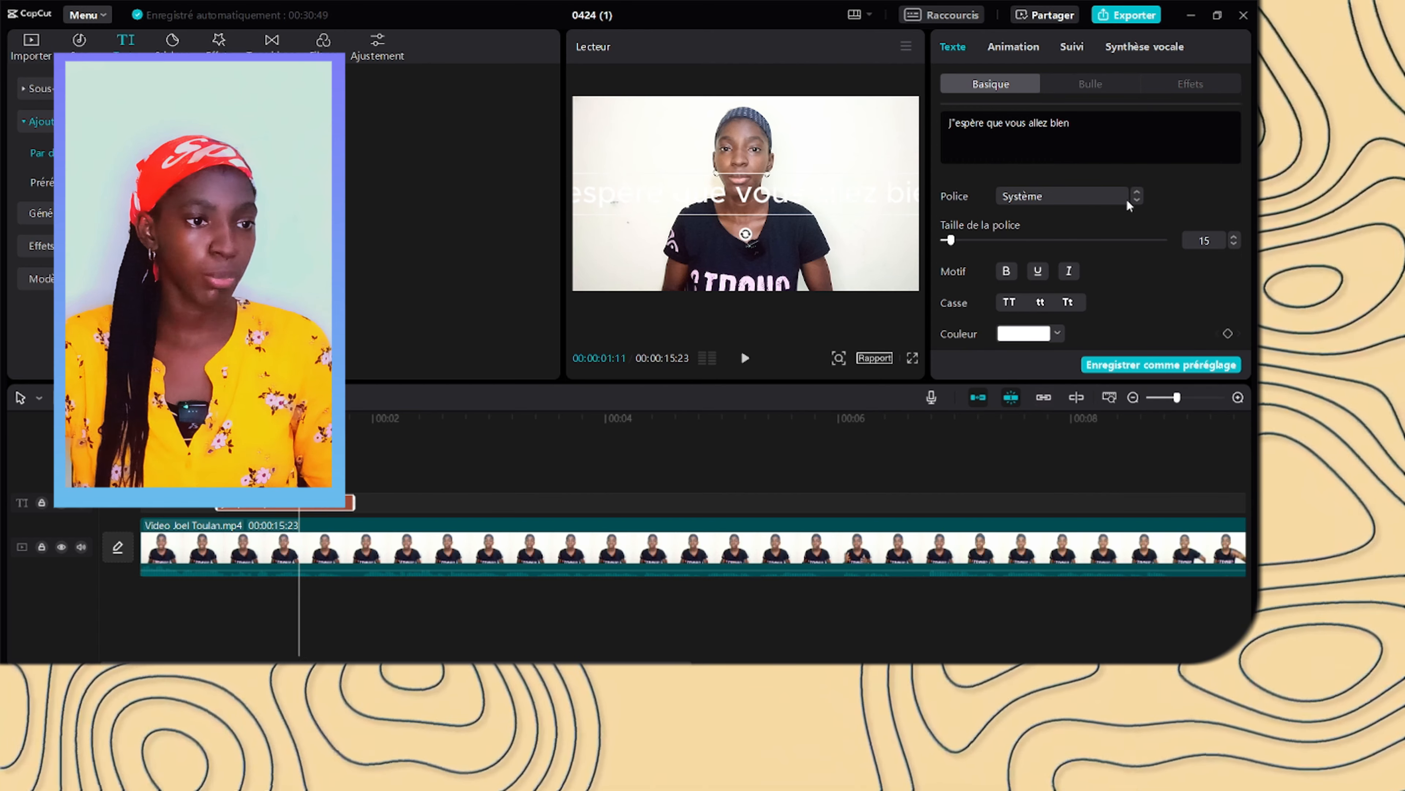
click(1126, 198)
click(1064, 149)
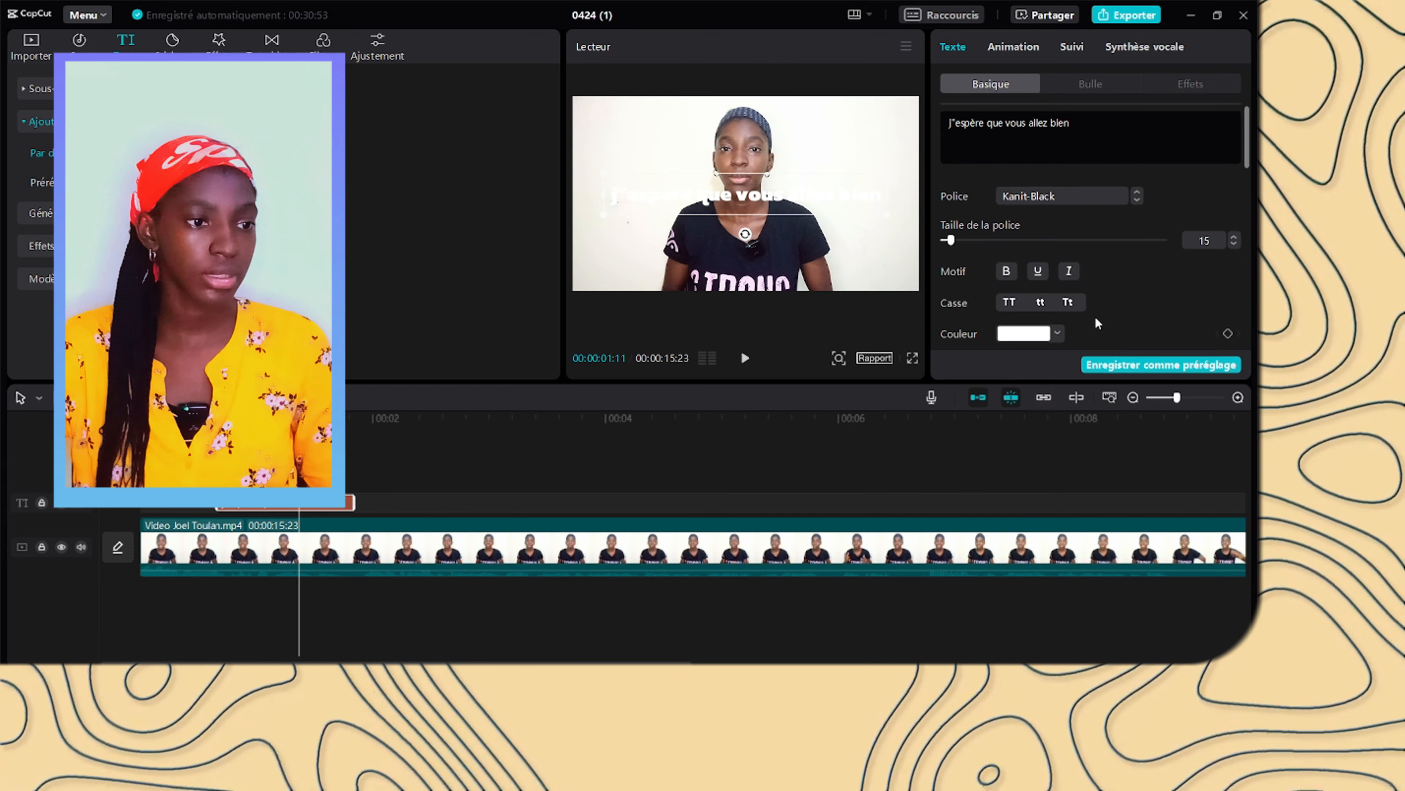
Step: Colour the text yellow and set its case to all capitals
click(1060, 334)
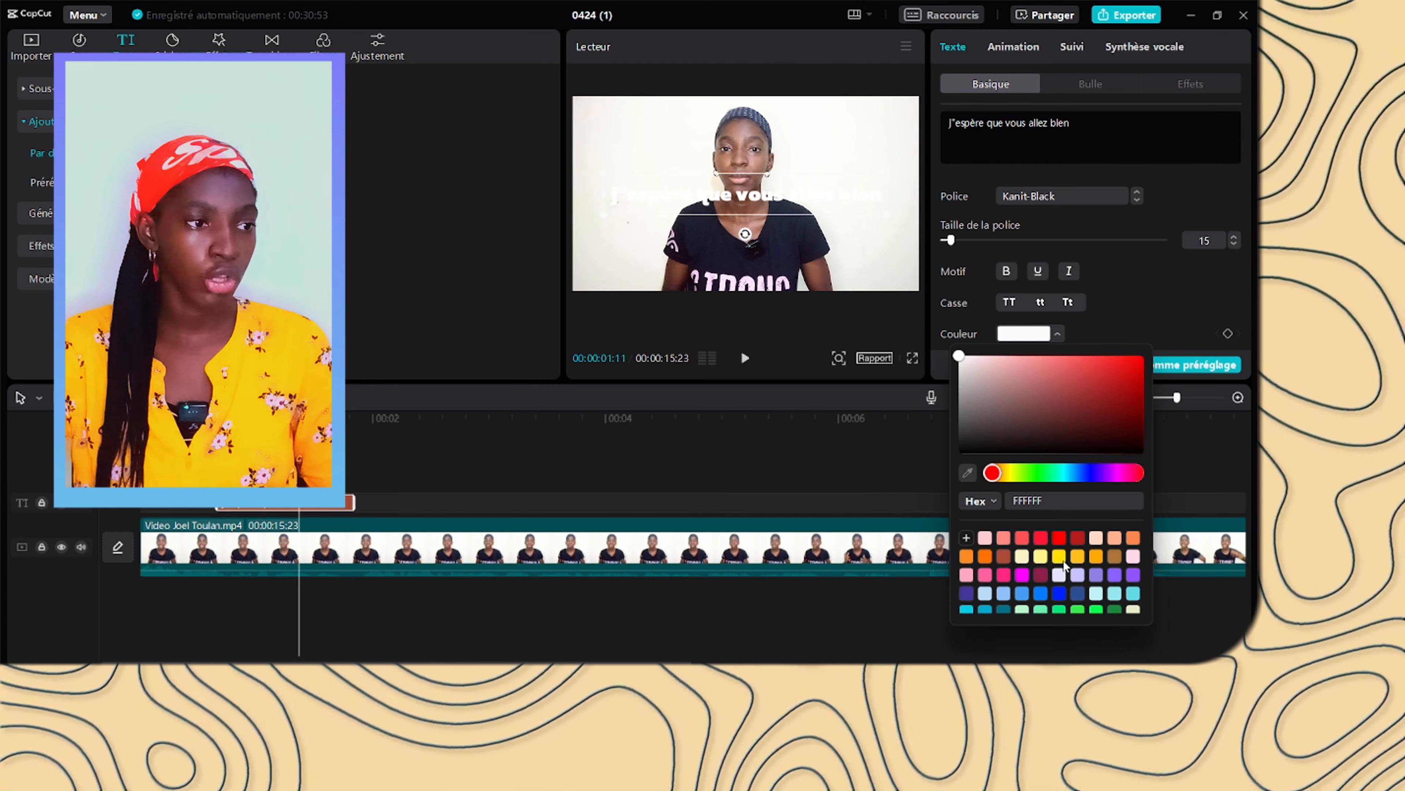
click(1059, 556)
scroll(1135, 311, down, 1)
click(1009, 244)
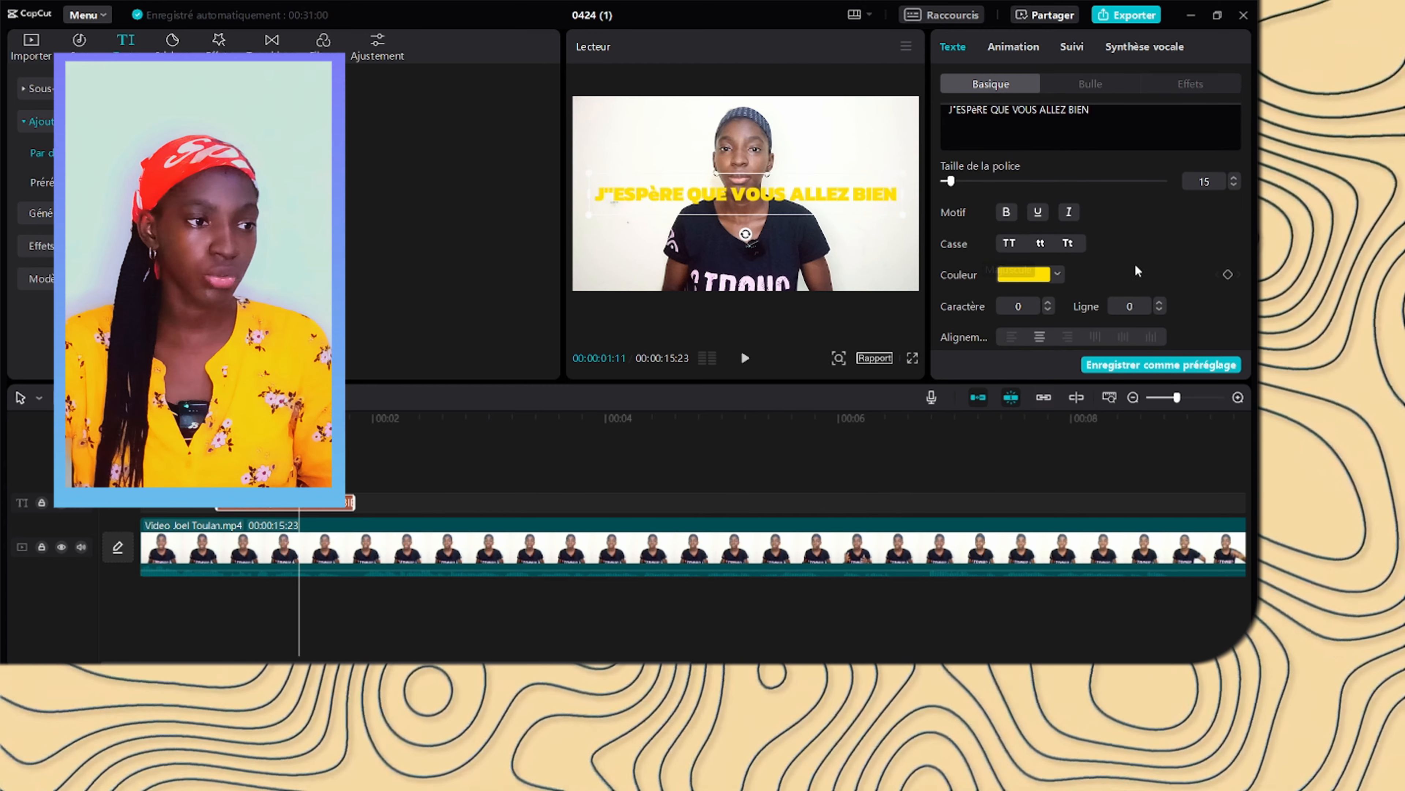
Step: Enable the text's shadow (Ombre) and apply the typewriter intro animation
scroll(1135, 263, down, 4)
scroll(1051, 288, down, 3)
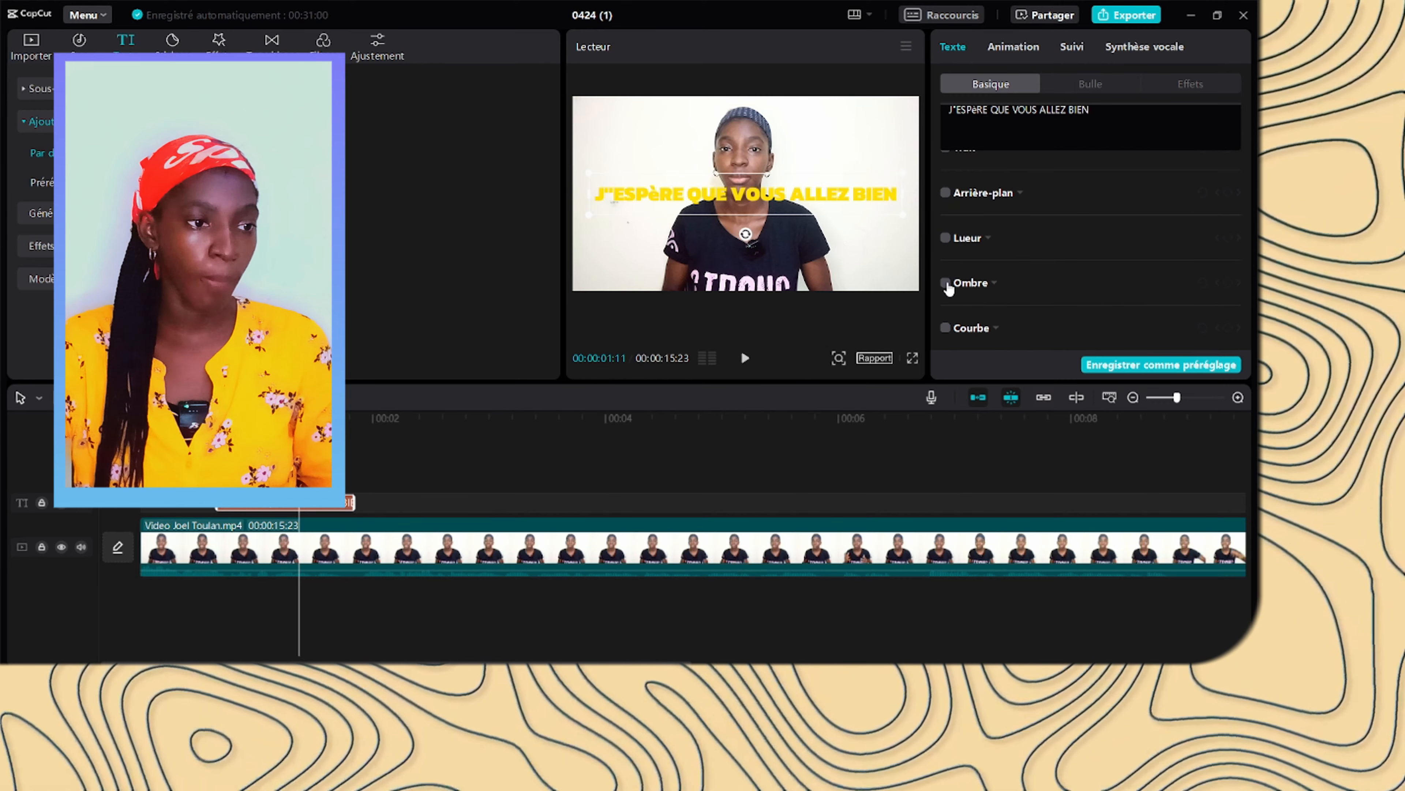
click(945, 282)
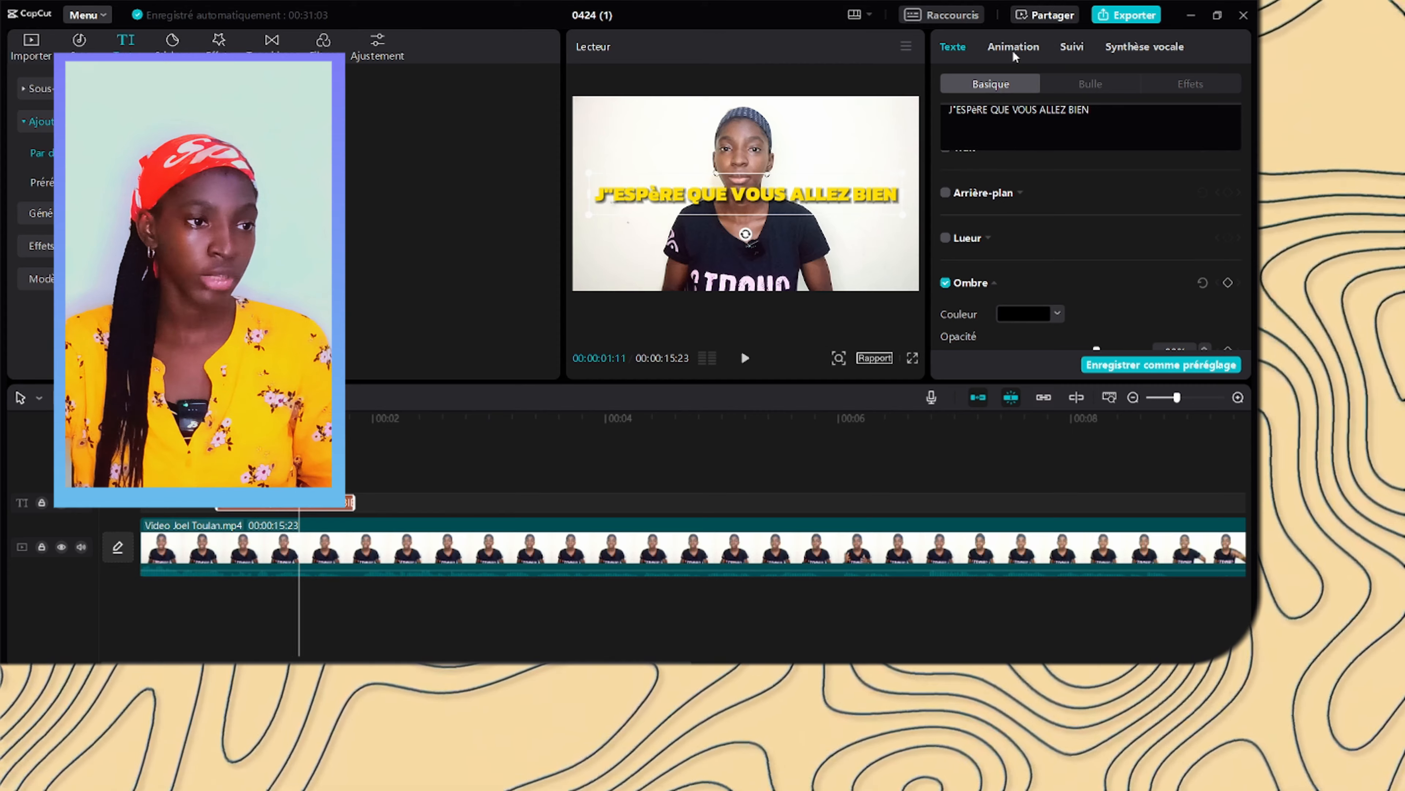
click(1013, 49)
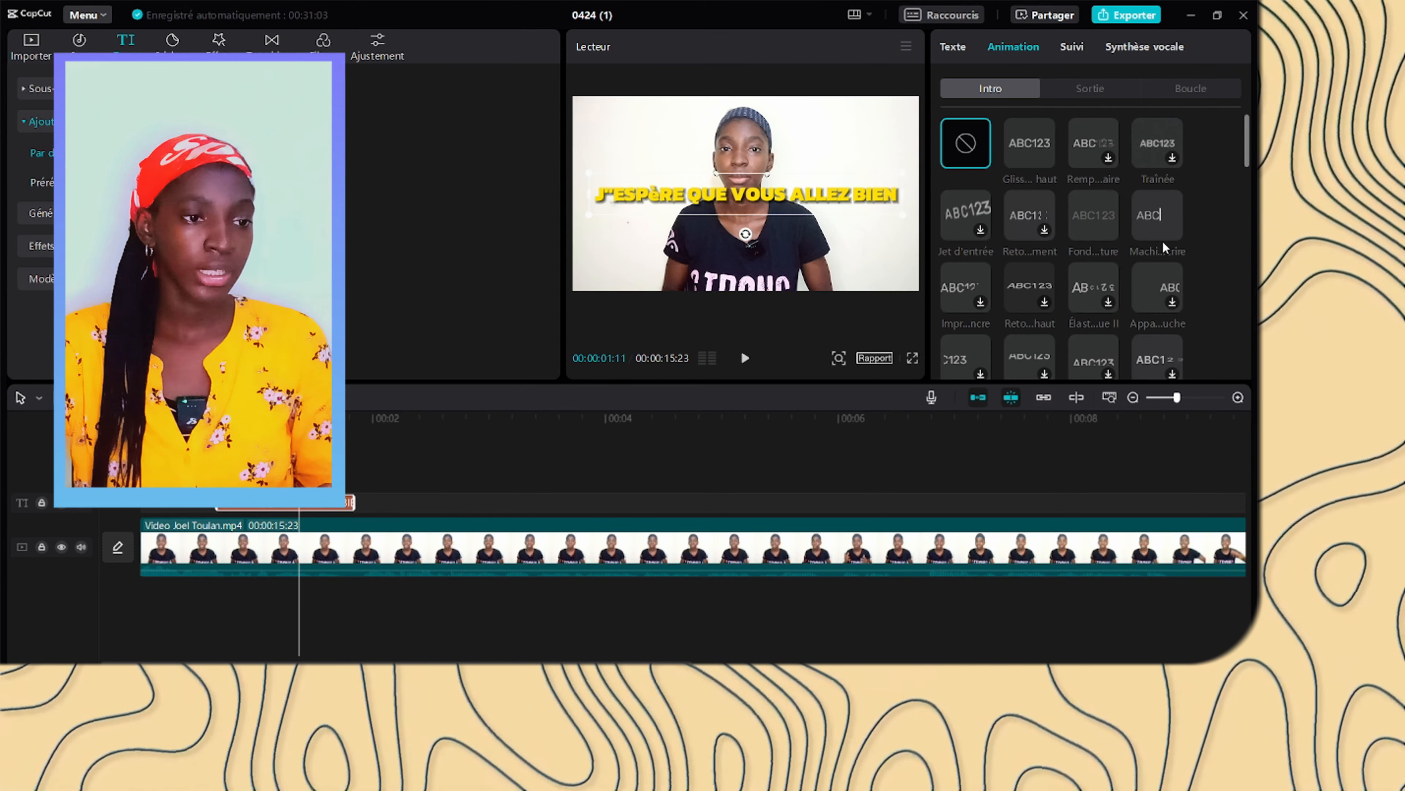
click(1159, 224)
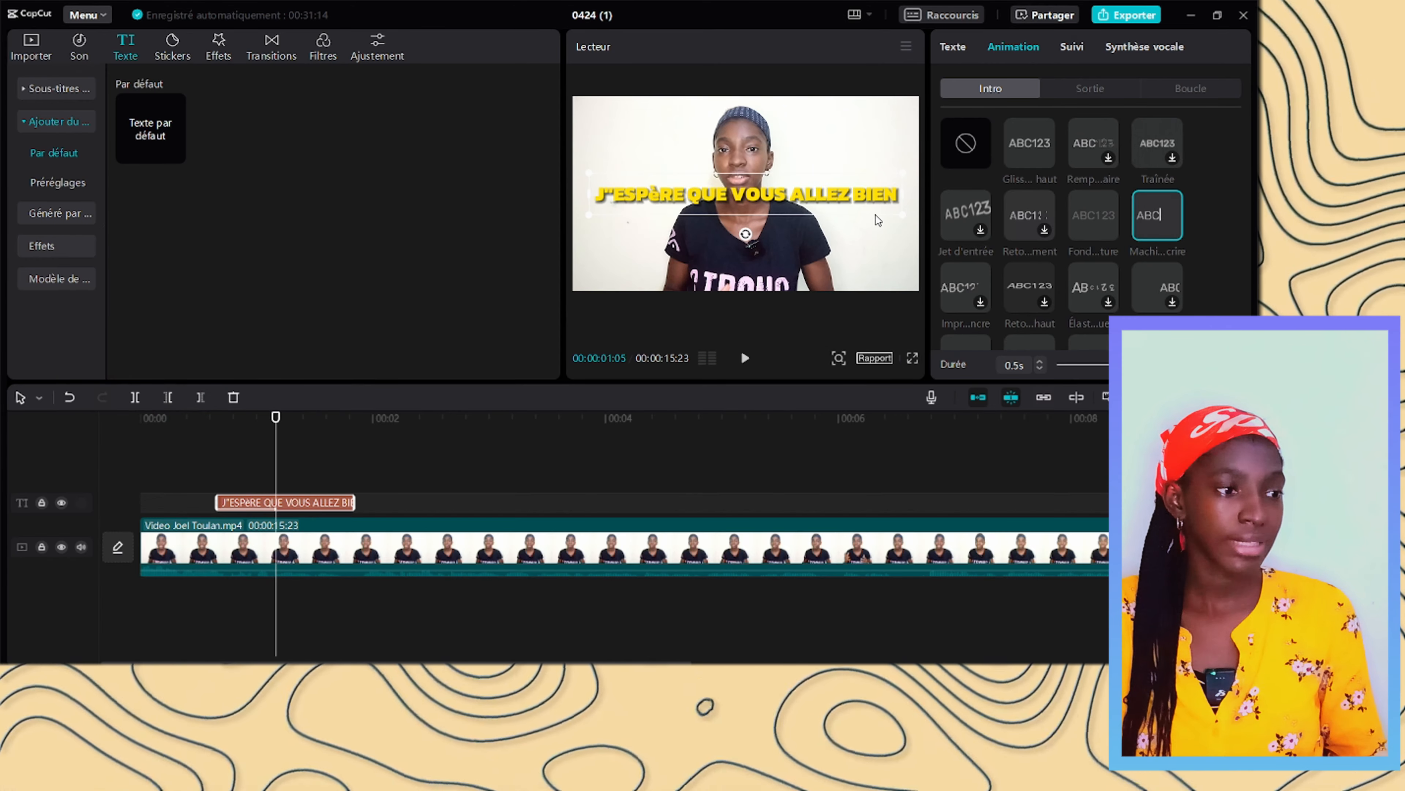
Step: Split the video clip at the text's start (00:00:00:20) and end (00:00:01:25)
drag(276, 465, 214, 472)
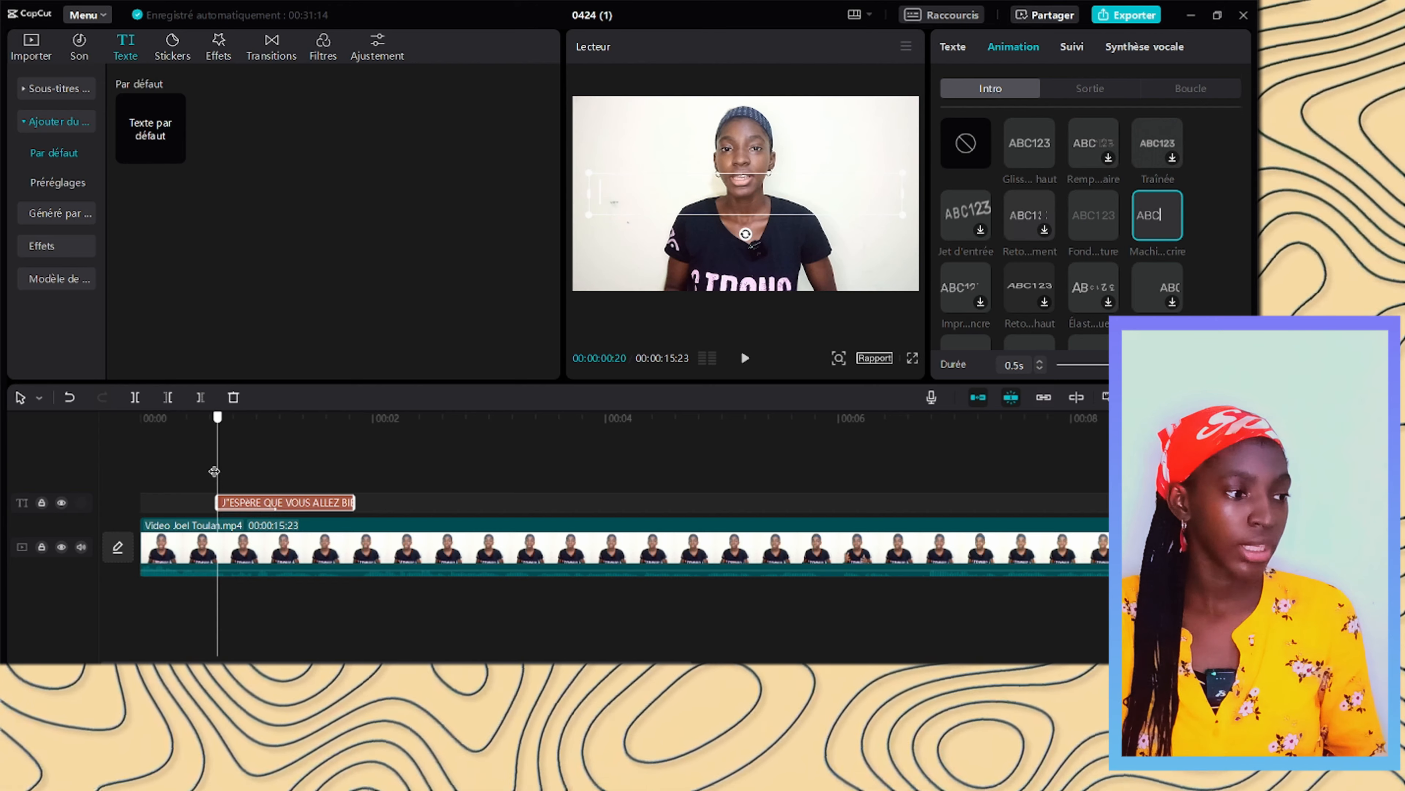
click(209, 568)
click(134, 397)
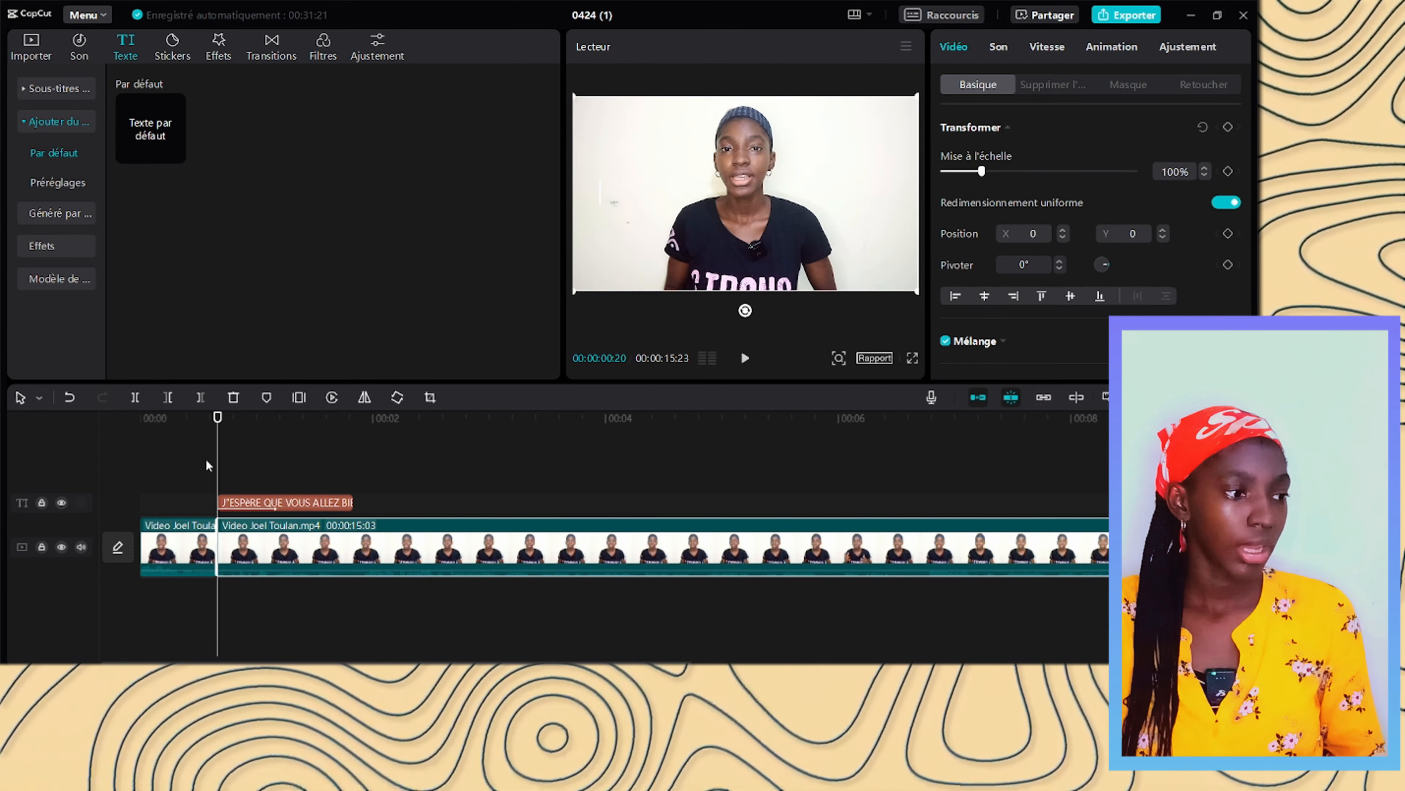
drag(214, 470, 266, 481)
click(354, 478)
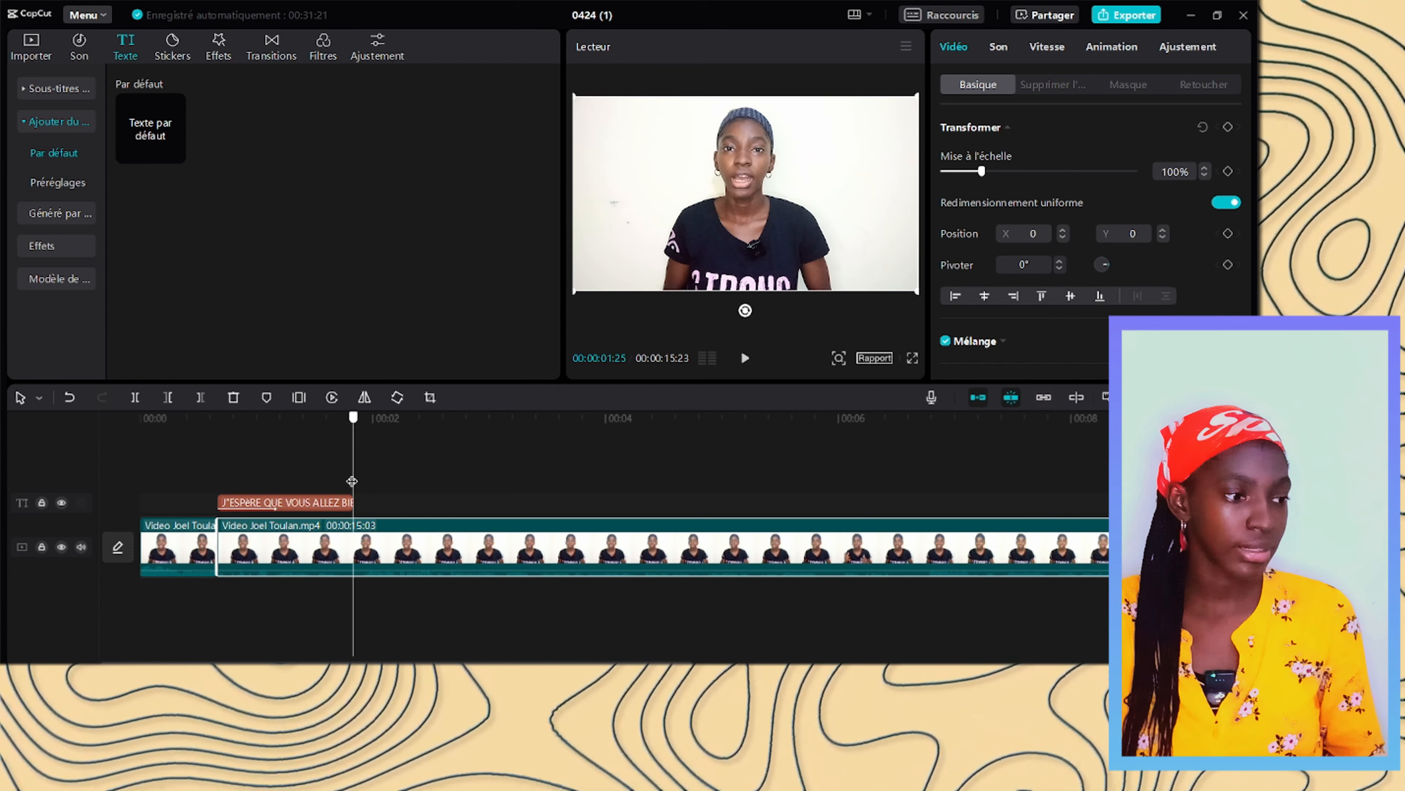
click(134, 397)
Step: Duplicate the middle video segment onto the track above and enable automatic background removal on the copy
click(294, 559)
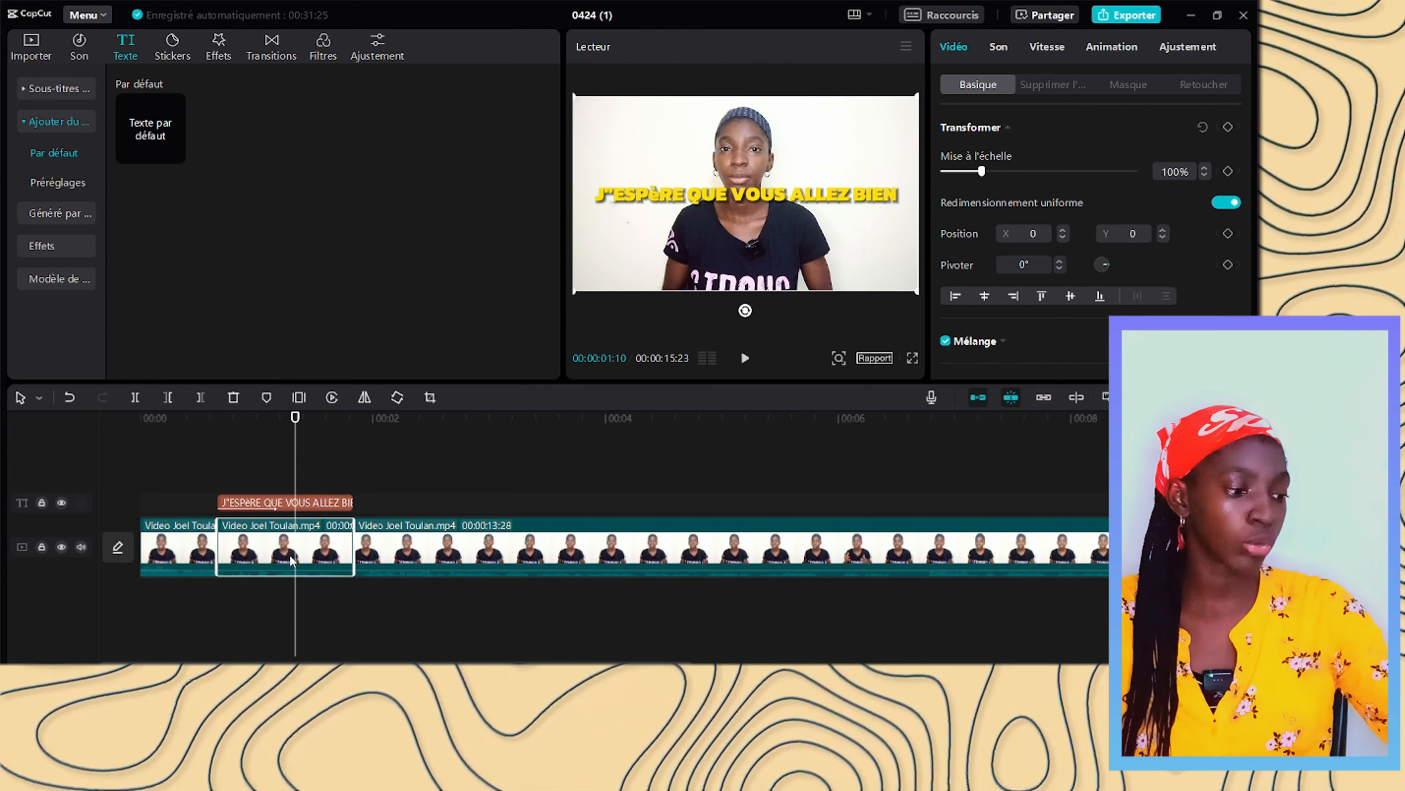
drag(292, 560, 302, 529)
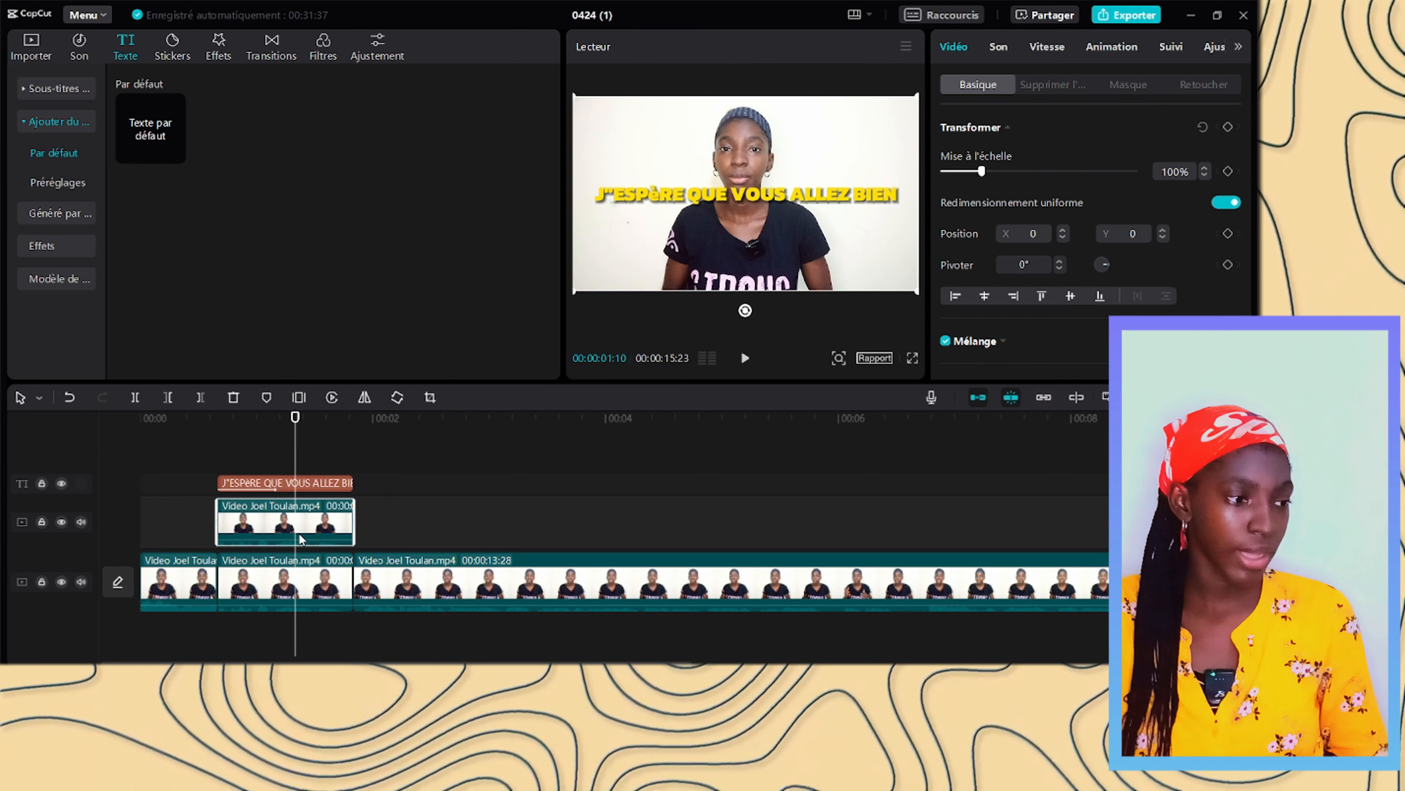
click(1043, 85)
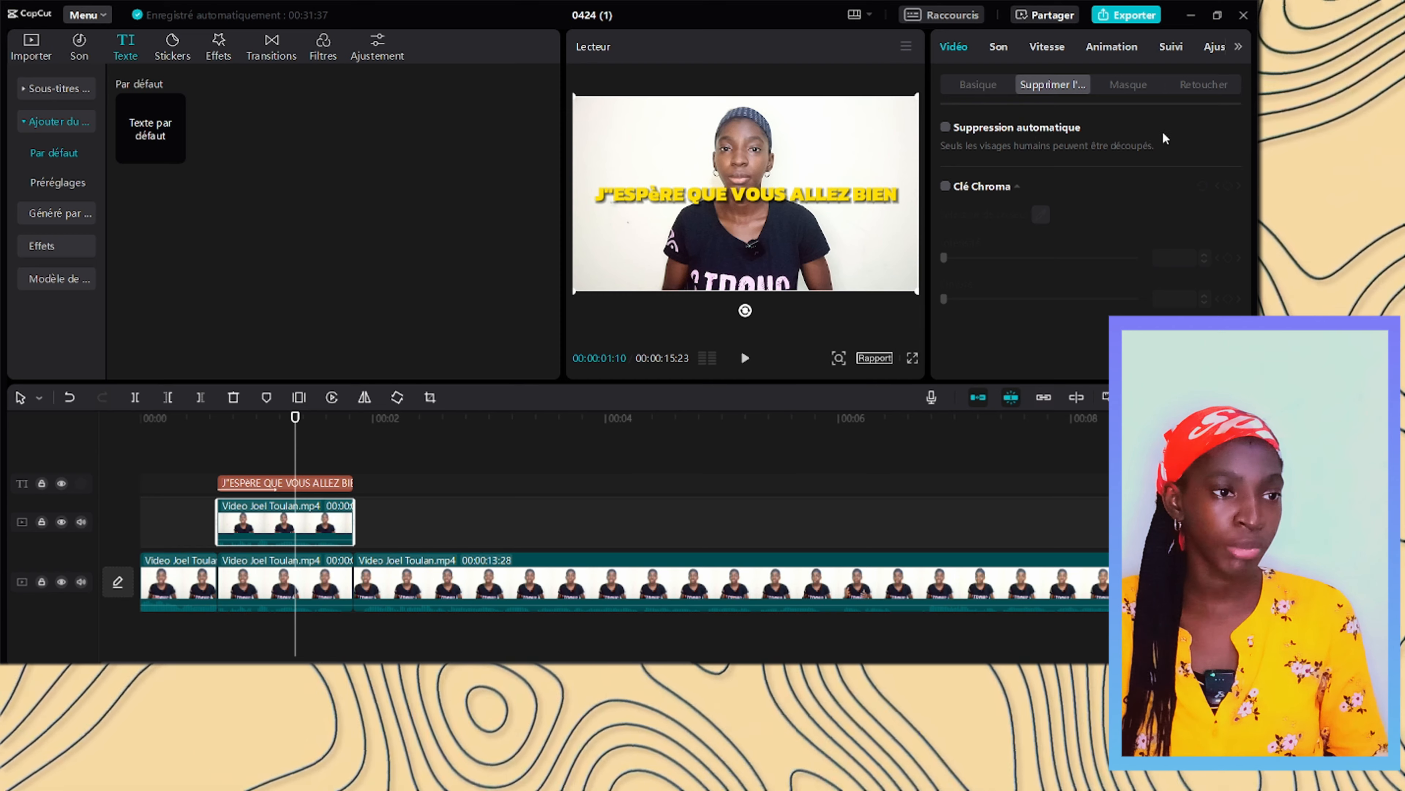
click(946, 128)
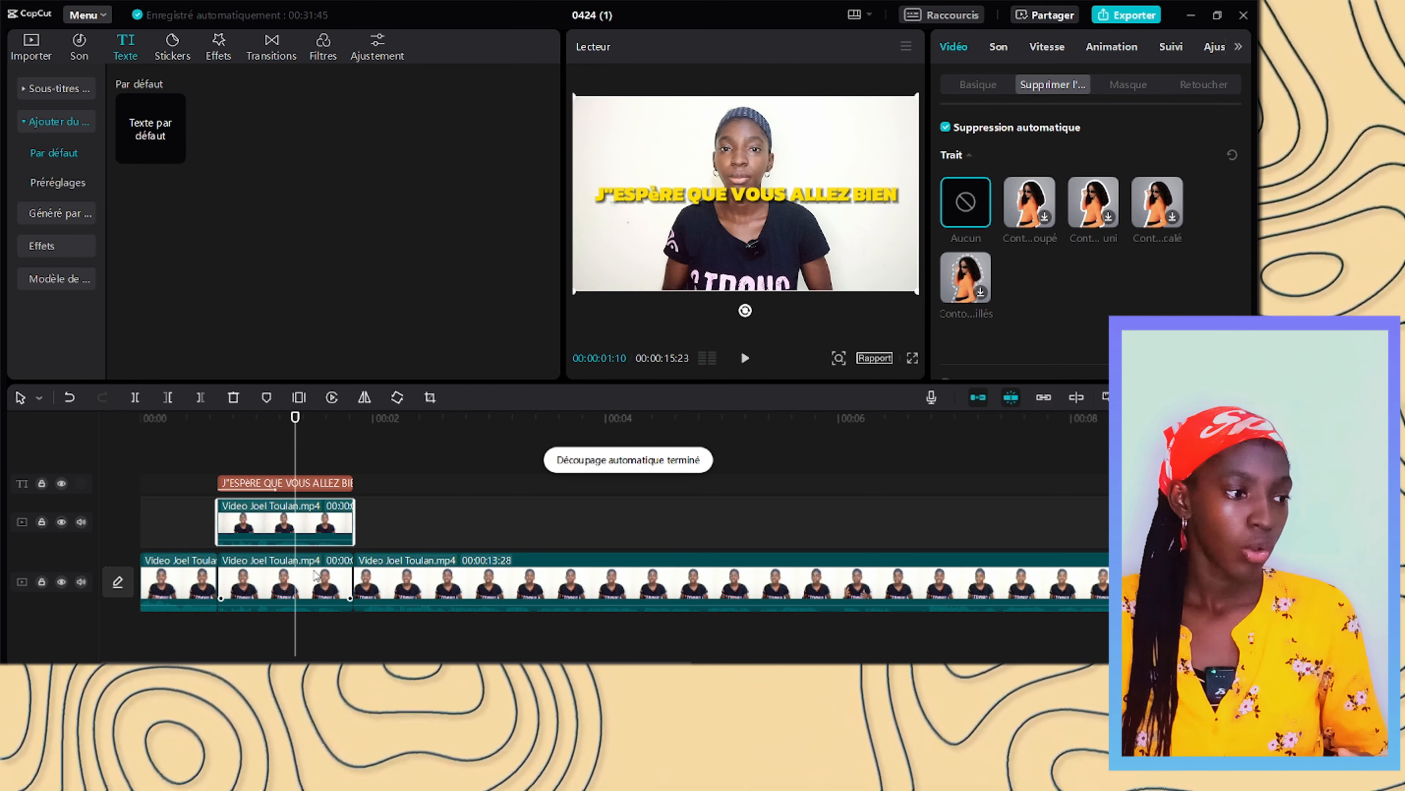
Step: Convert the text into a combined clip and place it between the main video and the background-removed copy
click(288, 487)
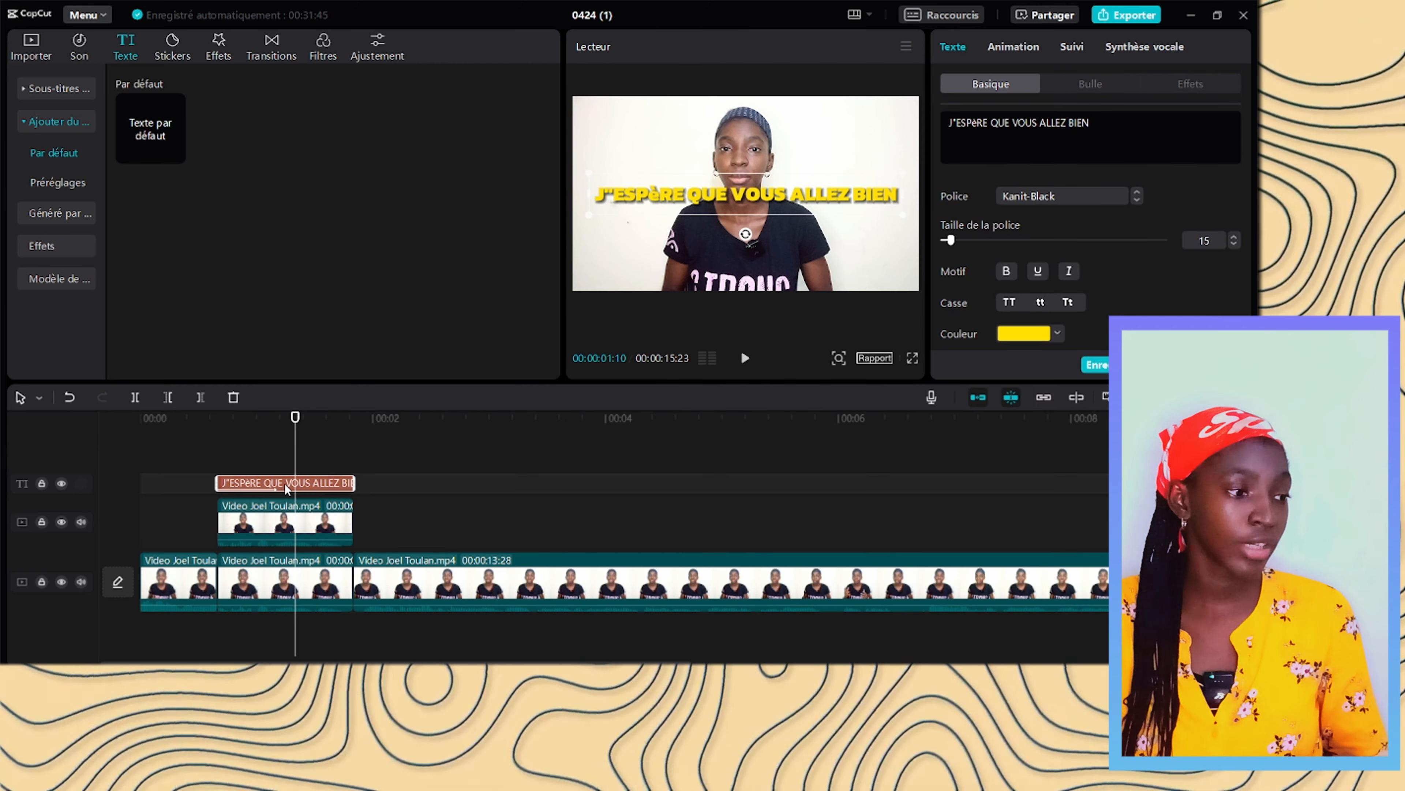
right_click(287, 487)
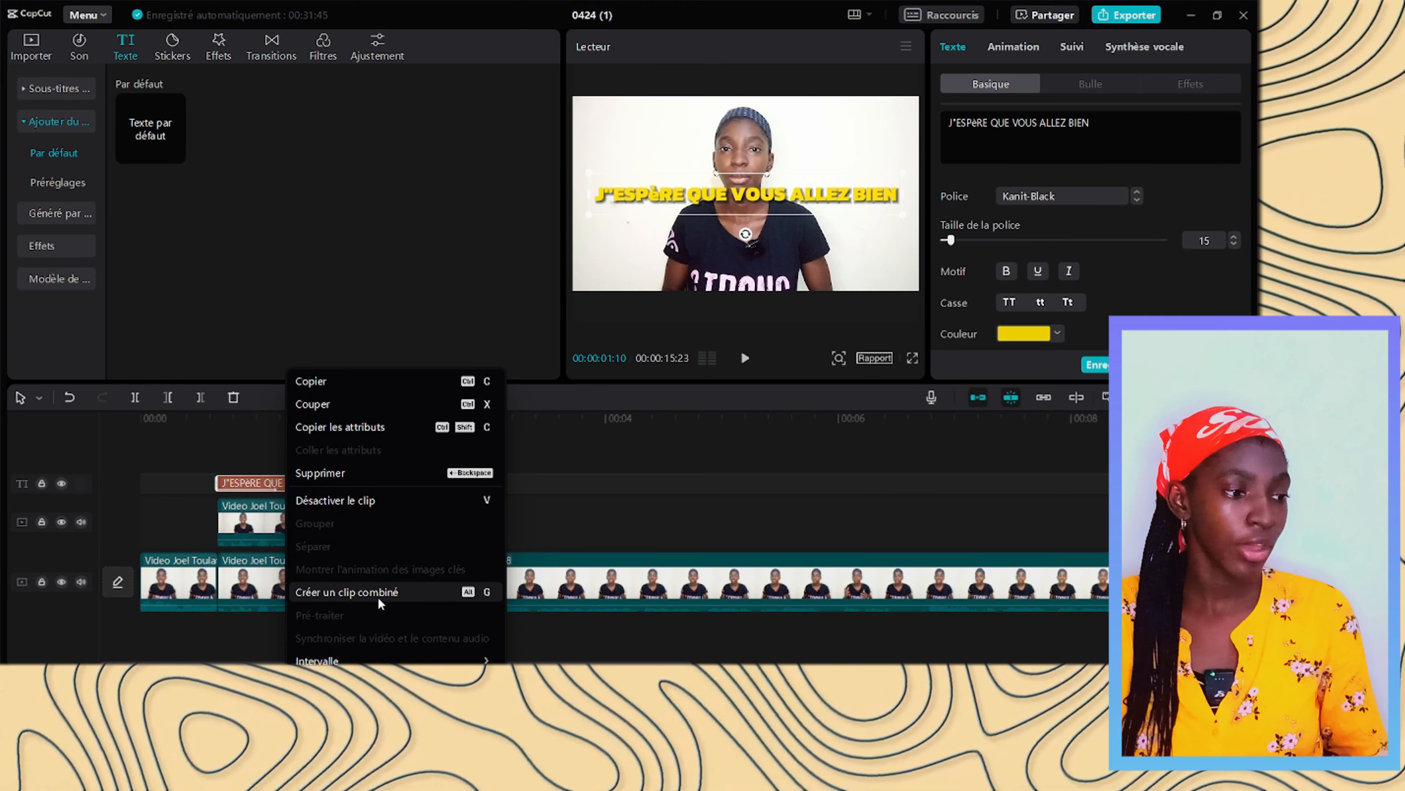
click(462, 600)
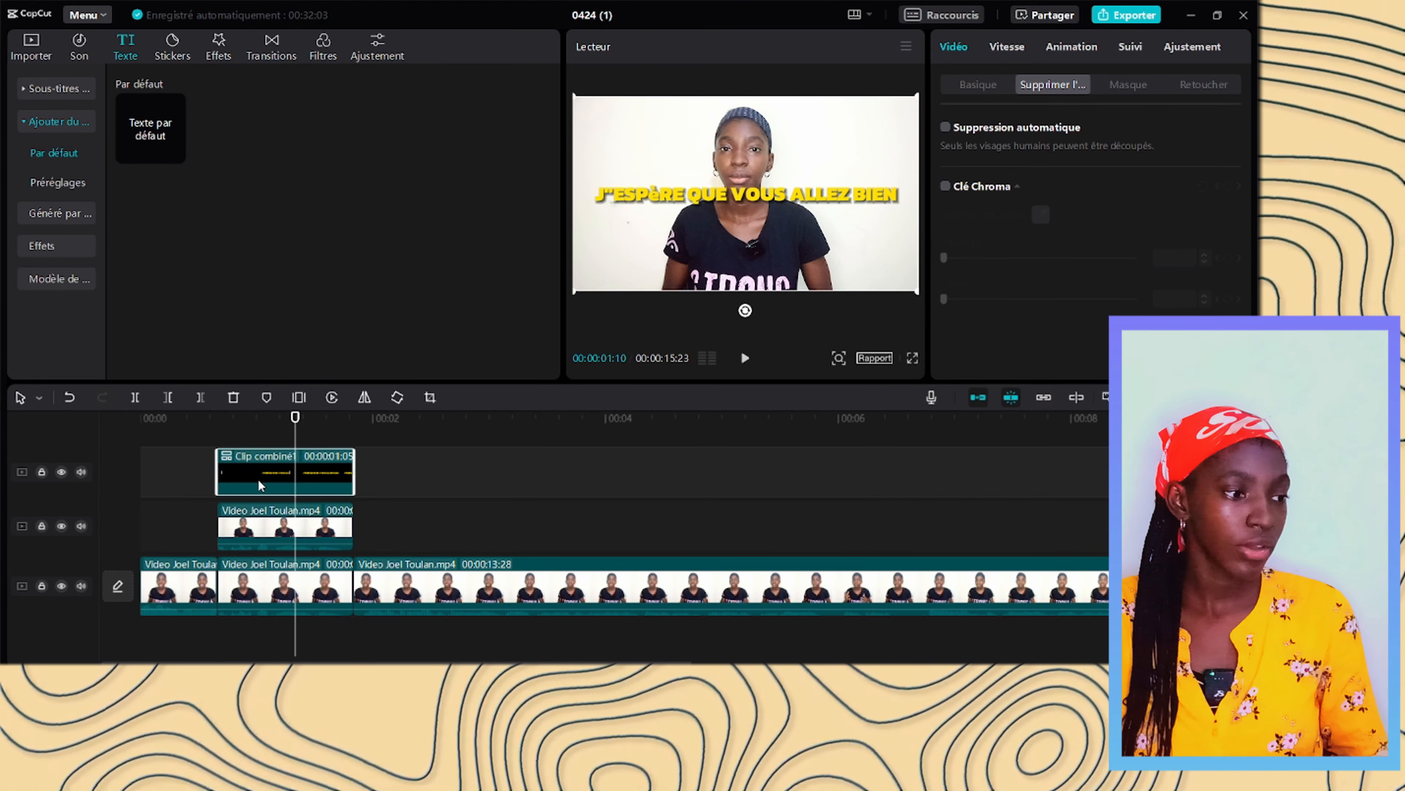
drag(309, 486, 291, 537)
drag(417, 495, 311, 468)
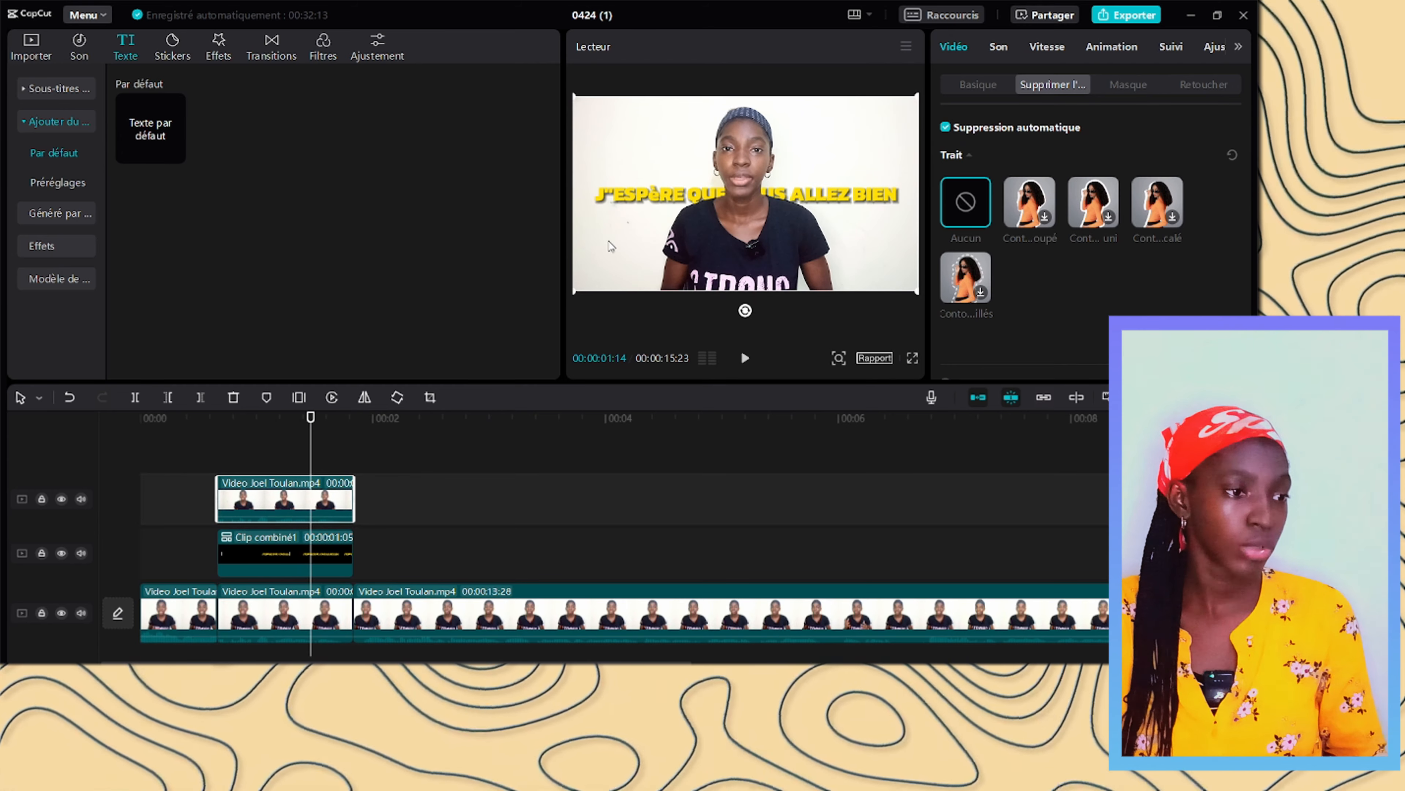
Step: Raise and slightly enlarge the combined text clip behind the person, and set the playhead at 00:00:00:15
click(329, 547)
drag(783, 248, 816, 242)
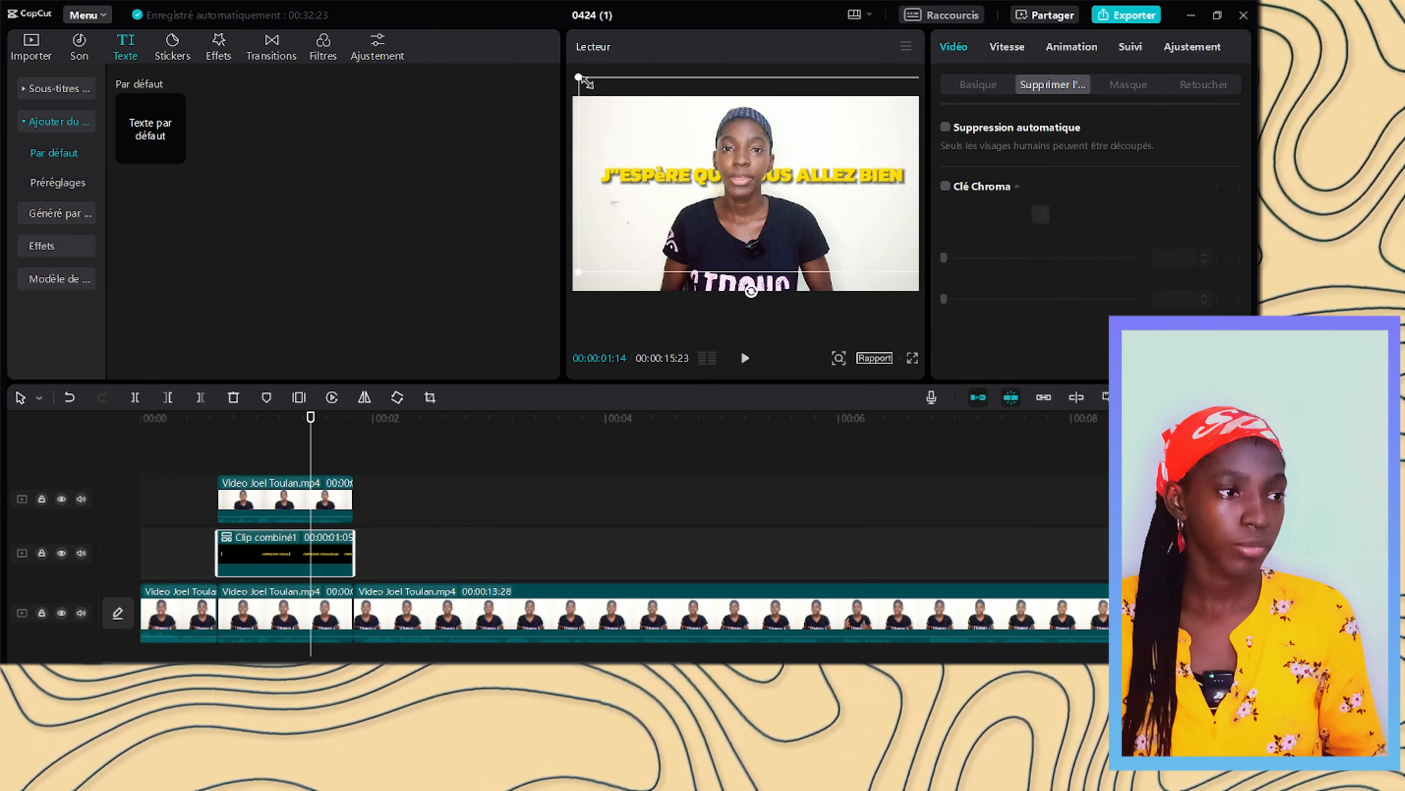
drag(585, 81, 530, 81)
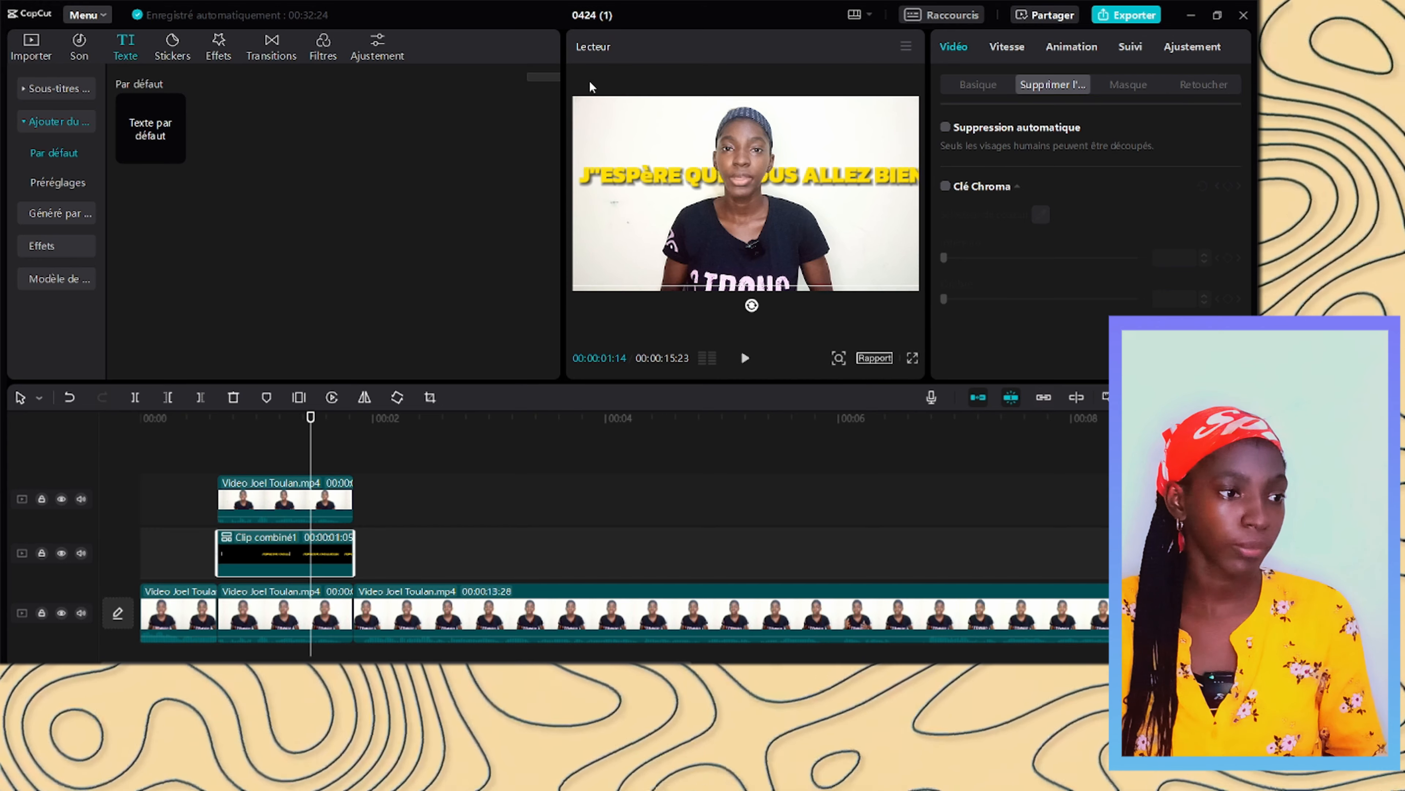
click(977, 87)
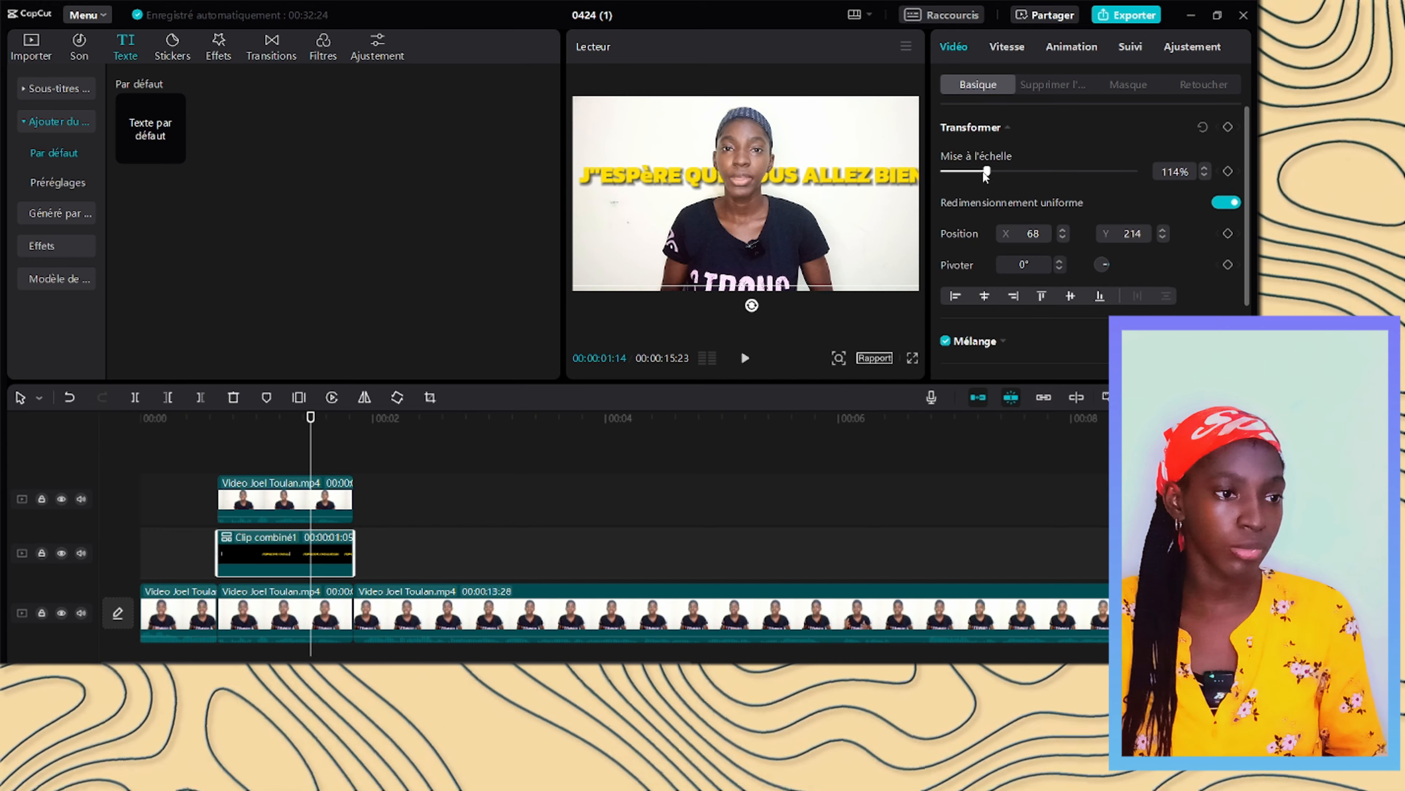
drag(982, 172, 980, 173)
drag(831, 237, 824, 219)
click(200, 478)
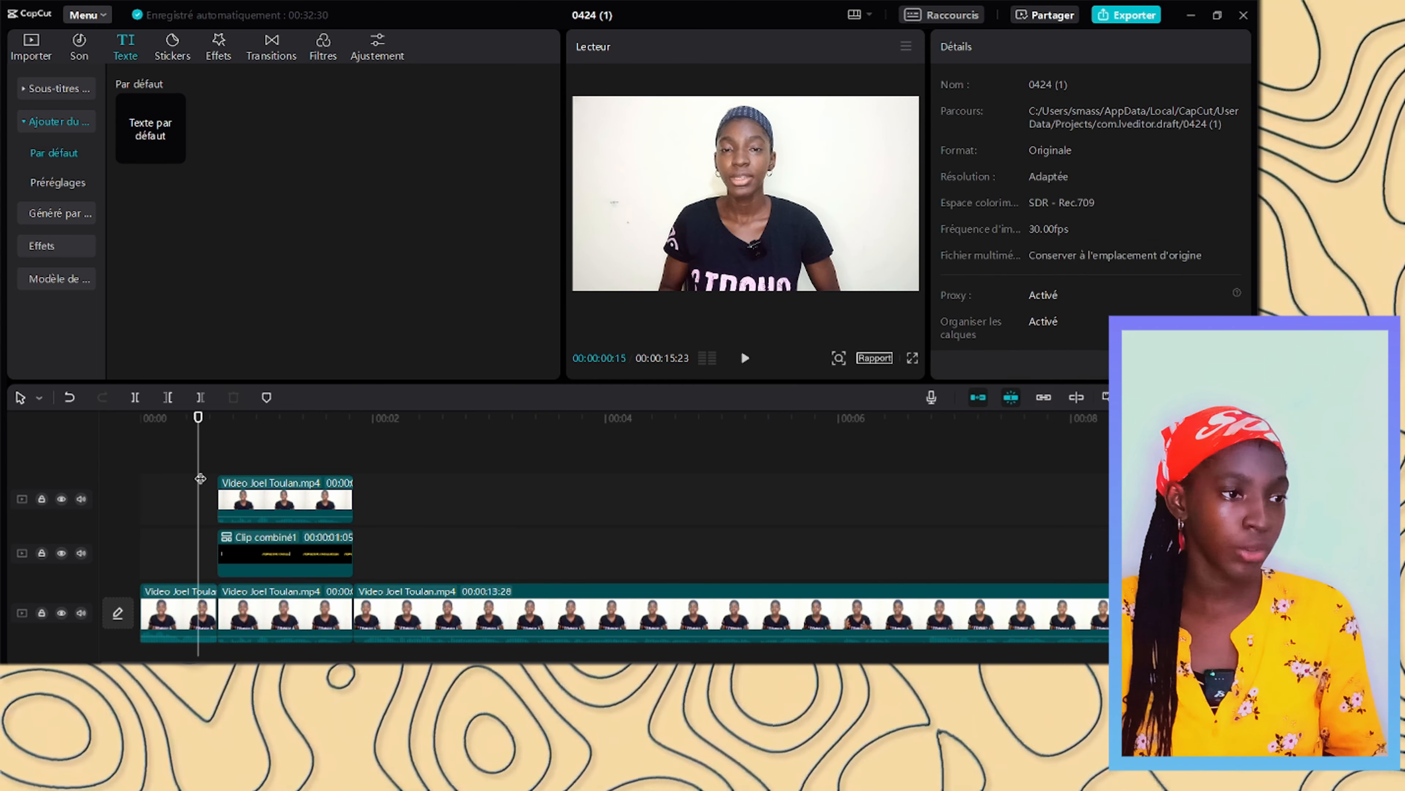
Step: Play back the video to review the text placed behind the person
click(744, 359)
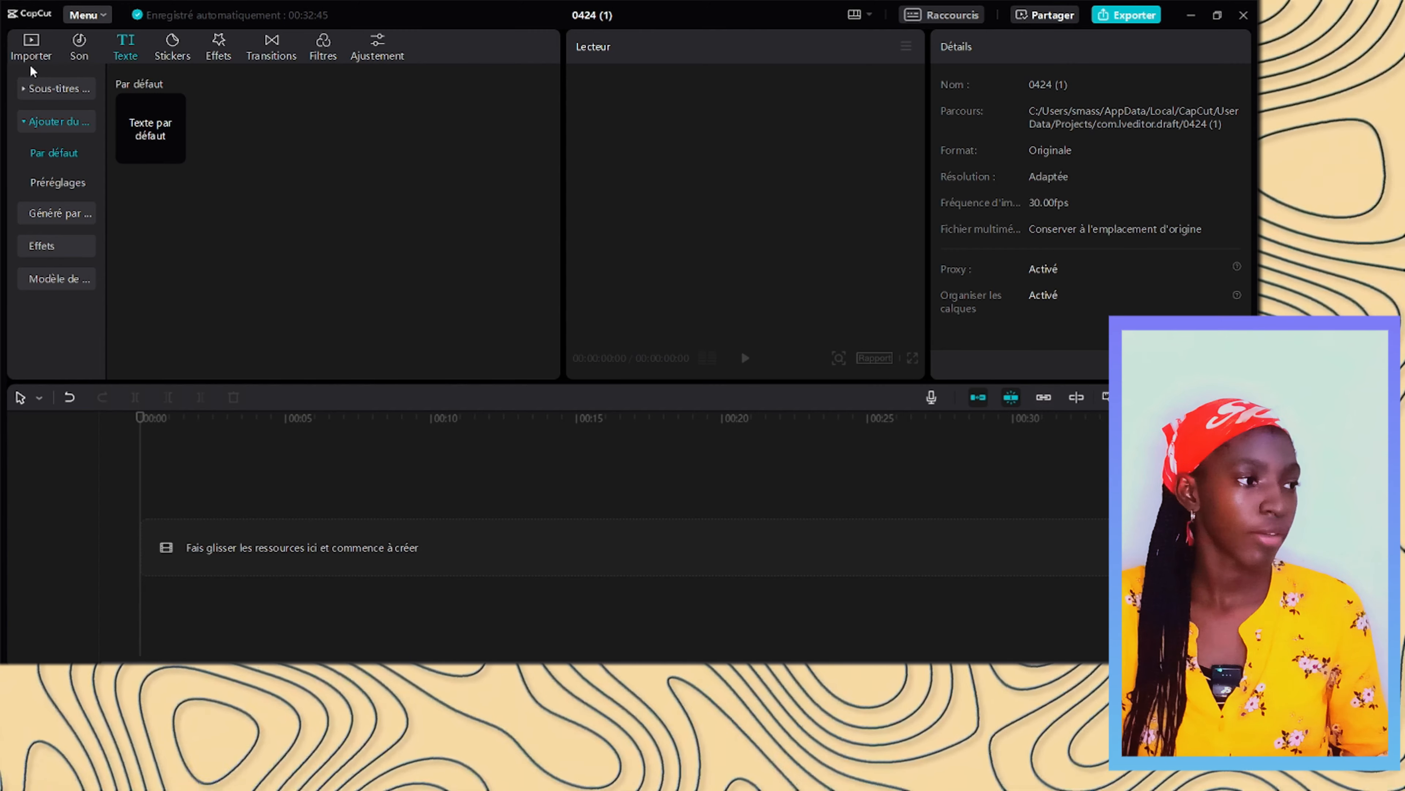
Step: Place the imported video clip at the start of the empty timeline and set the playhead at 00:00:06:29
click(31, 45)
drag(166, 191, 143, 540)
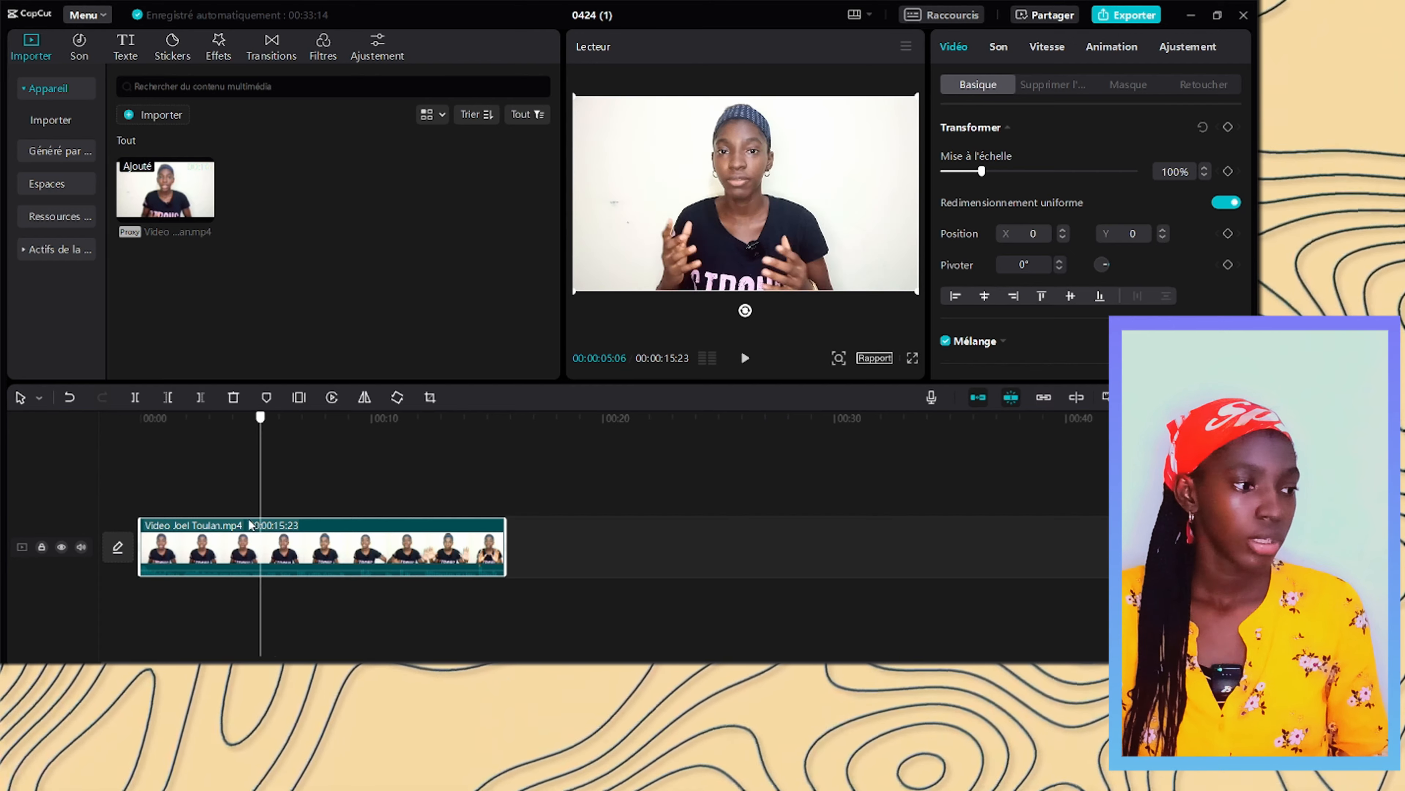
click(194, 496)
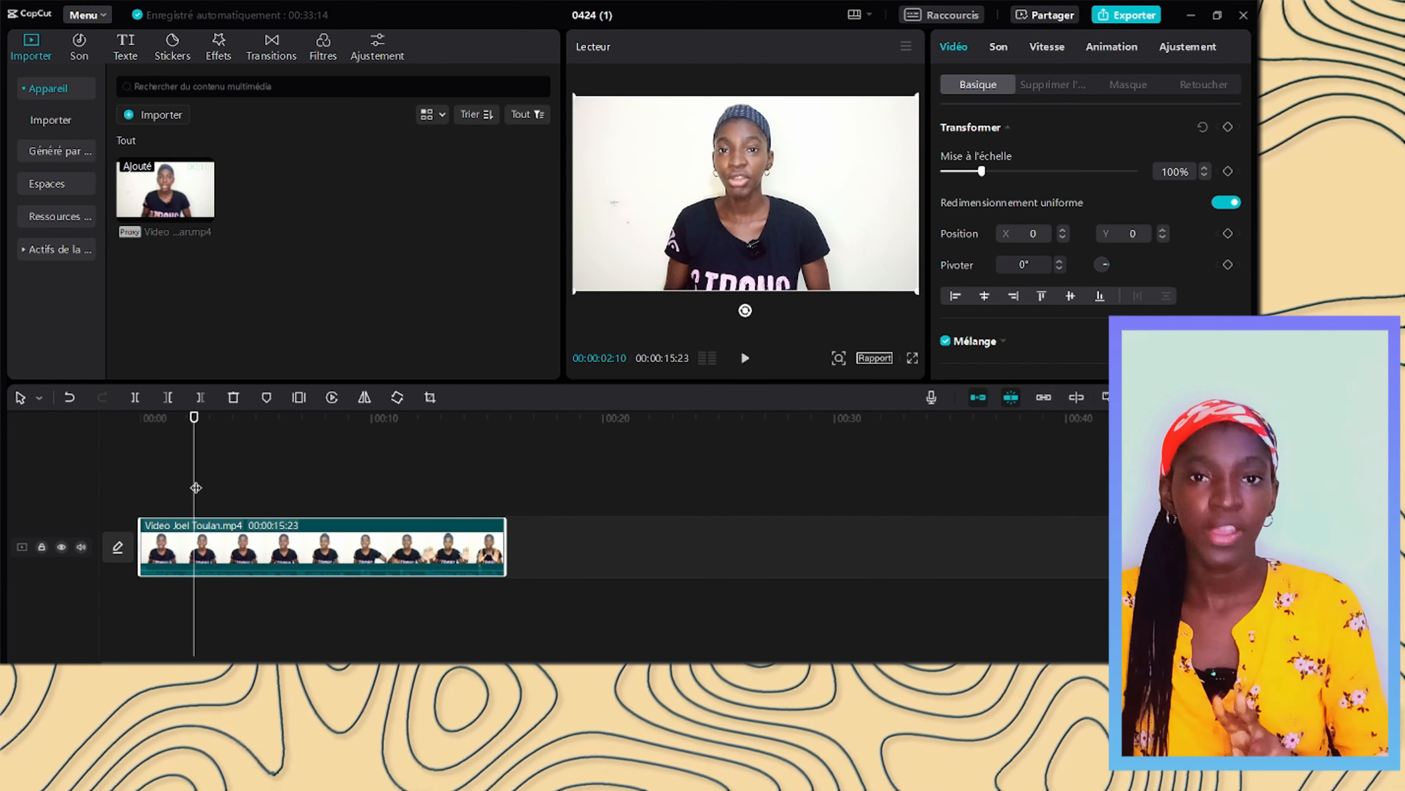
click(374, 481)
drag(373, 481, 300, 492)
Step: Try basic adjustments on the video clip, with saturation at 8 and exposure at 4, and test the contrast
click(1190, 47)
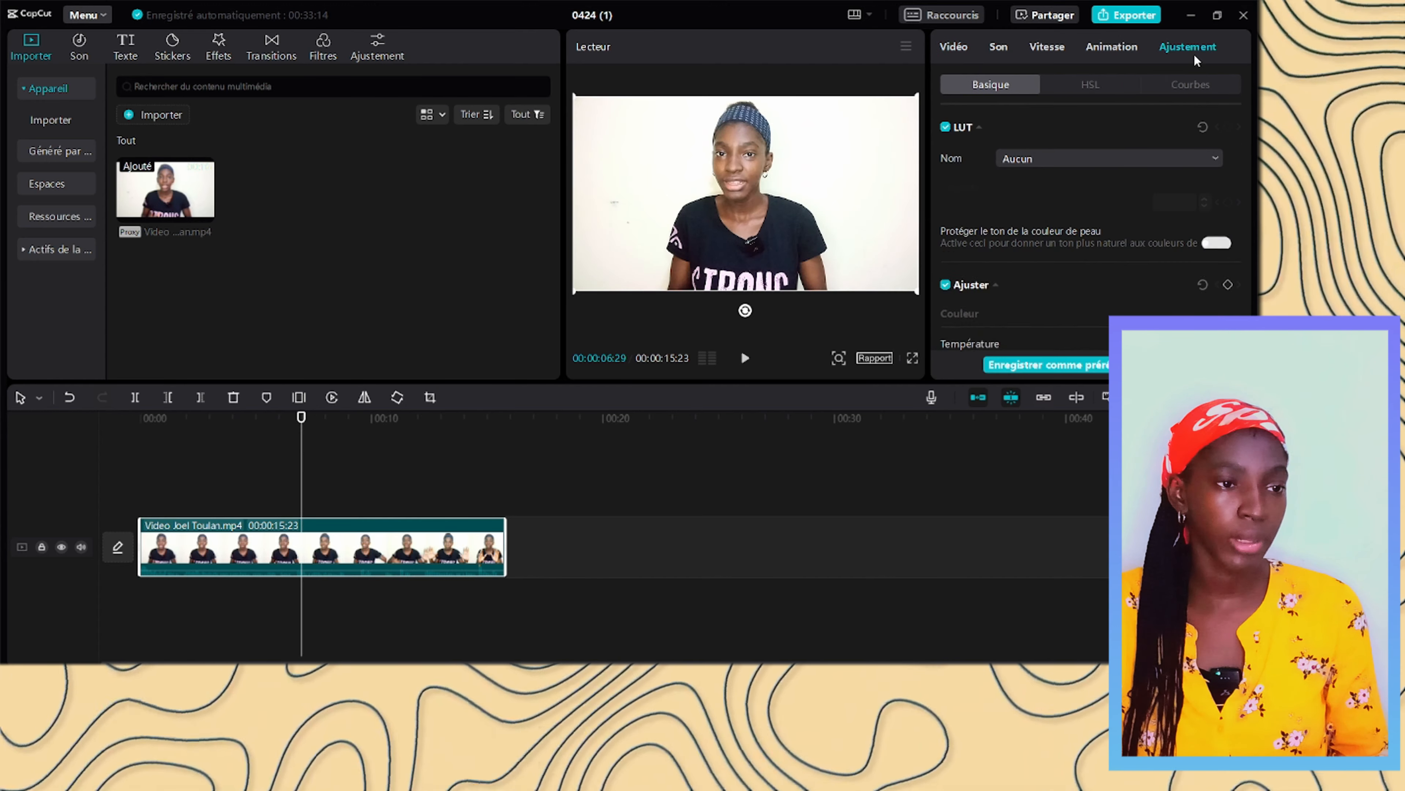
scroll(1047, 244, down, 5)
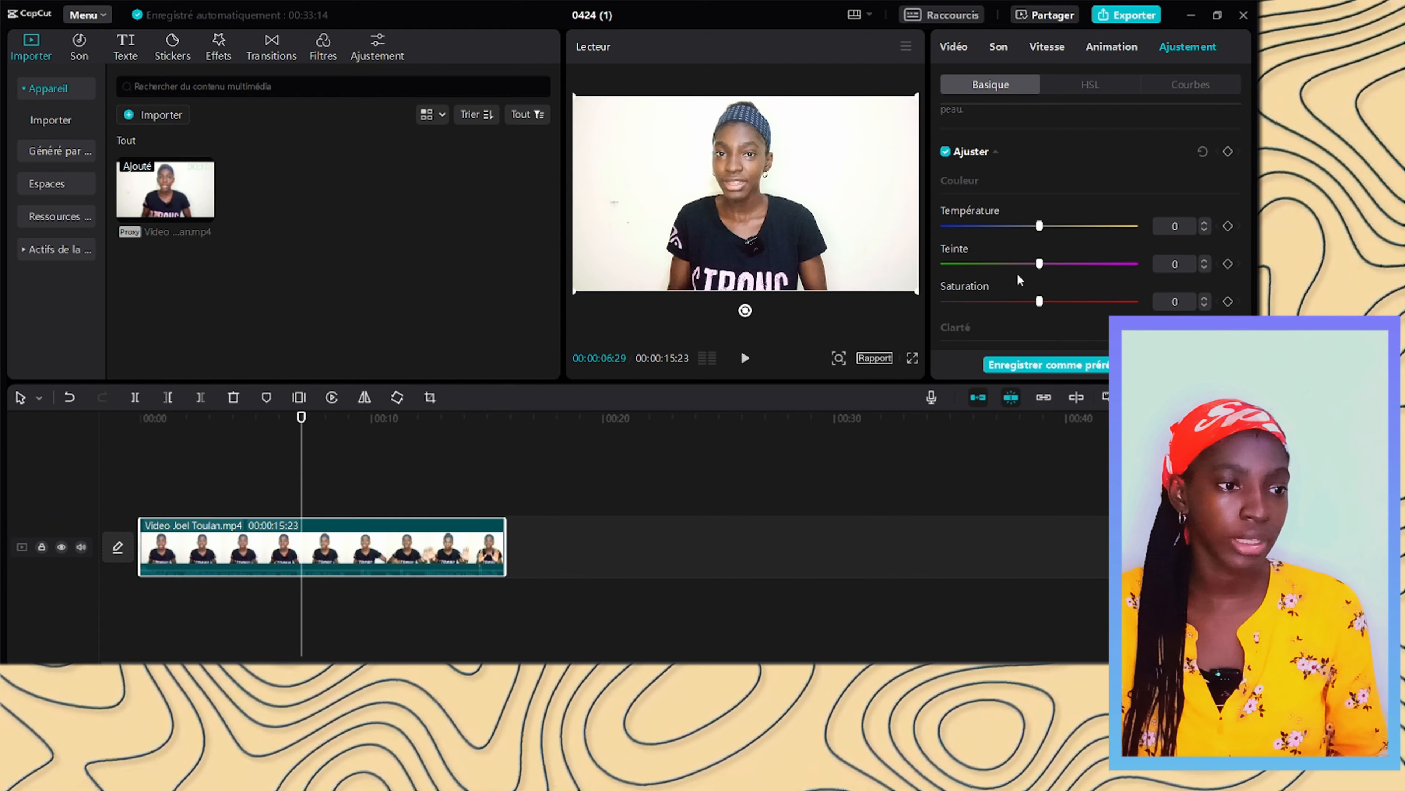
scroll(1057, 296, down, 2)
scroll(1055, 289, down, 2)
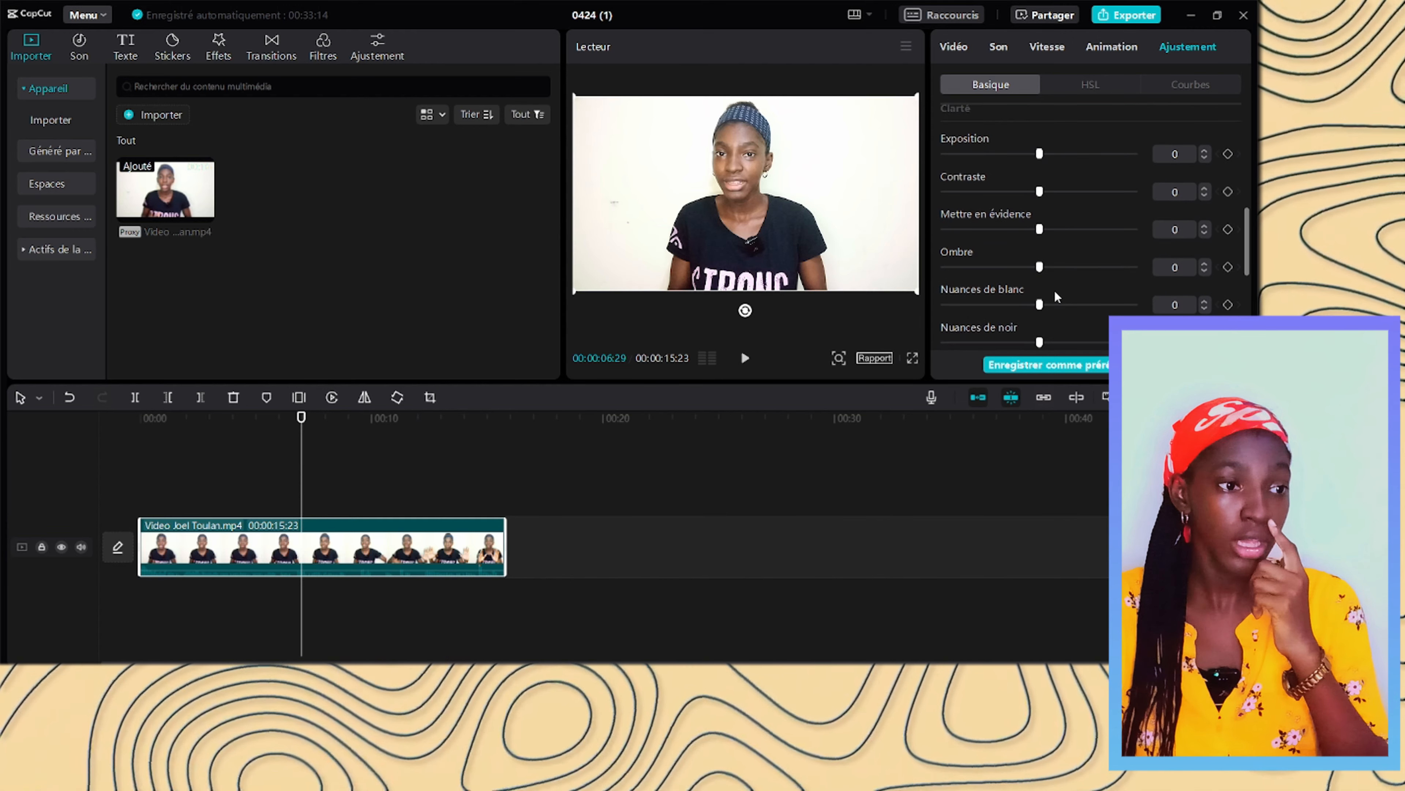
scroll(1047, 287, up, 3)
scroll(1047, 287, up, 2)
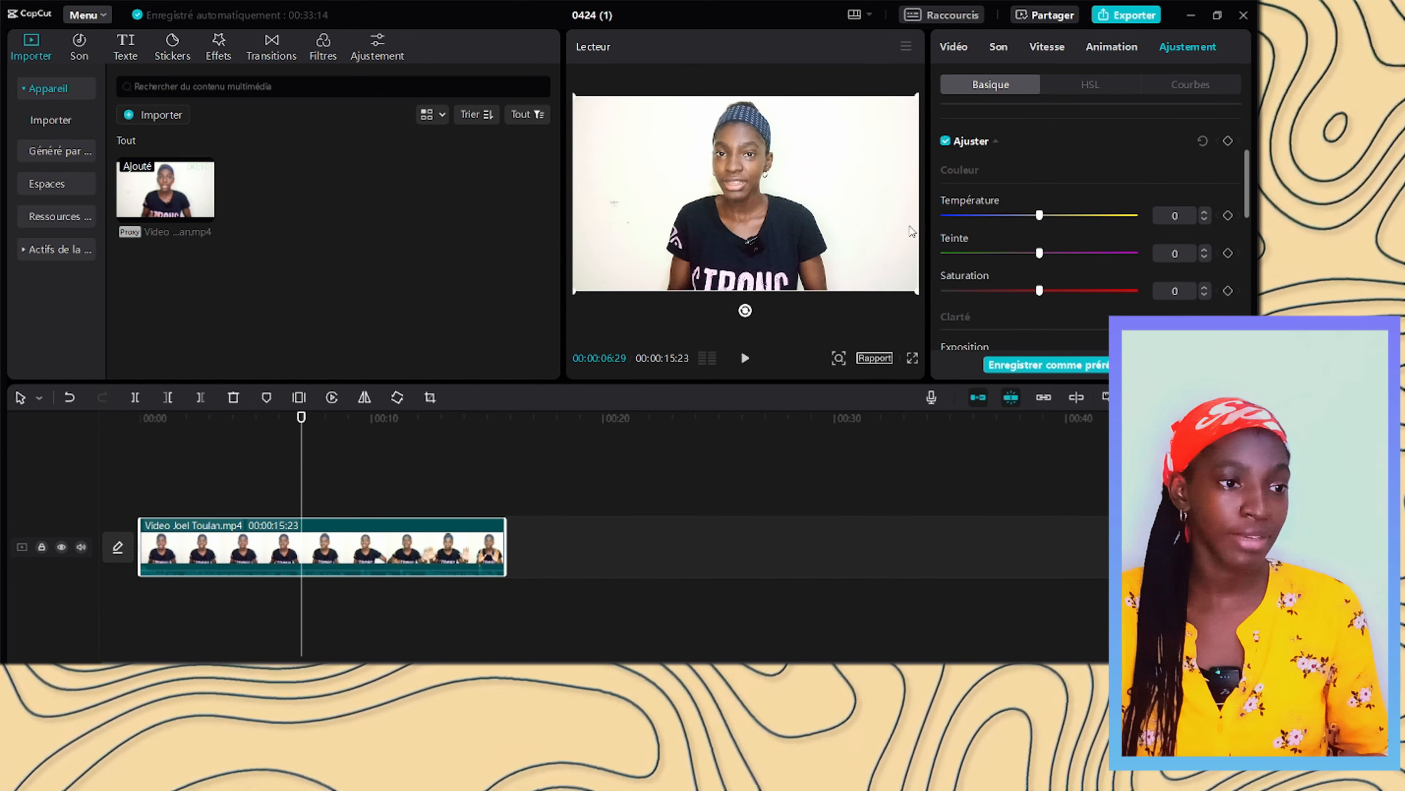
drag(1038, 217, 1049, 293)
scroll(1030, 283, down, 4)
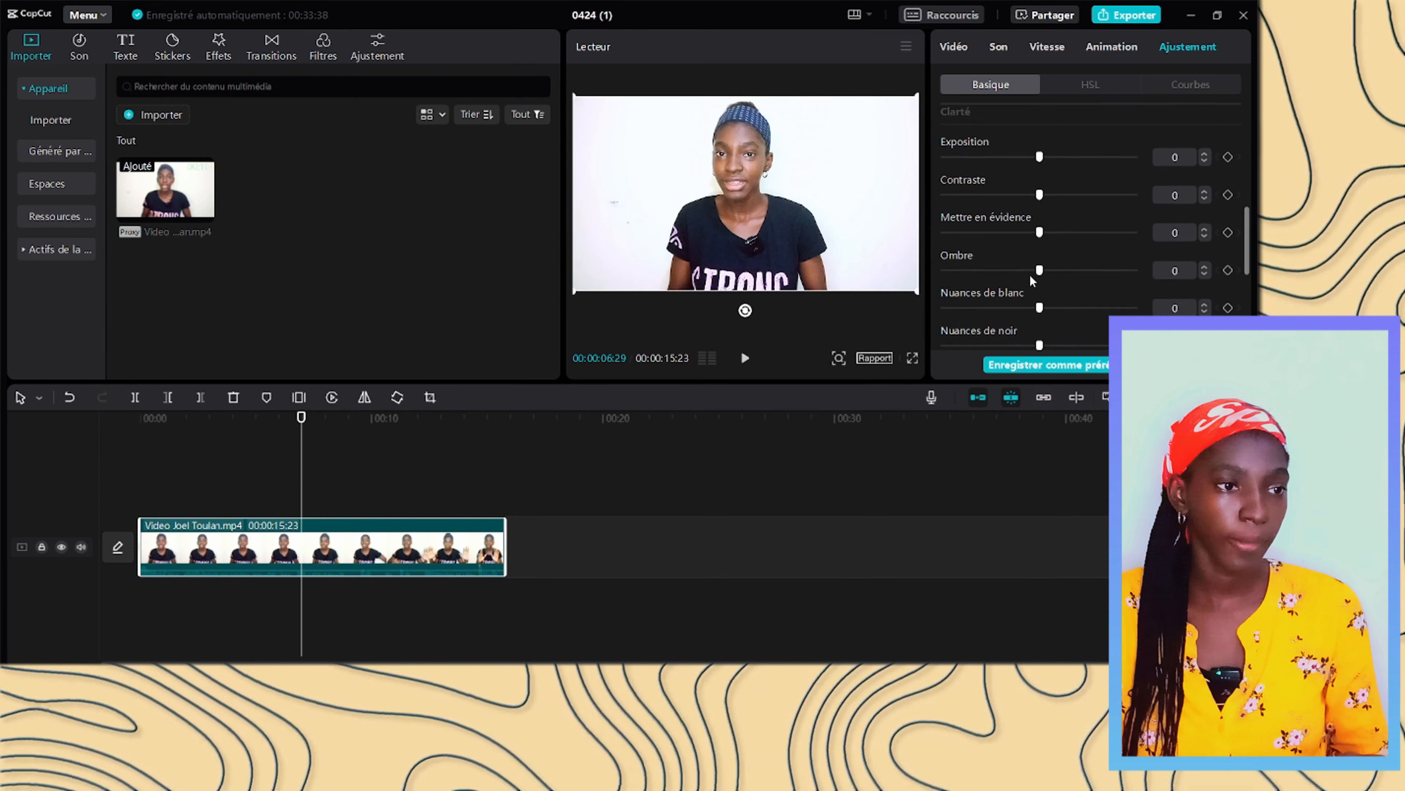
scroll(1043, 232, up, 1)
drag(1042, 215, 1037, 260)
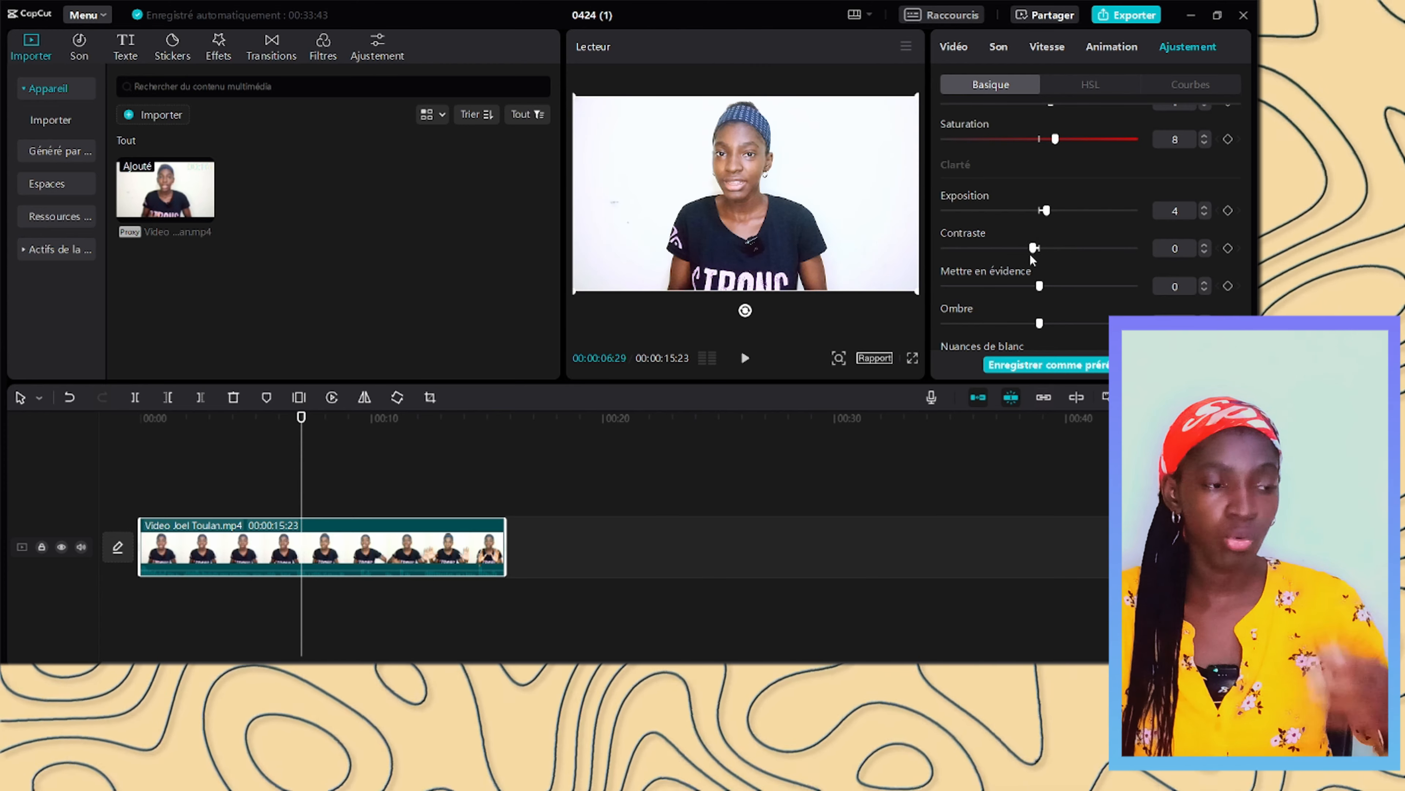
mouse_move(1032, 248)
mouse_down()
mouse_move(1010, 249)
mouse_move(1049, 258)
mouse_move(1016, 261)
mouse_move(1038, 270)
mouse_up()
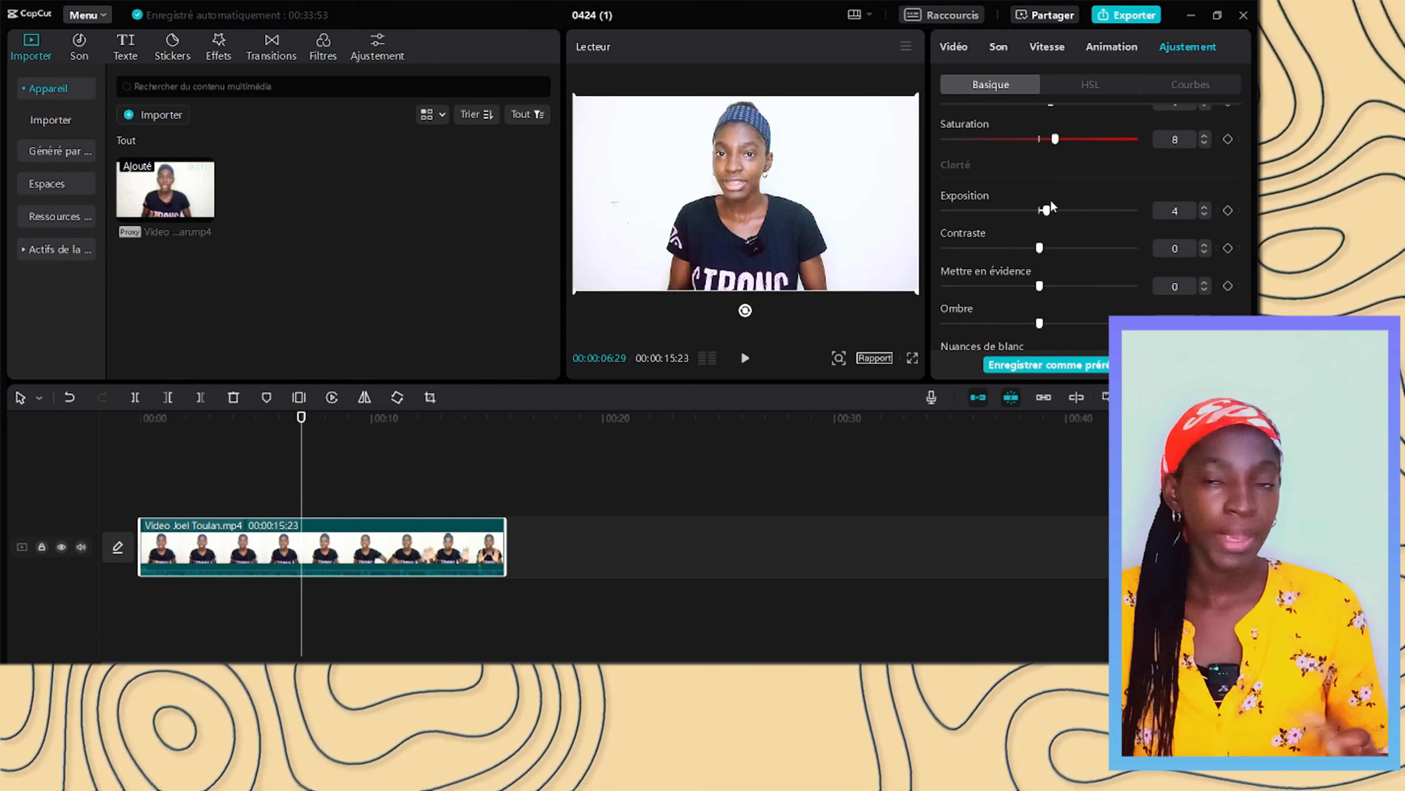
Step: Return the clip's saturation and exposure to 0 and try a temperature of -6
drag(1042, 210, 1052, 161)
scroll(1043, 216, up, 2)
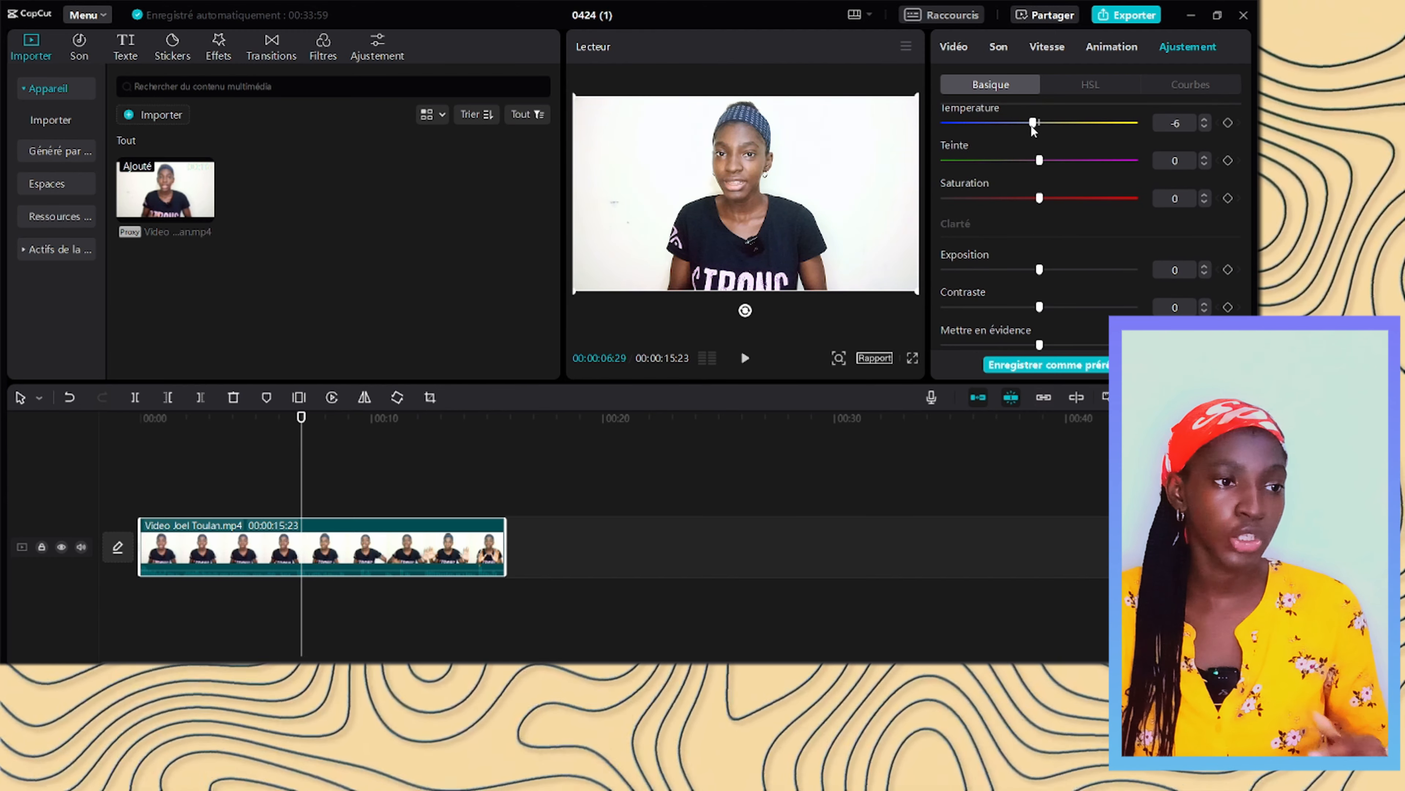
scroll(1033, 155, up, 4)
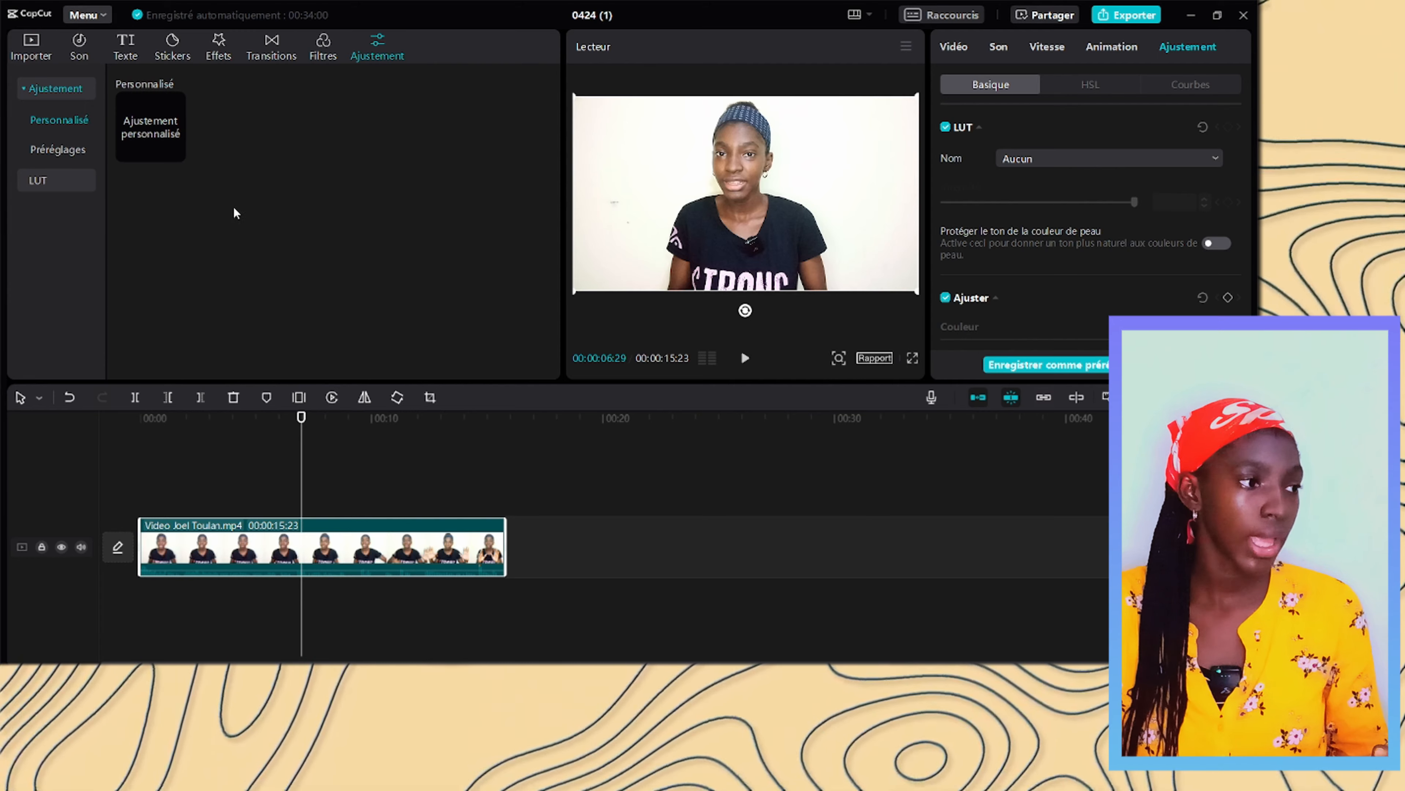
Step: Add the DJI_Phantom4_DLOG2Rec709.cube LUT as an adjustment layer over the whole clip and compare the image with and without it
click(40, 180)
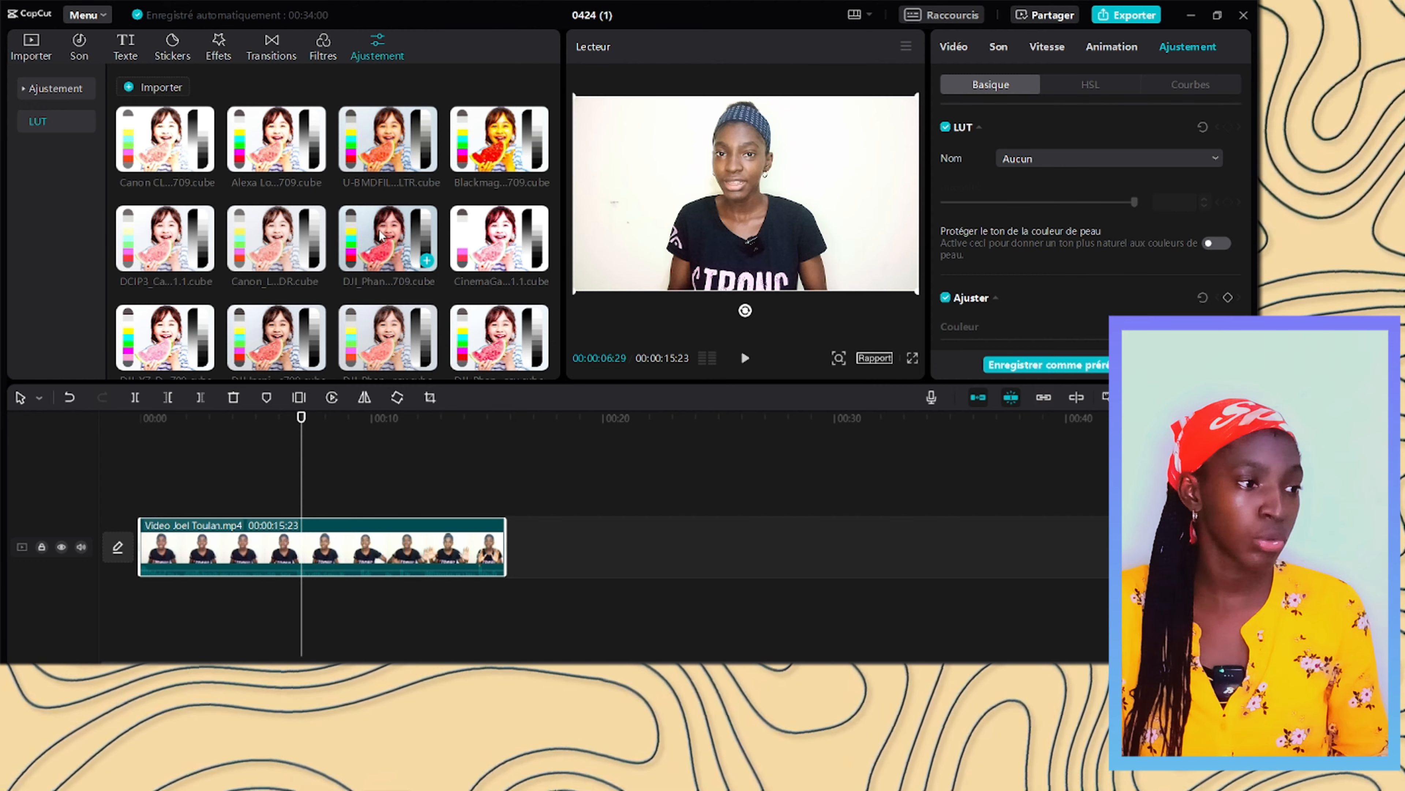
drag(380, 235, 505, 501)
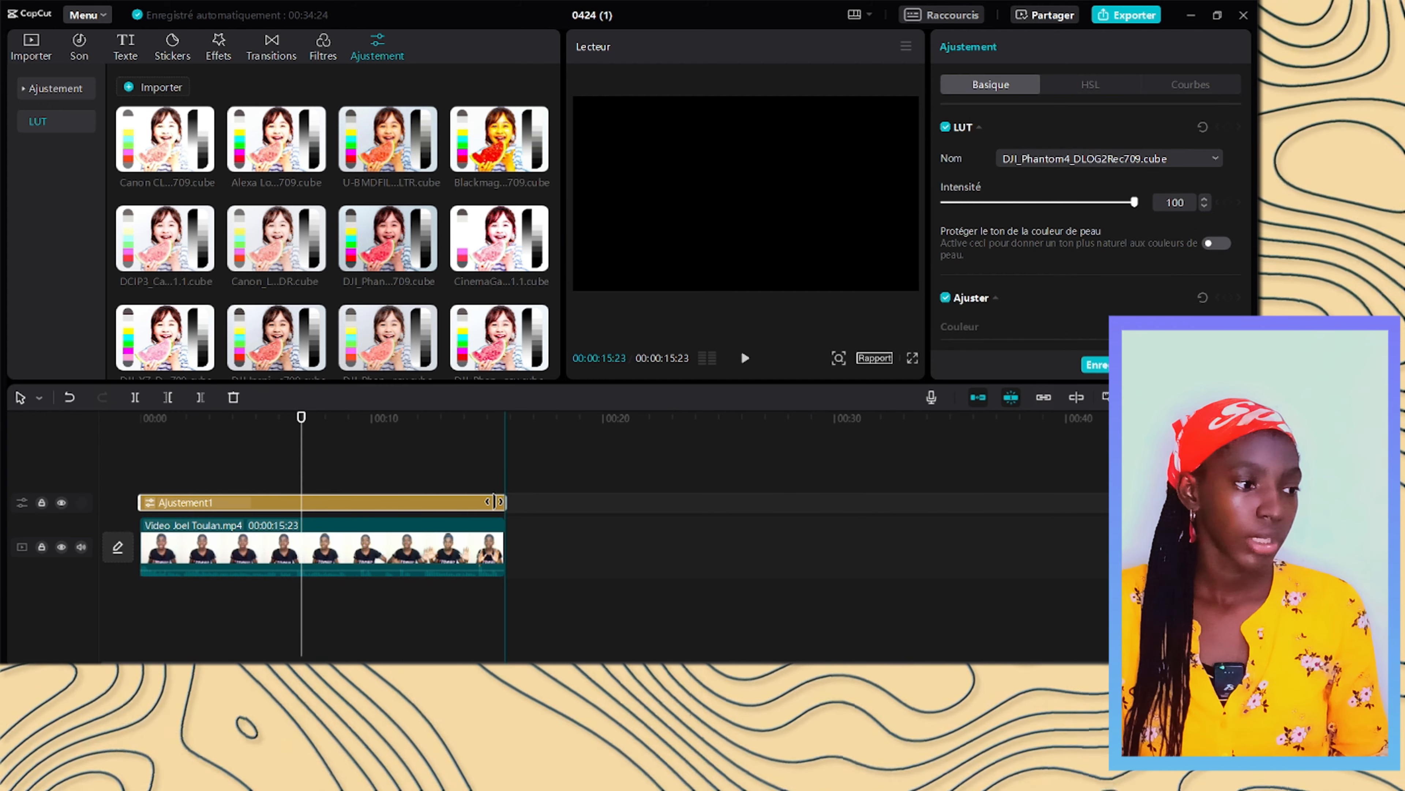
drag(310, 465, 370, 487)
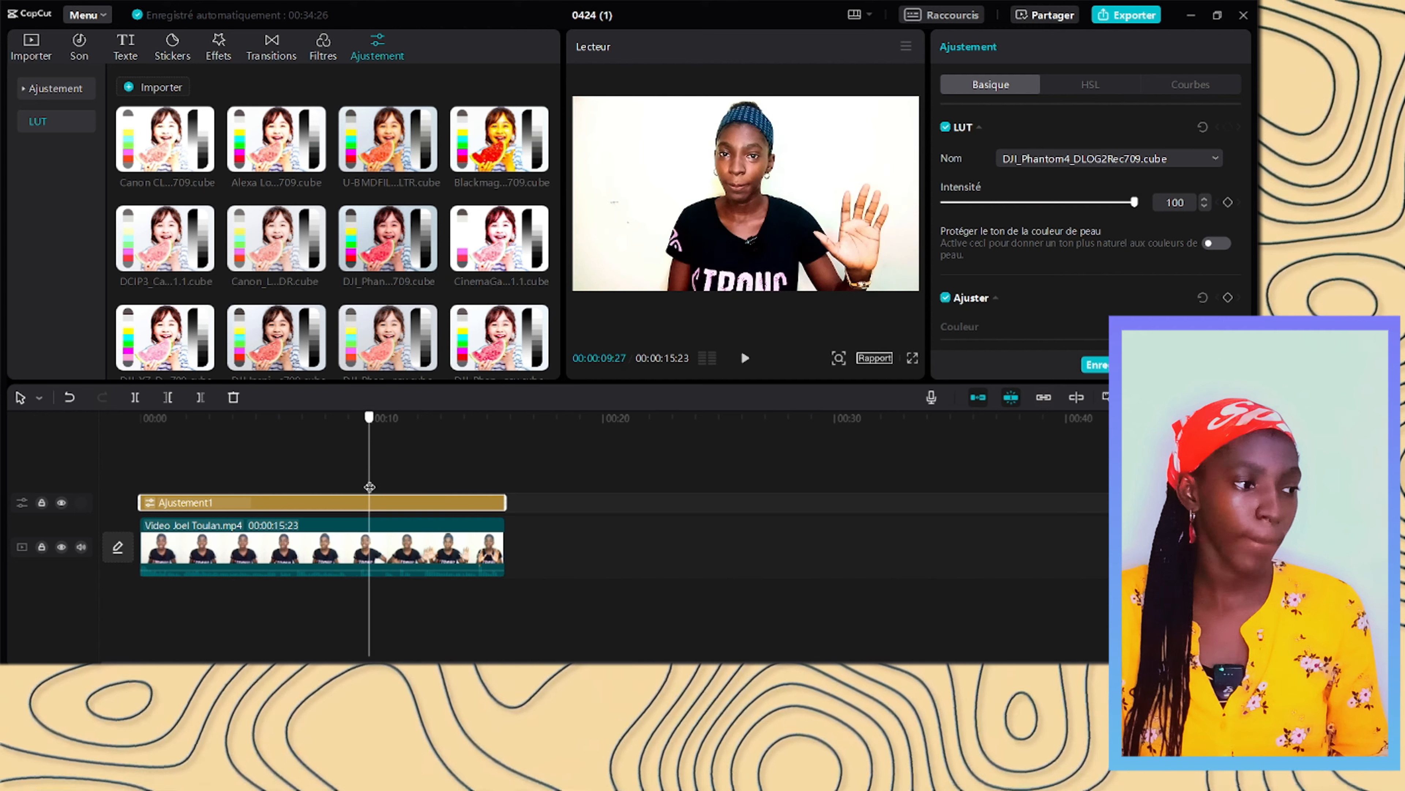
click(61, 503)
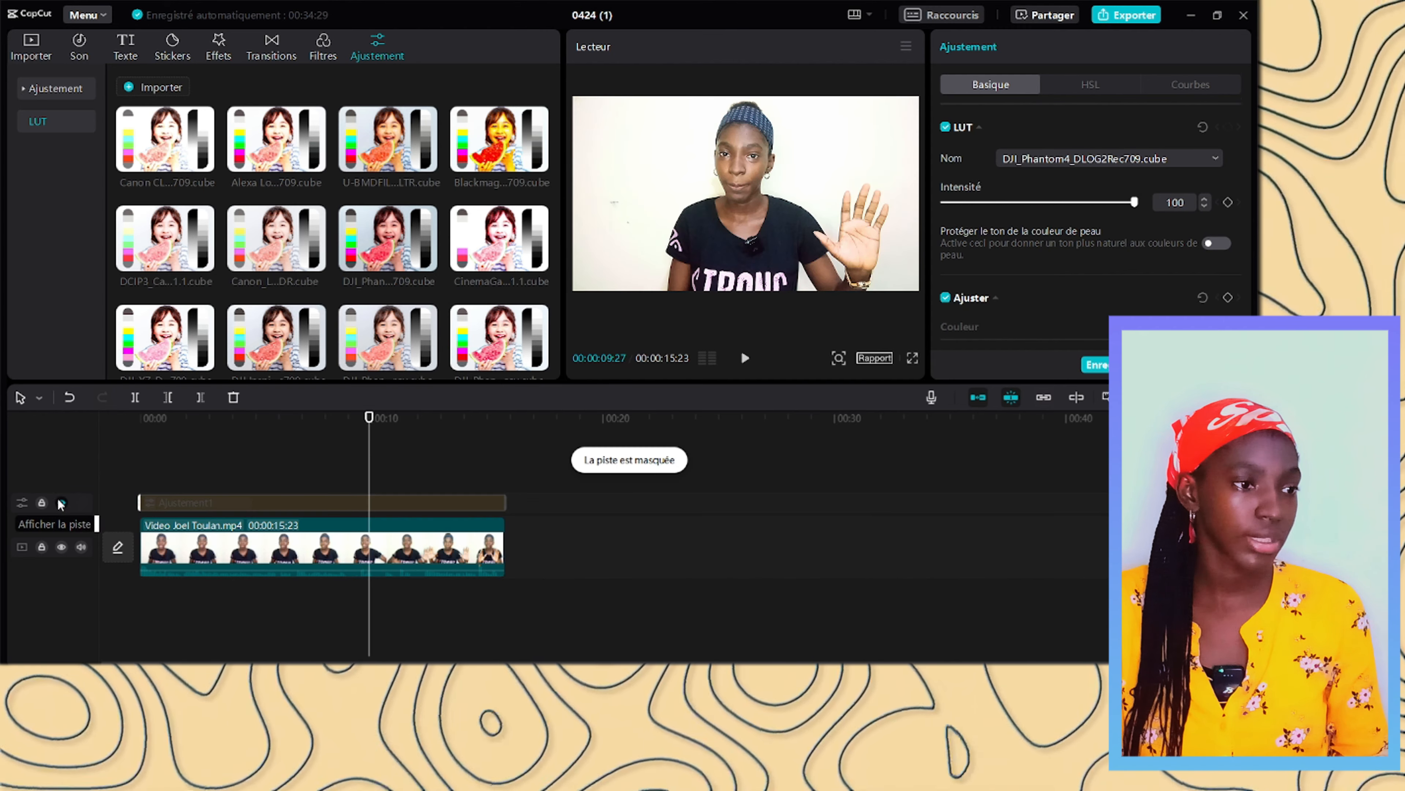
click(60, 502)
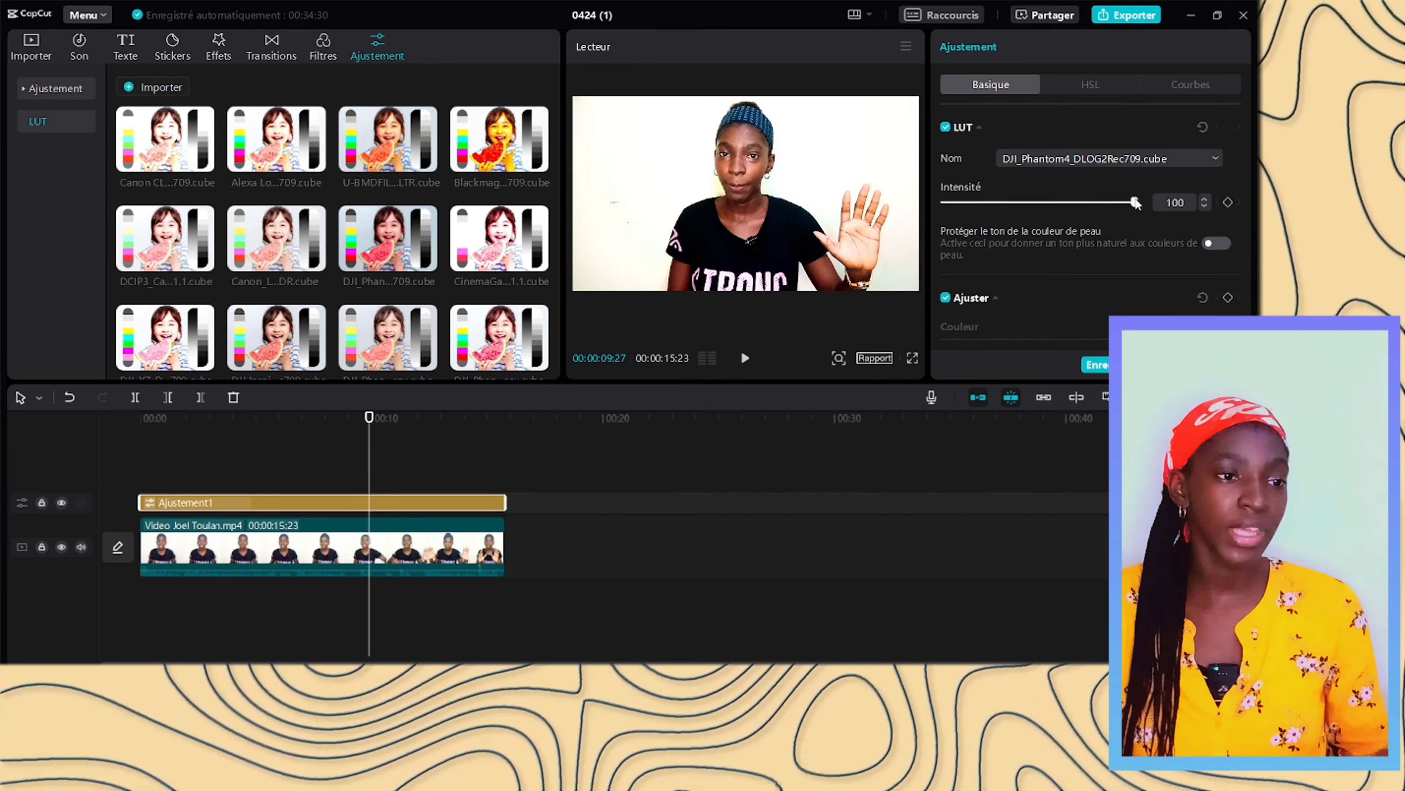
Step: Try different LUT intensities and a temperature of -11 on the first adjustment layer
drag(999, 209, 1030, 211)
scroll(1028, 222, down, 5)
scroll(1032, 225, up, 6)
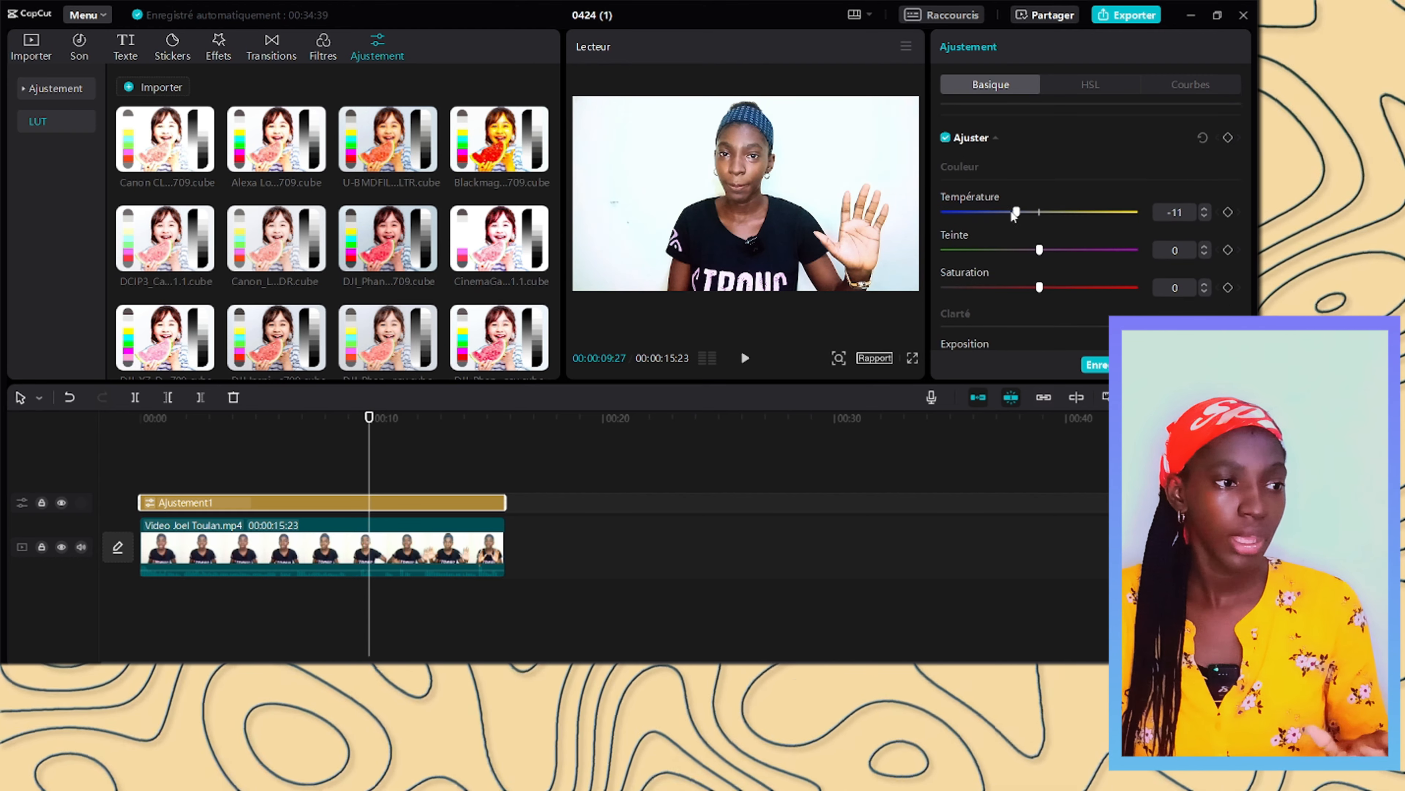
click(1031, 220)
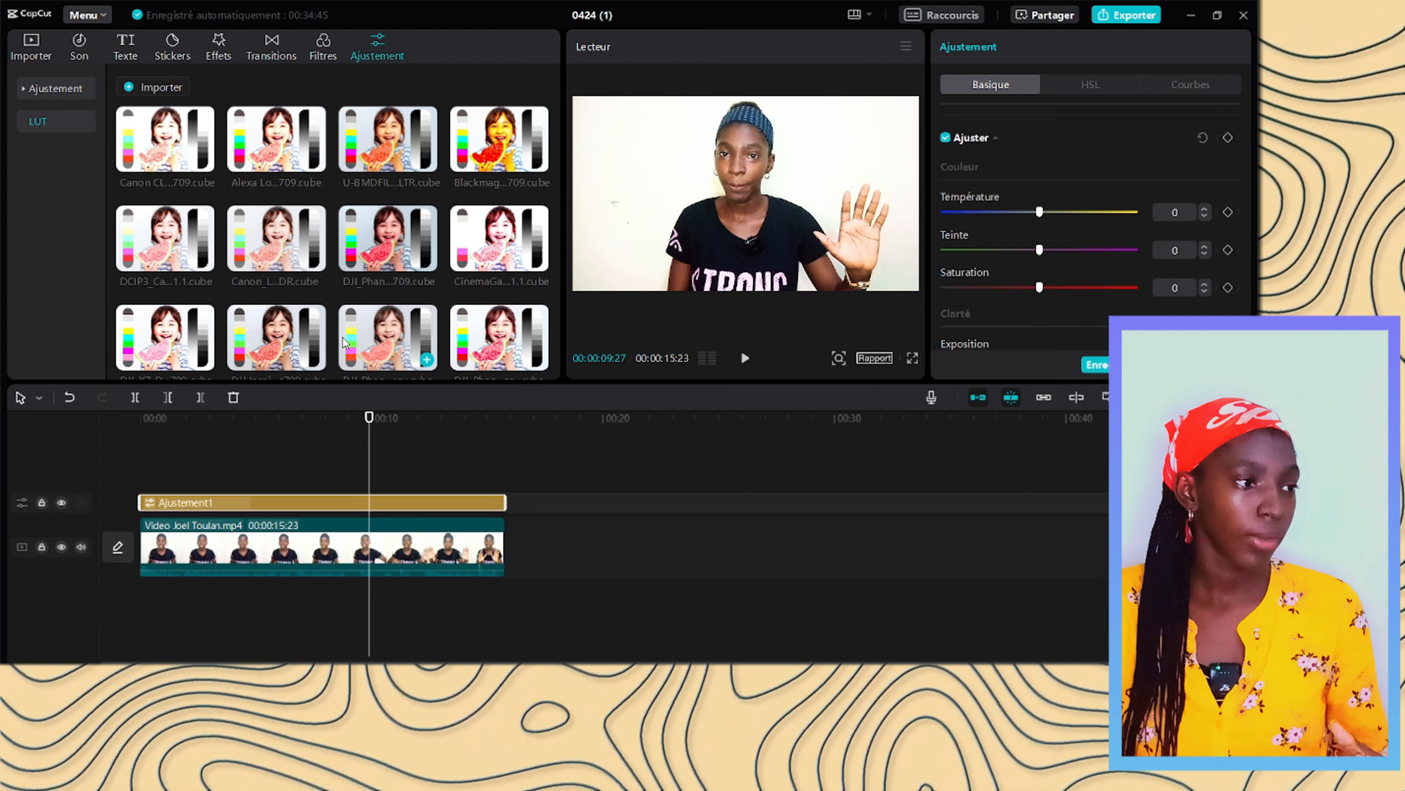
Step: Add the DJI_Phantom3_DLOG2sRGB_Improv.cube LUT as a second adjustment layer and extend it over the whole clip
drag(365, 319, 158, 481)
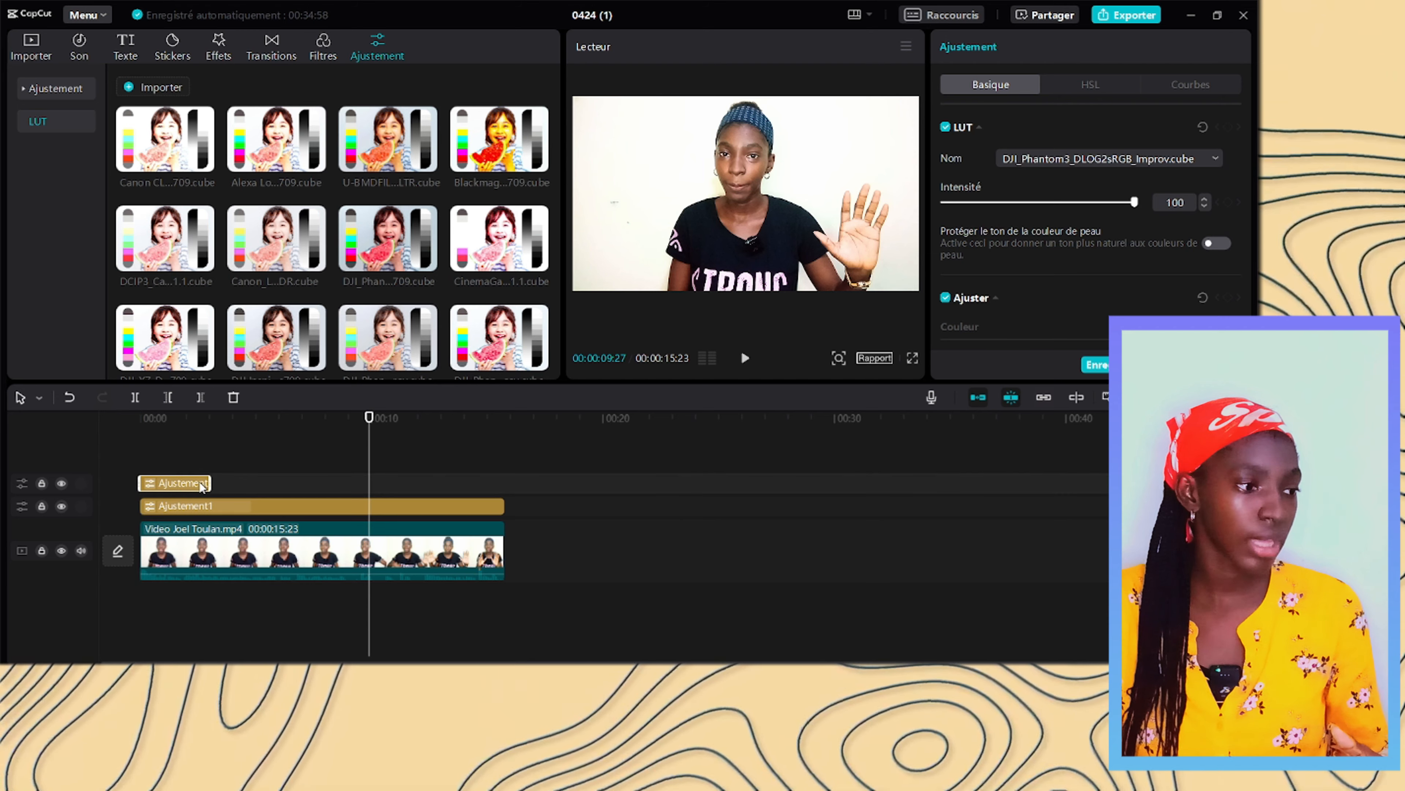
drag(210, 482, 504, 482)
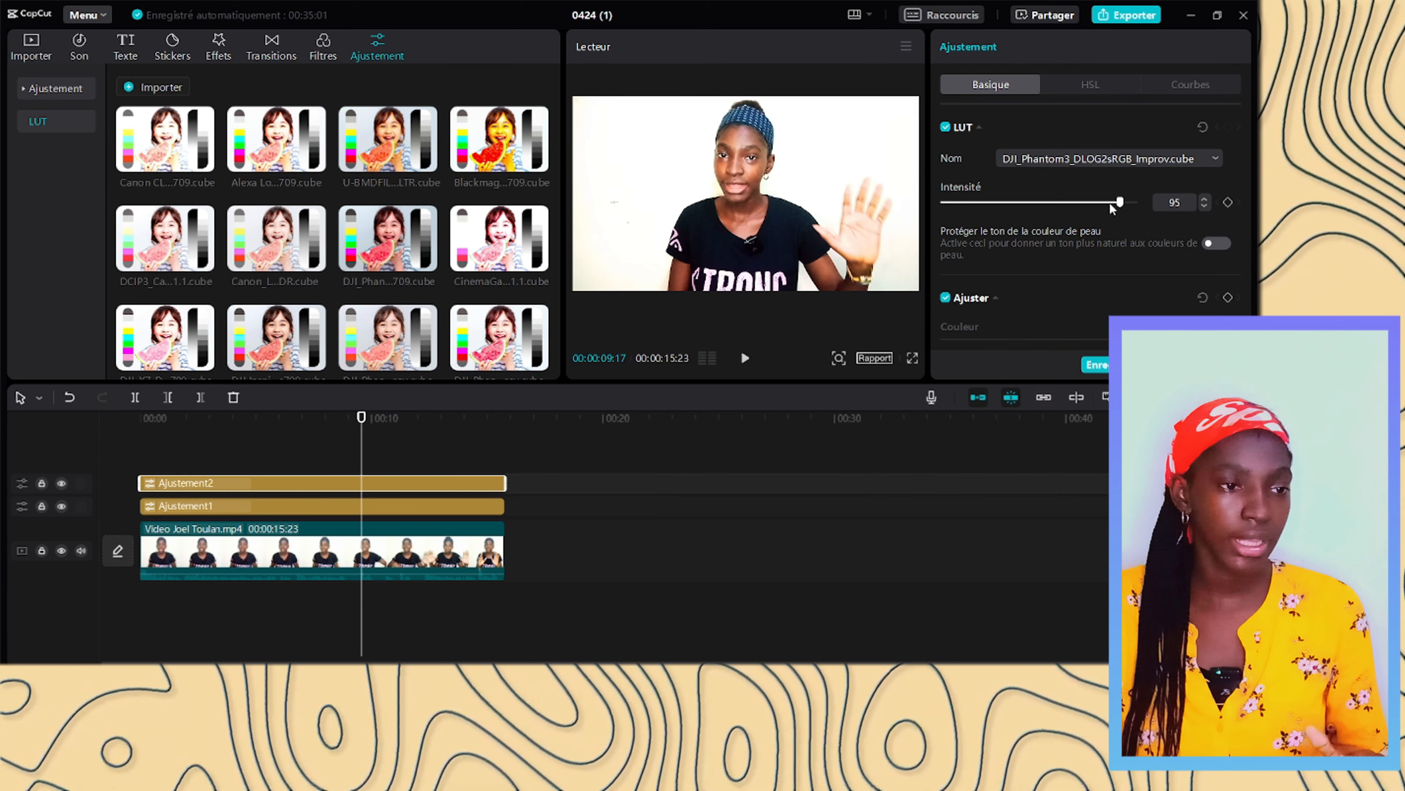
Step: Adjust the LUT intensity of the second adjustment layer, trying values such as 41 and 86
drag(1057, 212, 1092, 207)
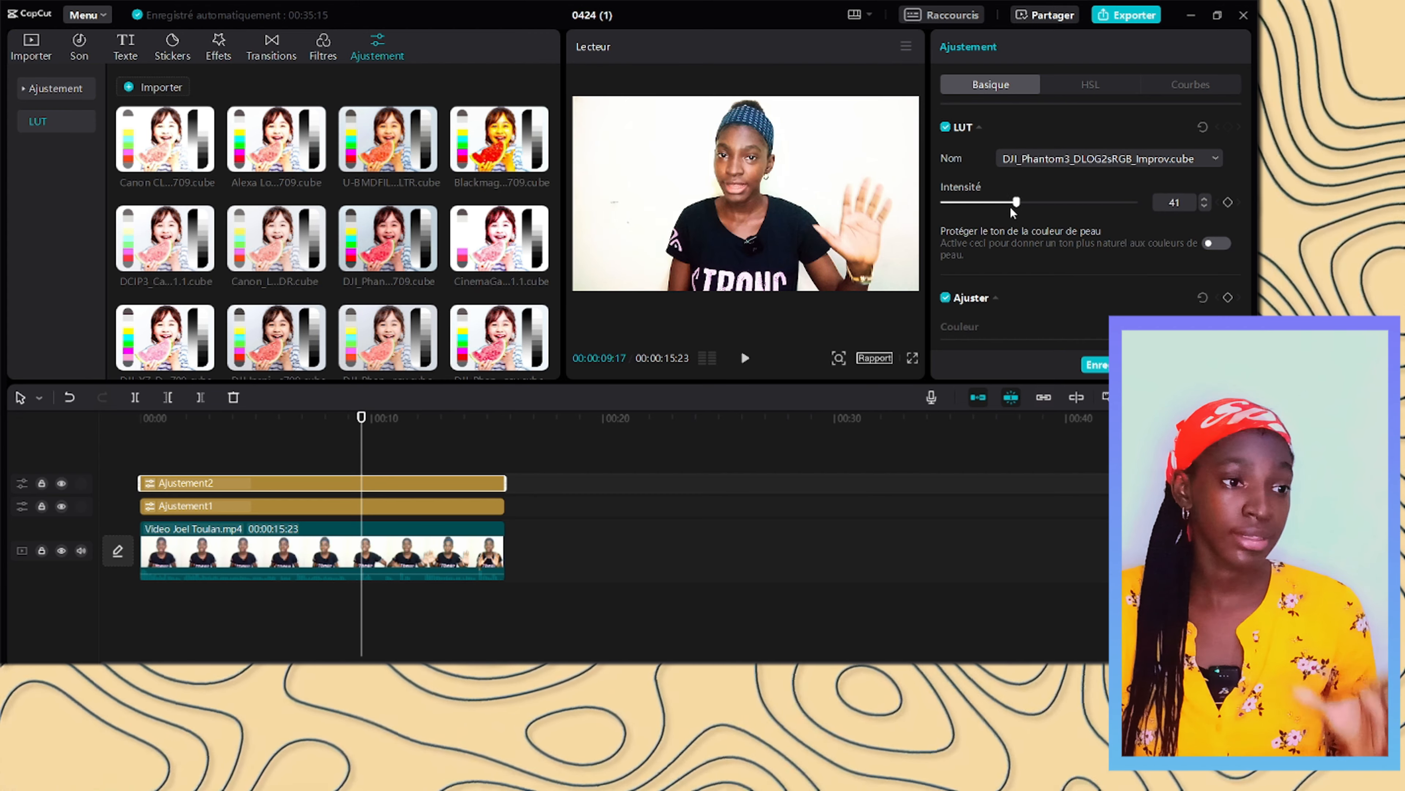
drag(1003, 209, 1100, 206)
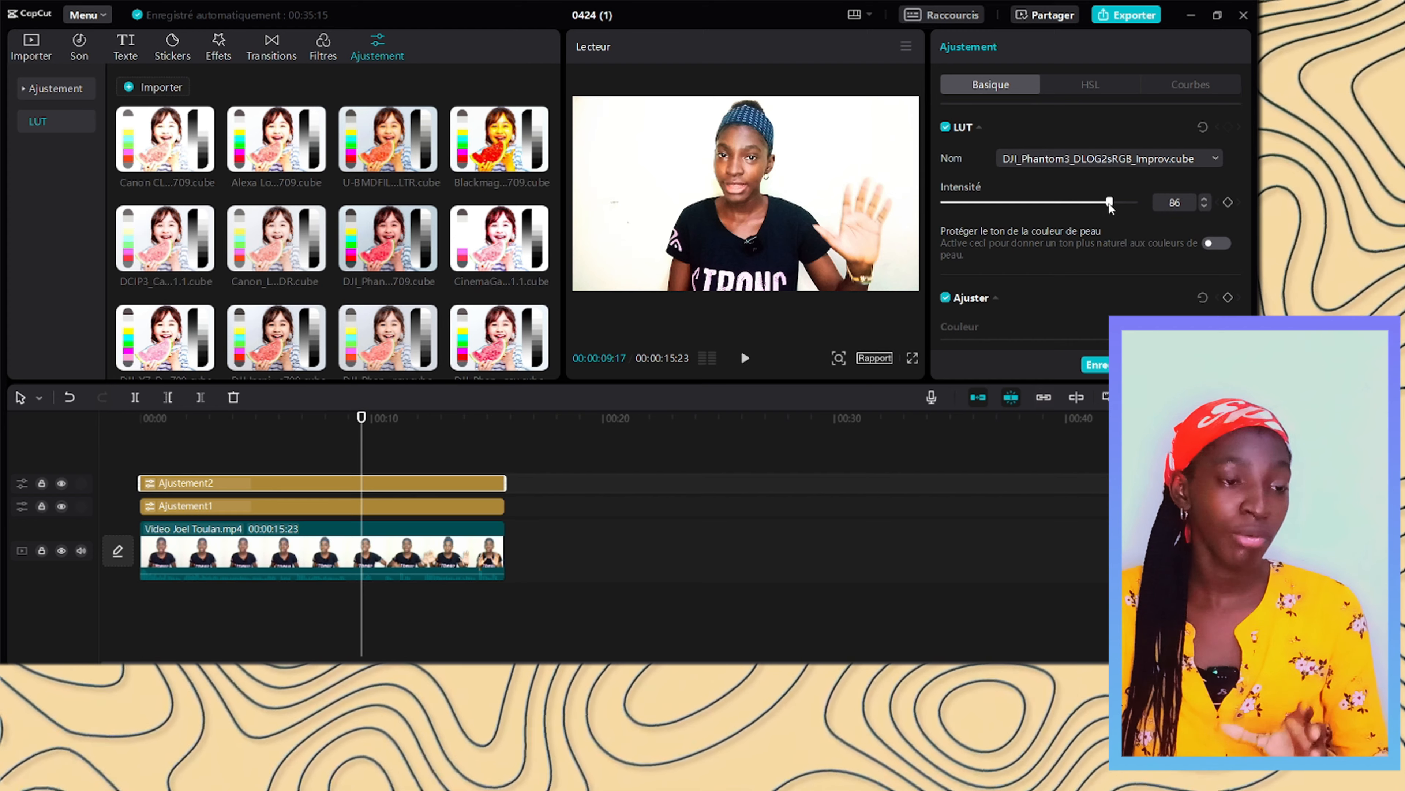
drag(991, 213, 1051, 207)
Step: Set the second adjustment layer's temperature to -13, tint to -12, saturation to 9 and exposure to -5, keeping contrast at 0
scroll(1040, 221, down, 3)
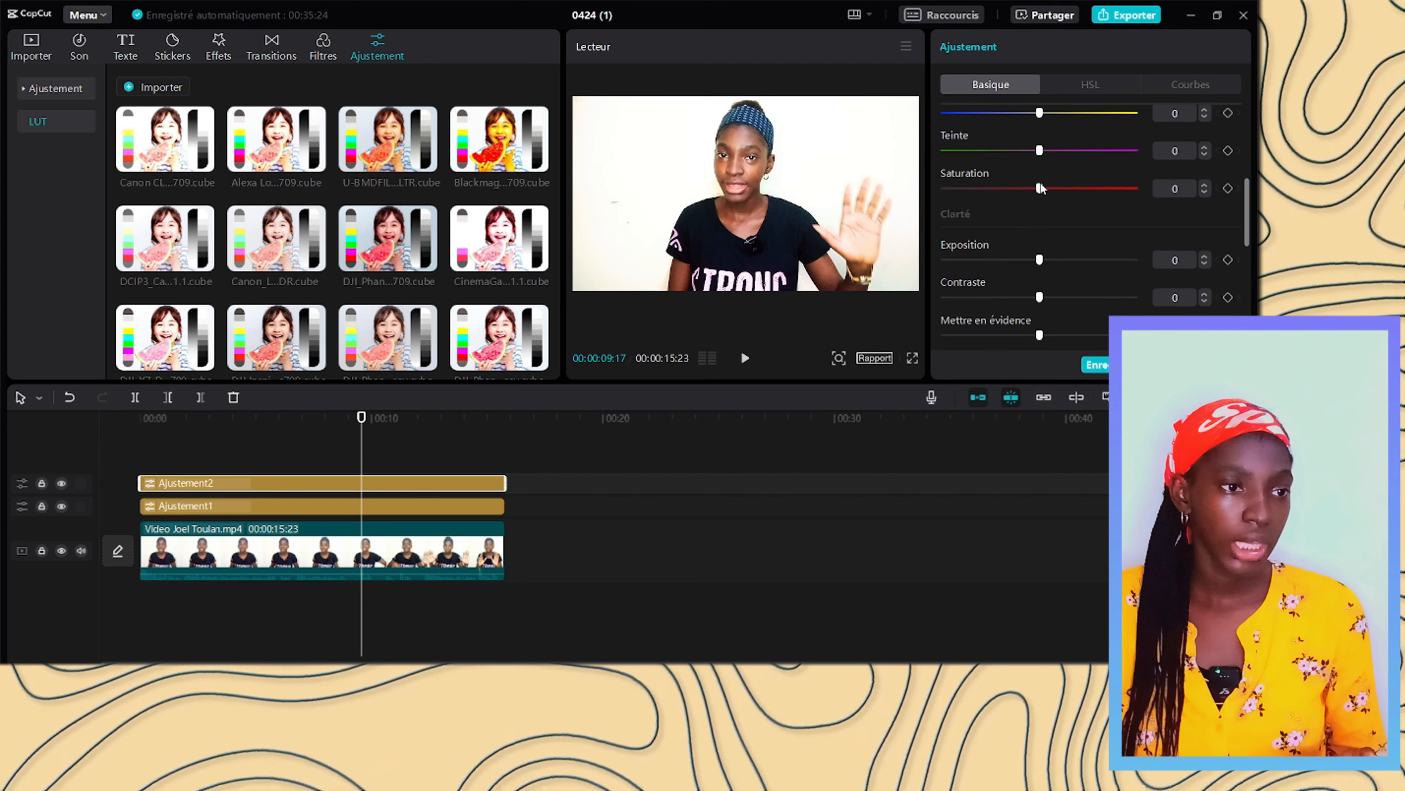
scroll(1041, 177, up, 1)
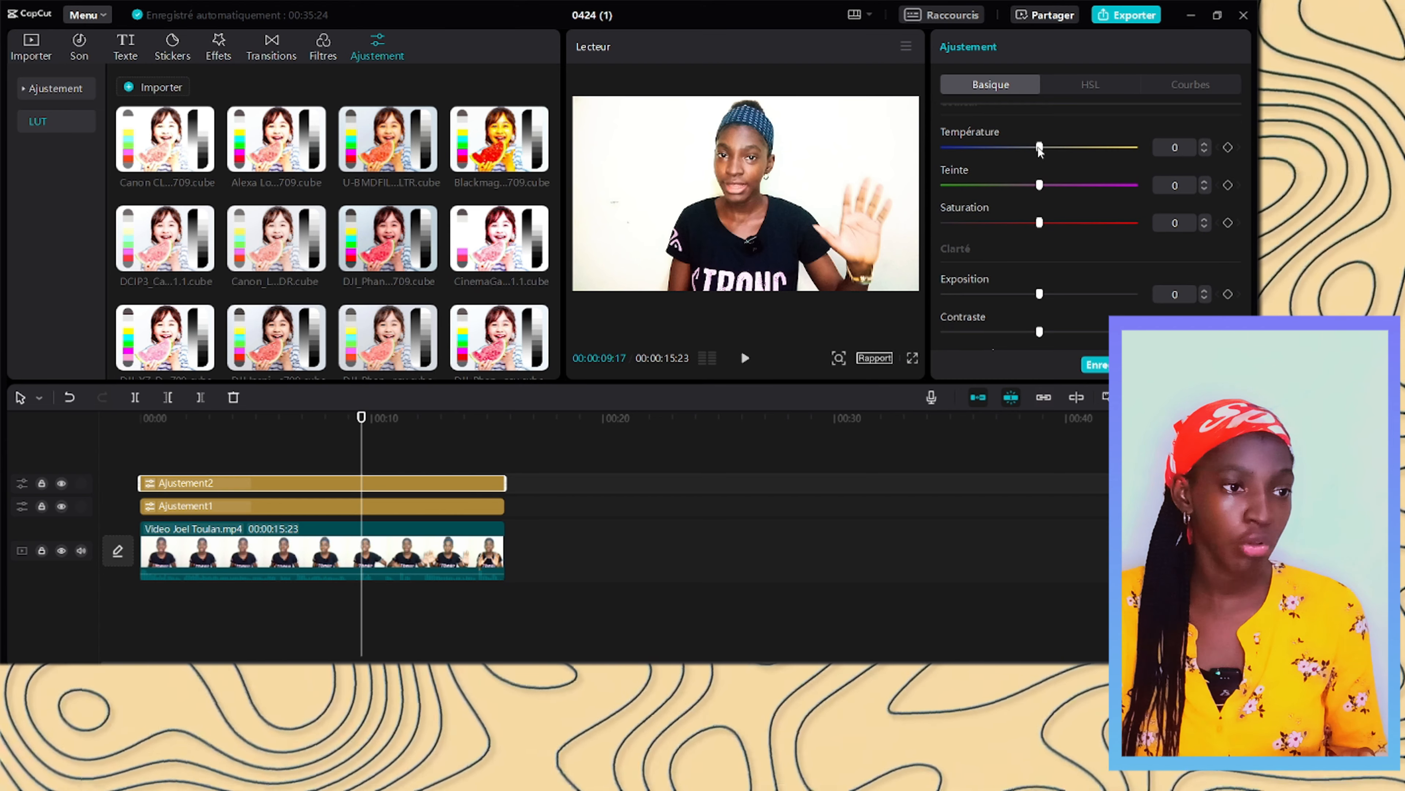
drag(1038, 148, 1025, 148)
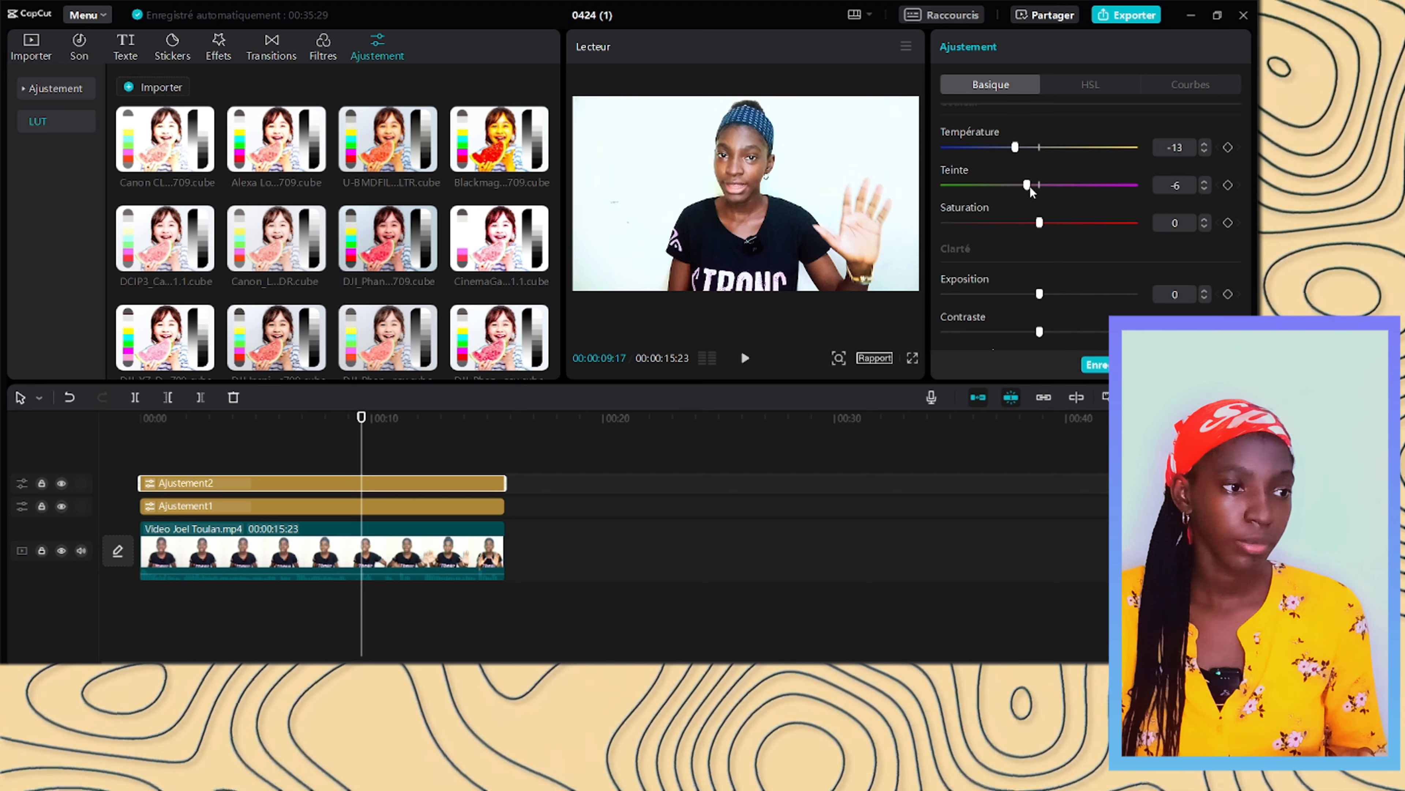
drag(1030, 187, 1008, 189)
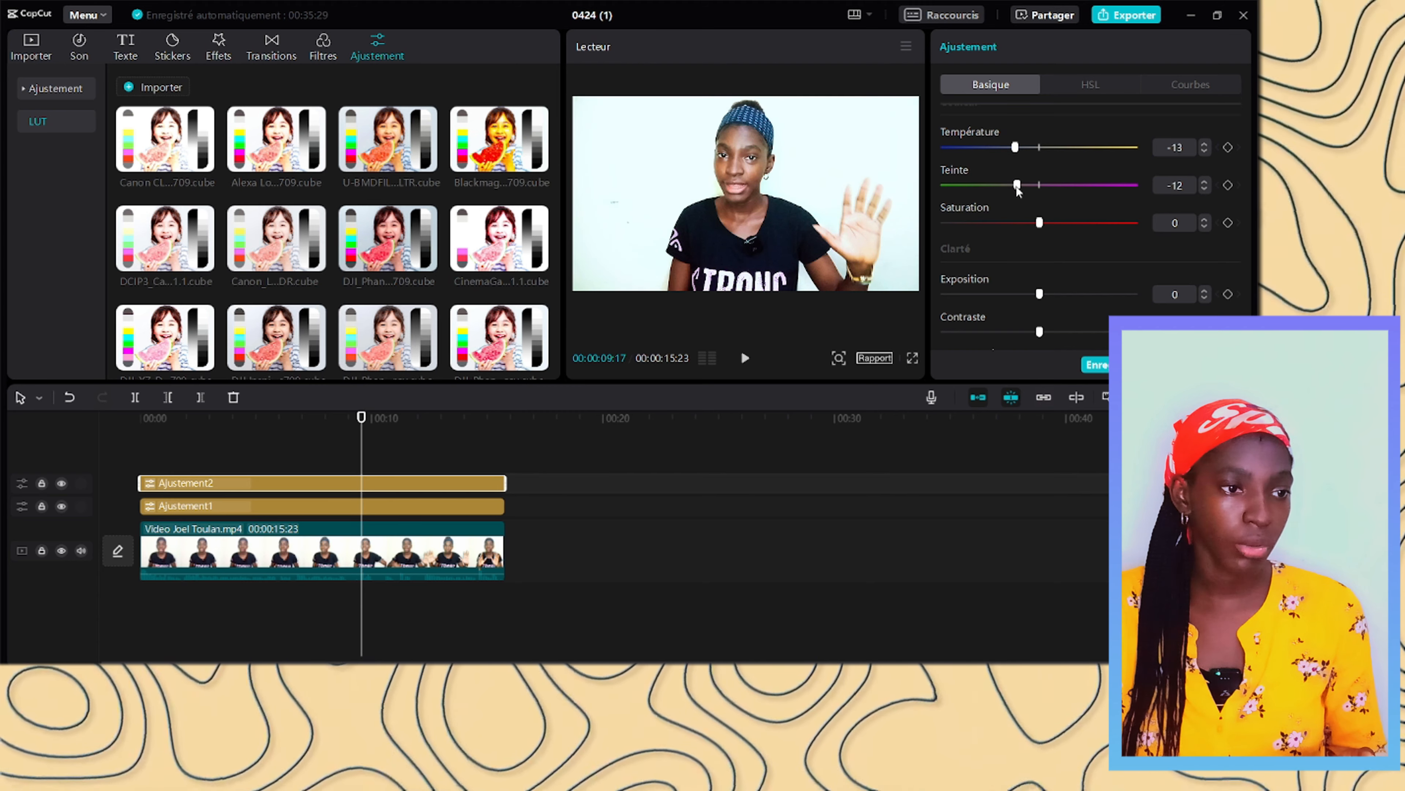
drag(1061, 226, 1054, 230)
drag(1040, 293, 1019, 293)
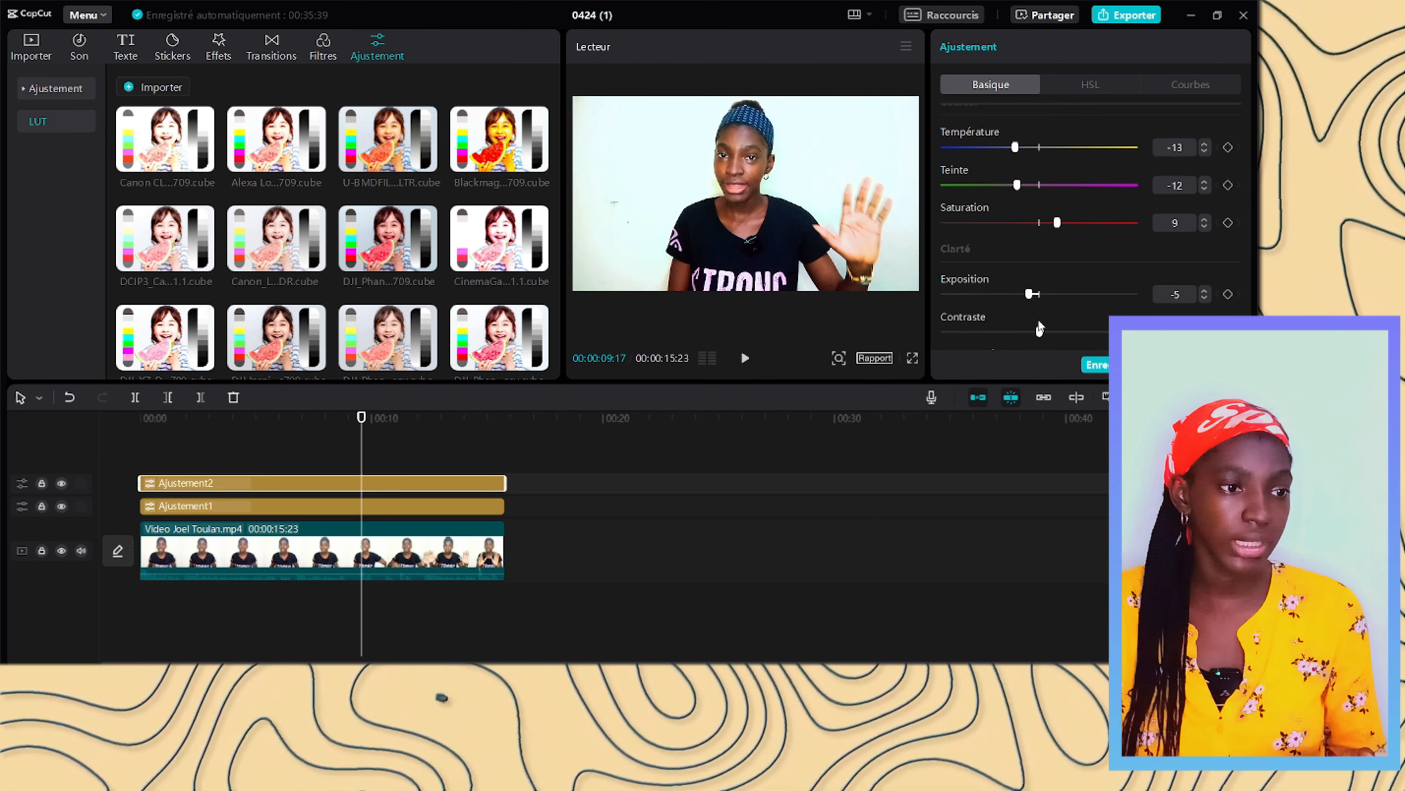
drag(1074, 331, 1040, 332)
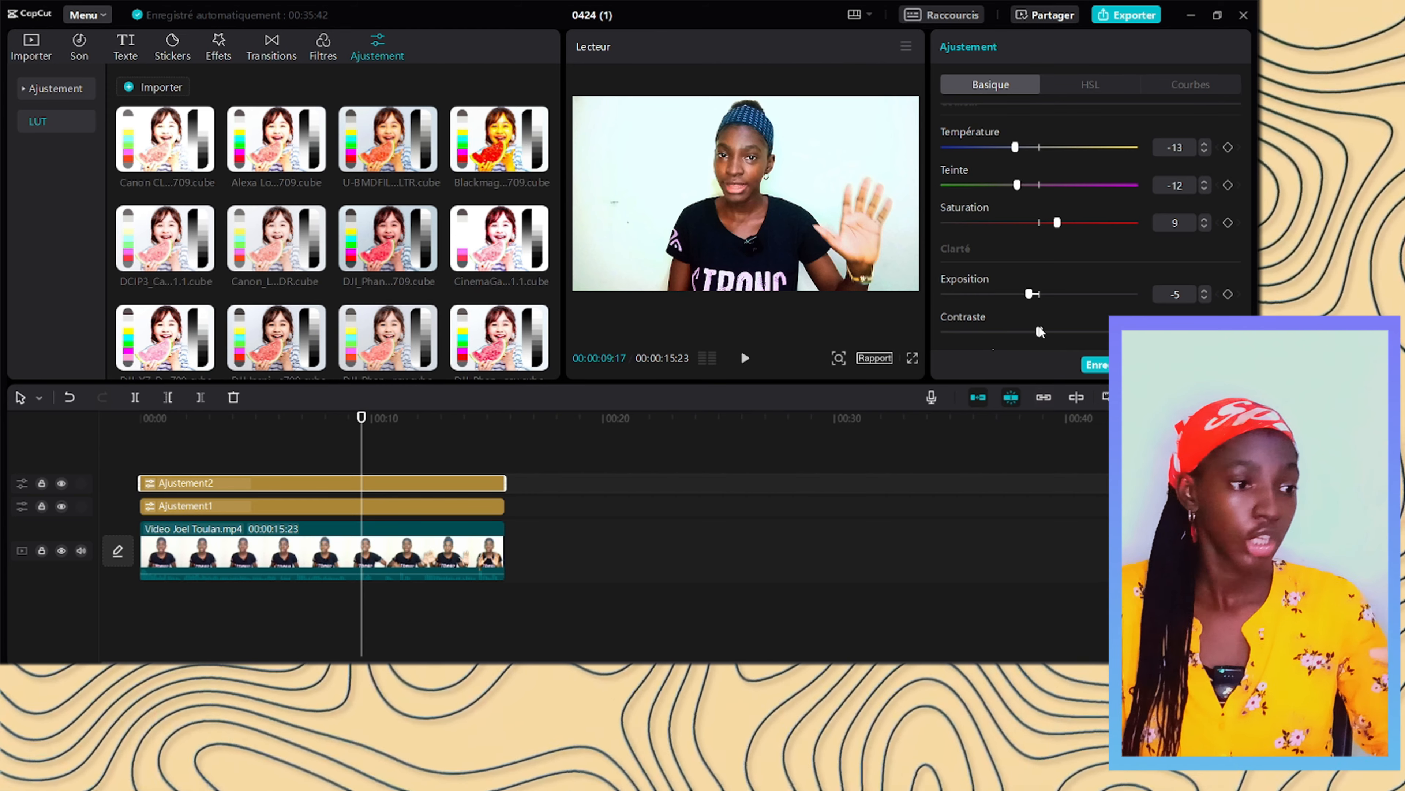
Step: Play a short part of the graded video in full screen from about 00:00:03:09 and return to the editor
click(357, 453)
drag(356, 454, 216, 474)
click(915, 360)
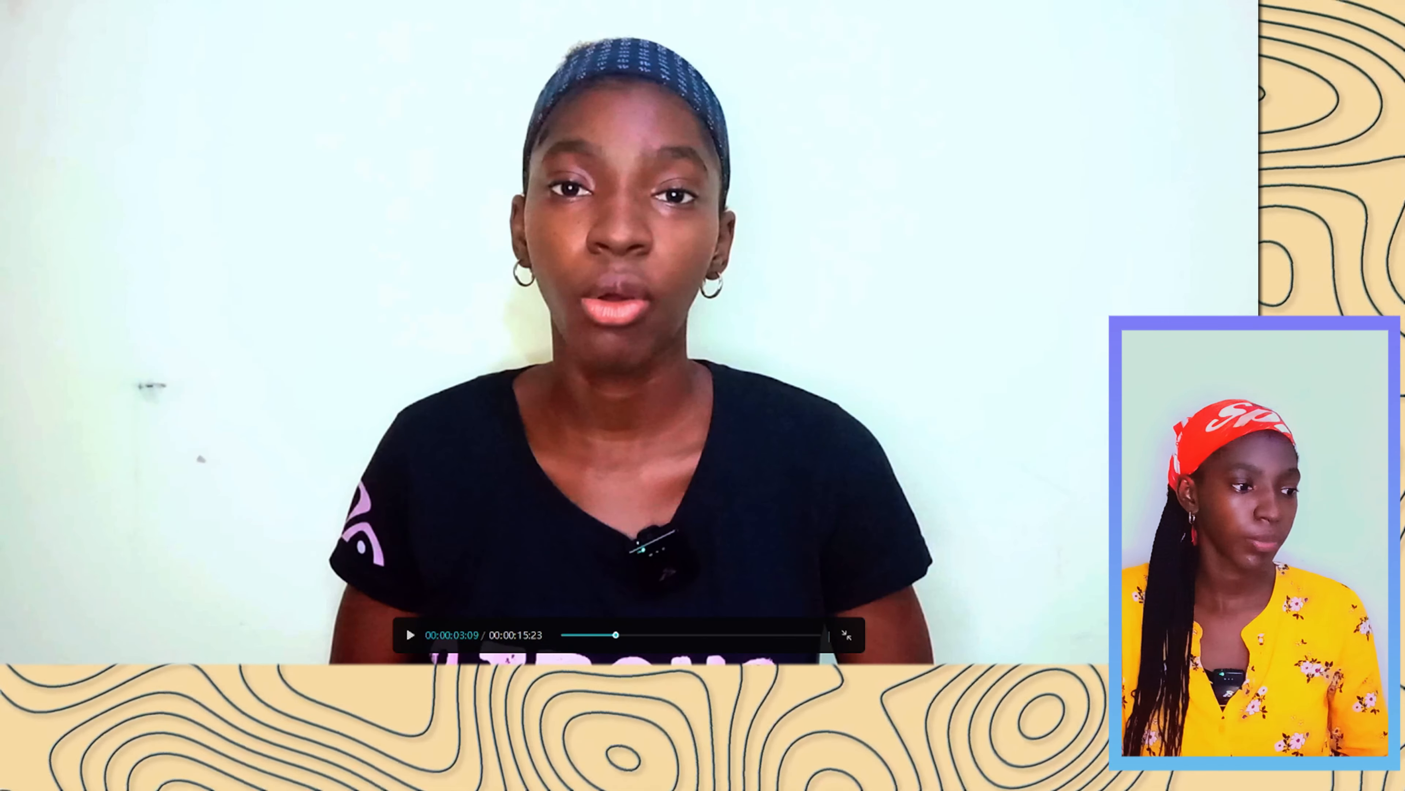
click(410, 637)
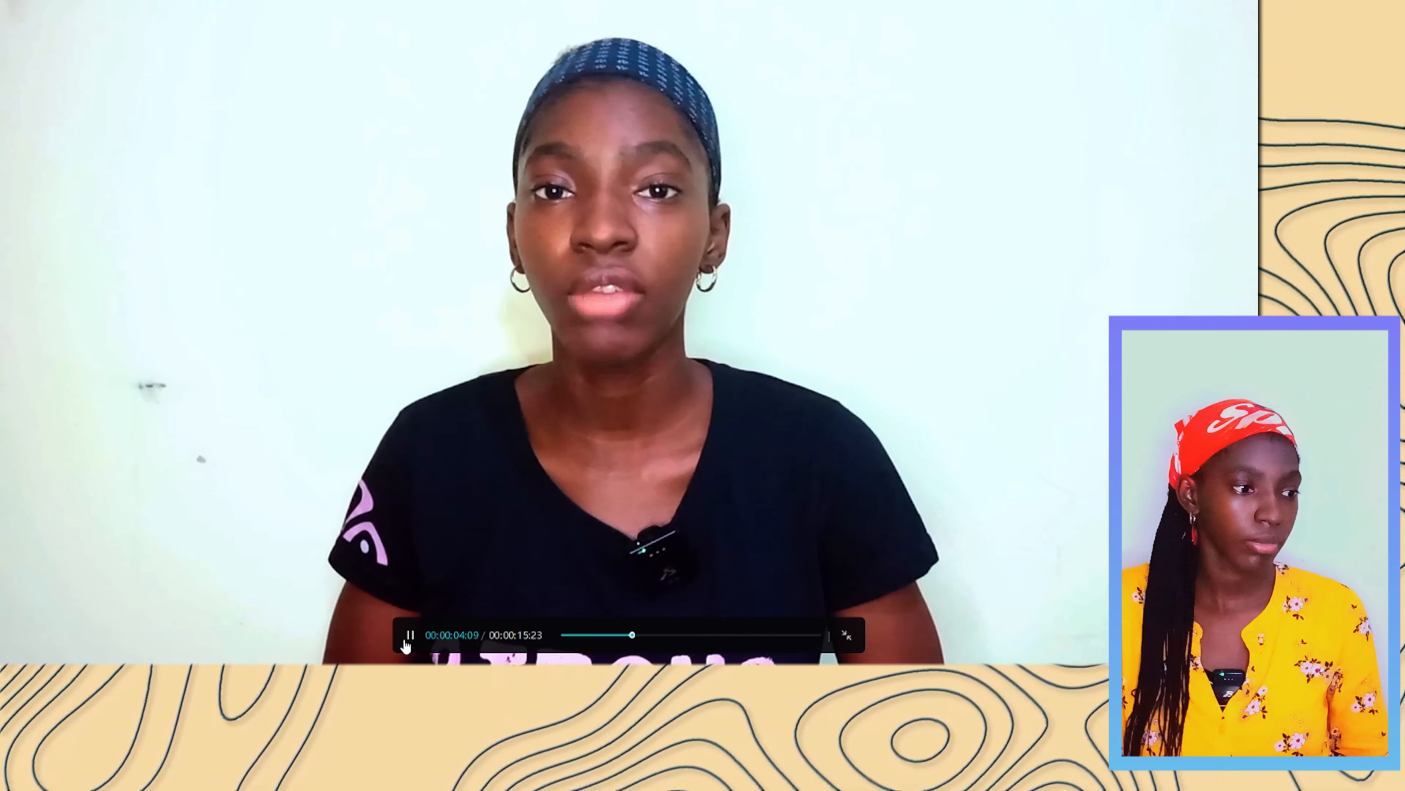
click(410, 636)
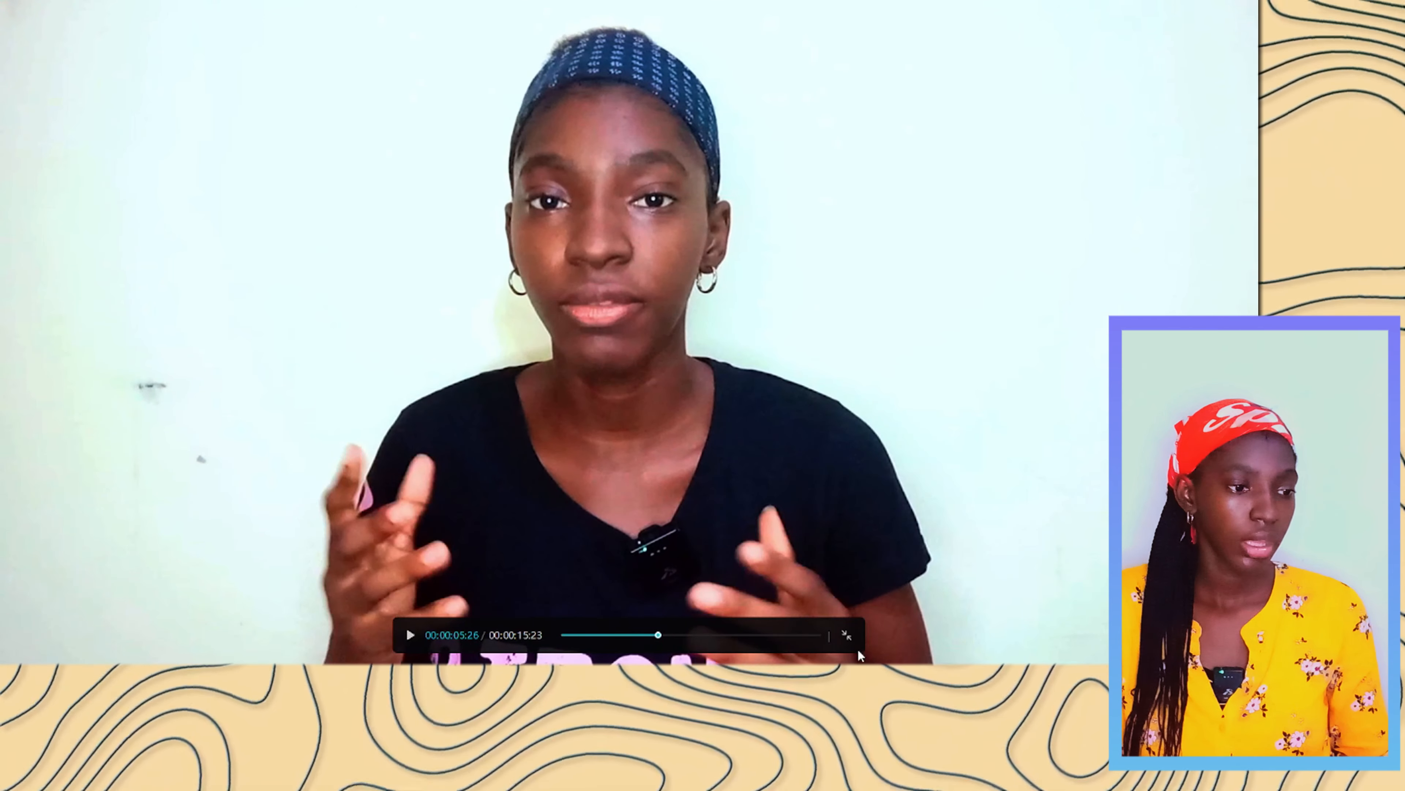
click(846, 635)
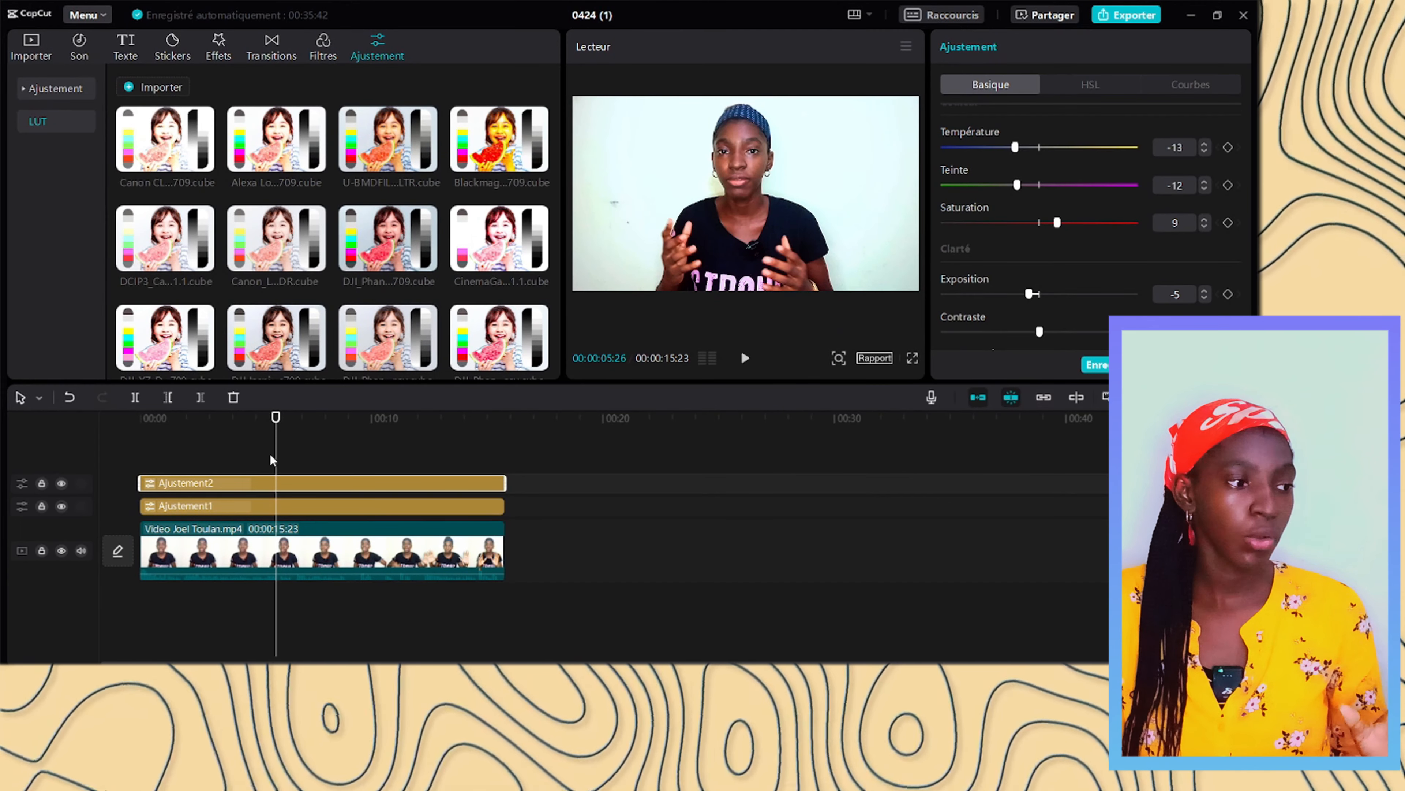
Step: Hide and show the two adjustment layer tracks to compare the video with and without the colour grading
click(60, 507)
click(61, 483)
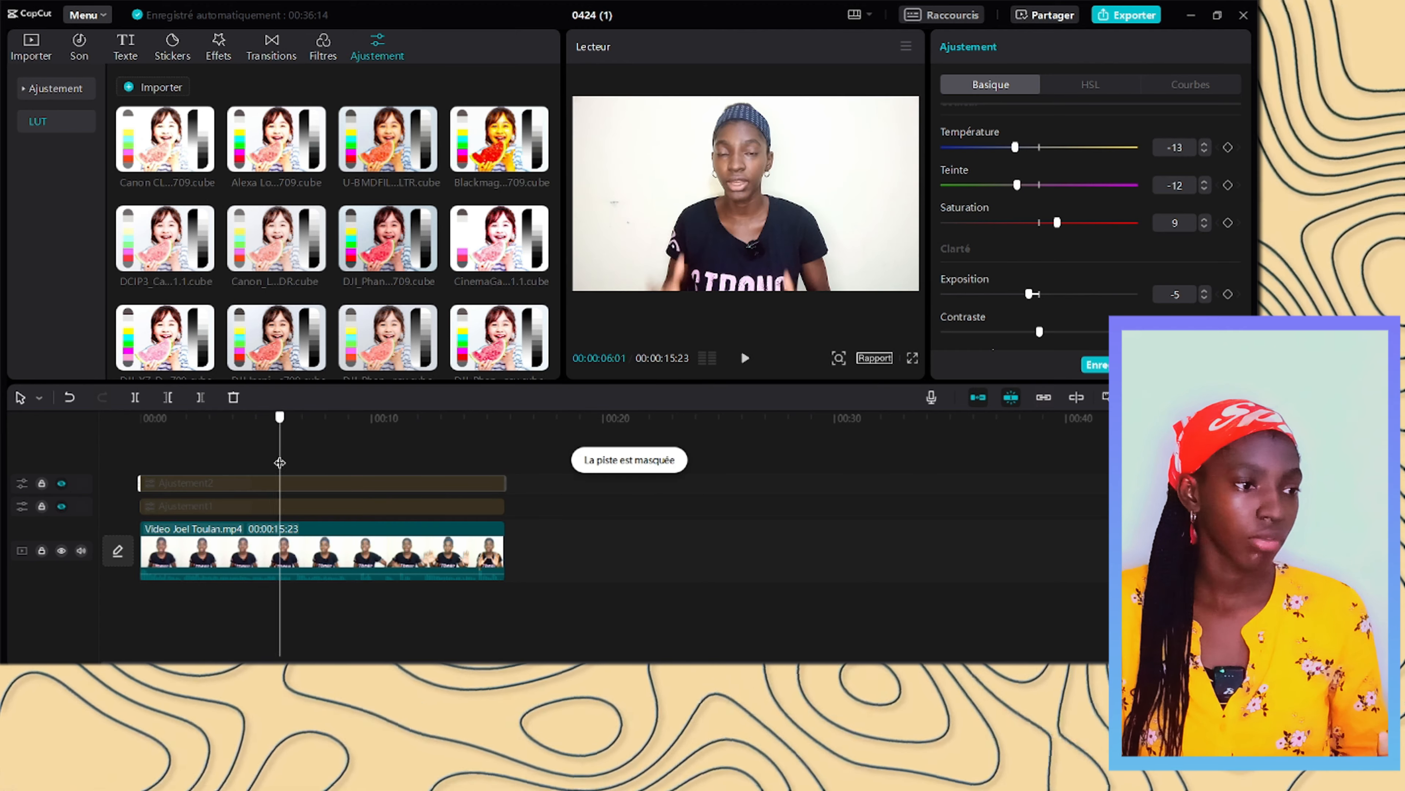
click(345, 475)
click(61, 506)
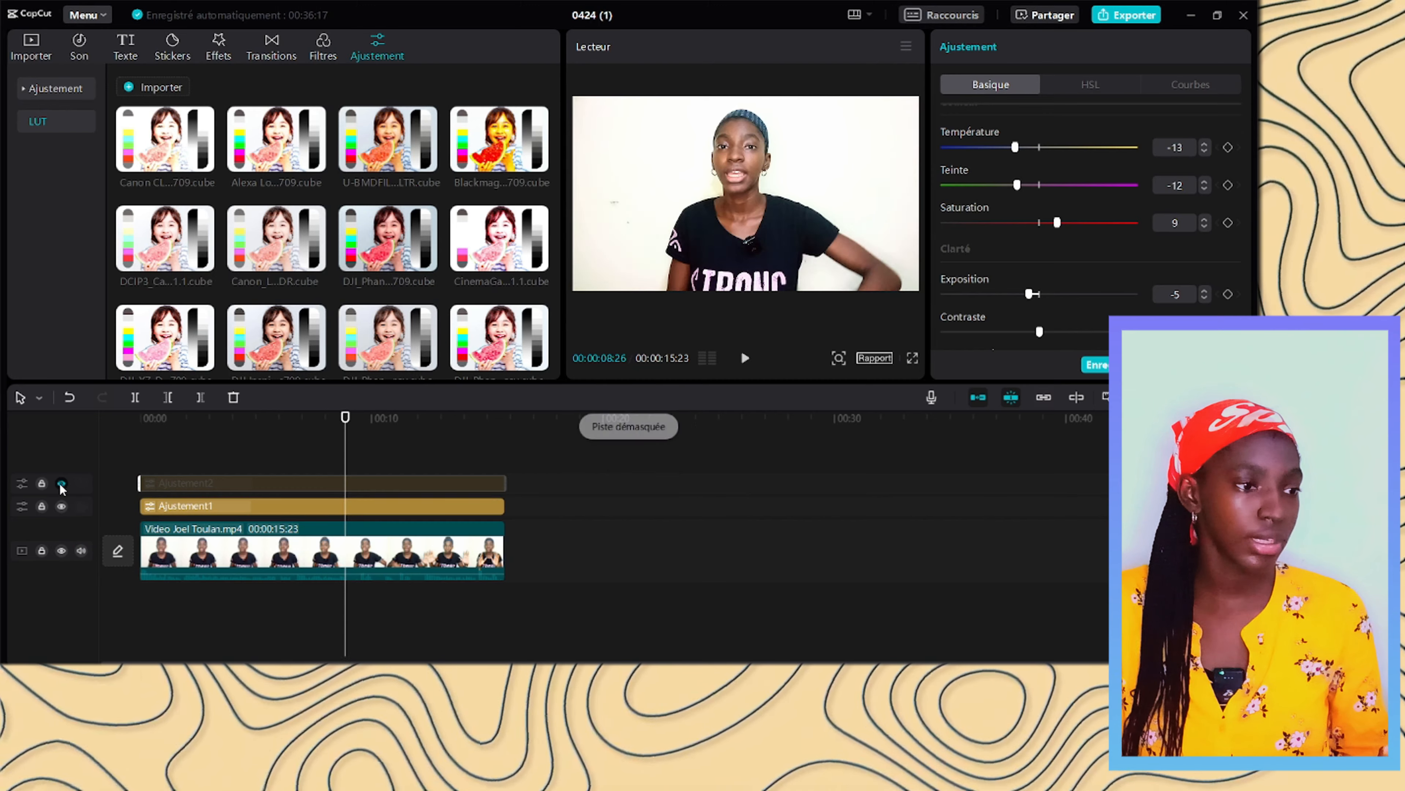
click(61, 483)
click(300, 461)
click(321, 470)
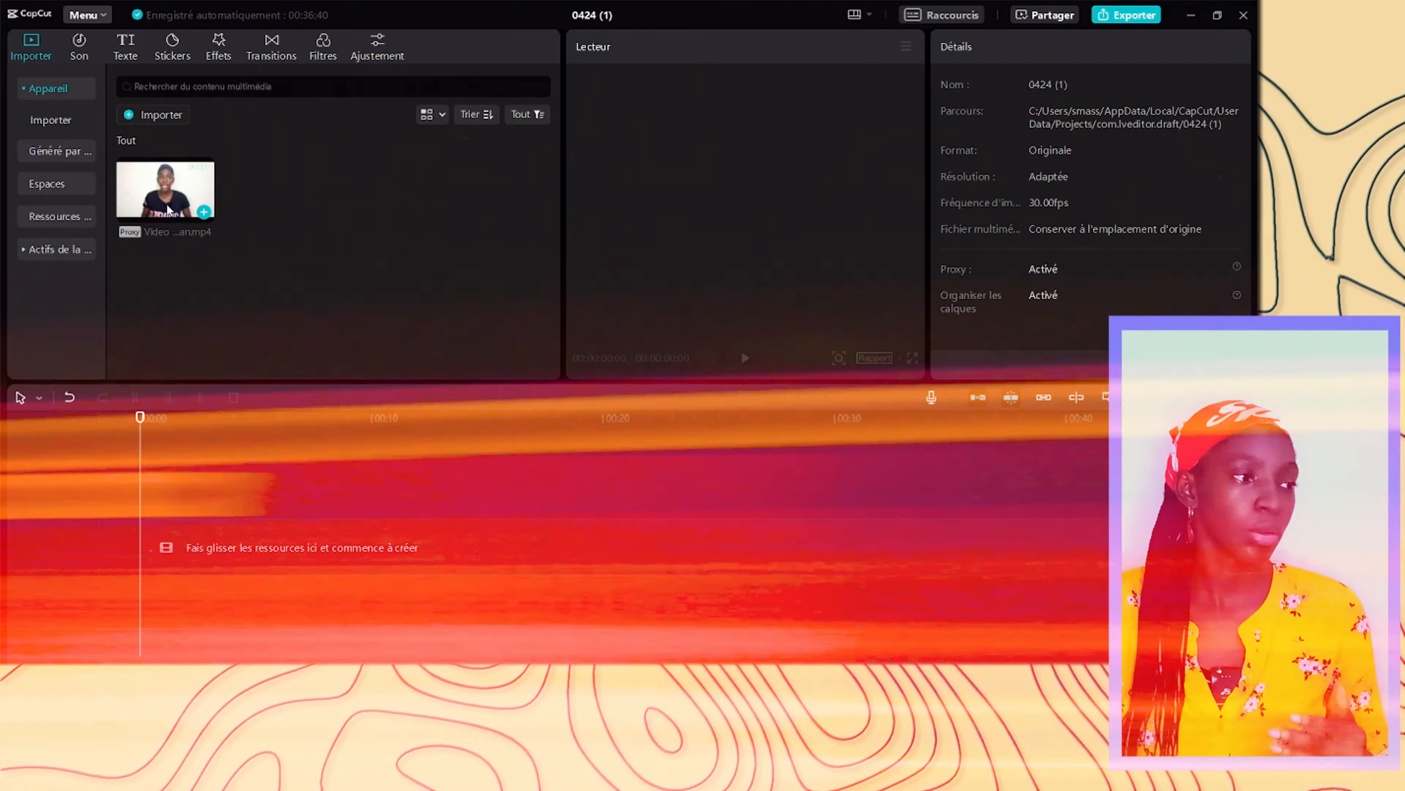
Step: Place the imported video on the empty timeline and add the pointing-finger sticker above it at about 00:00:09:21
drag(165, 188, 151, 548)
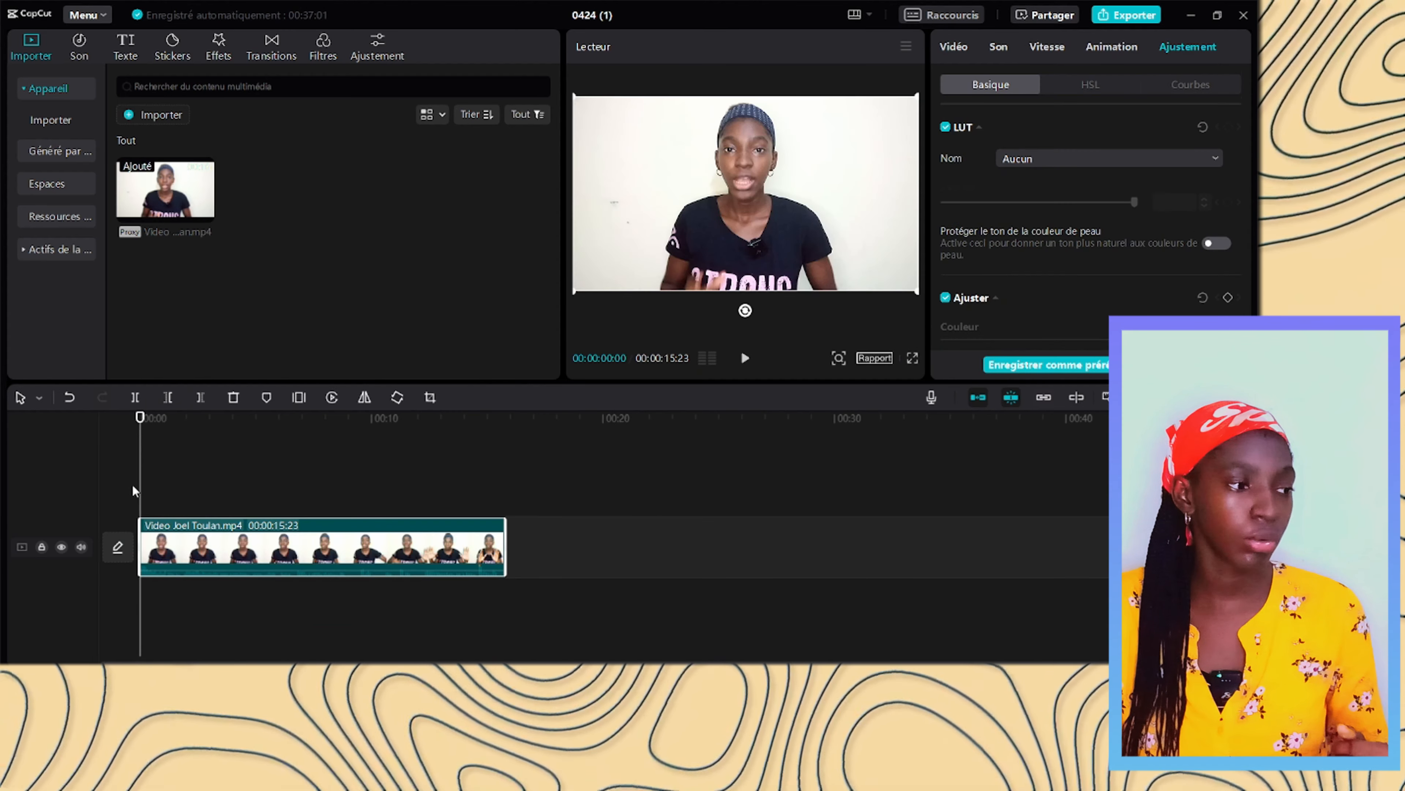
drag(139, 493, 406, 507)
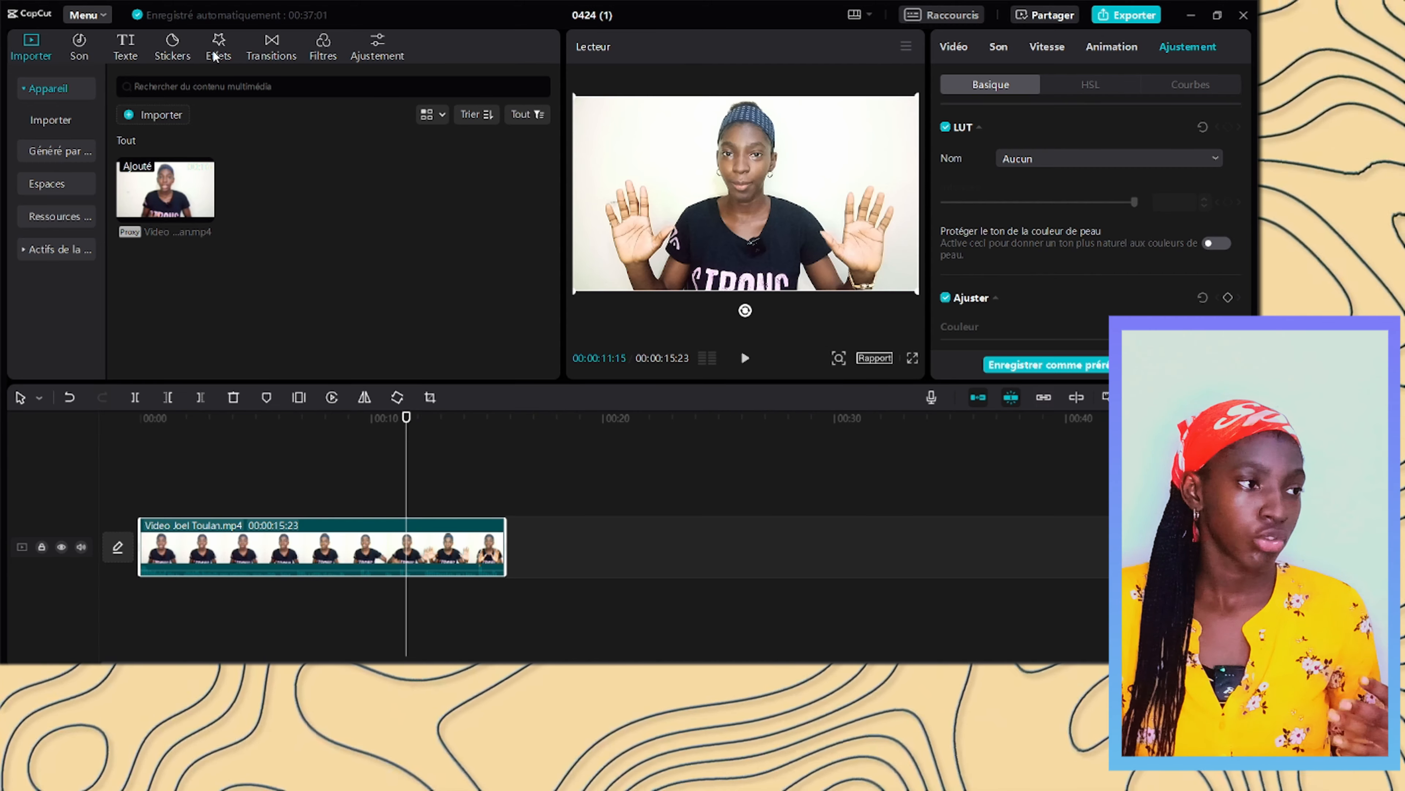
click(173, 48)
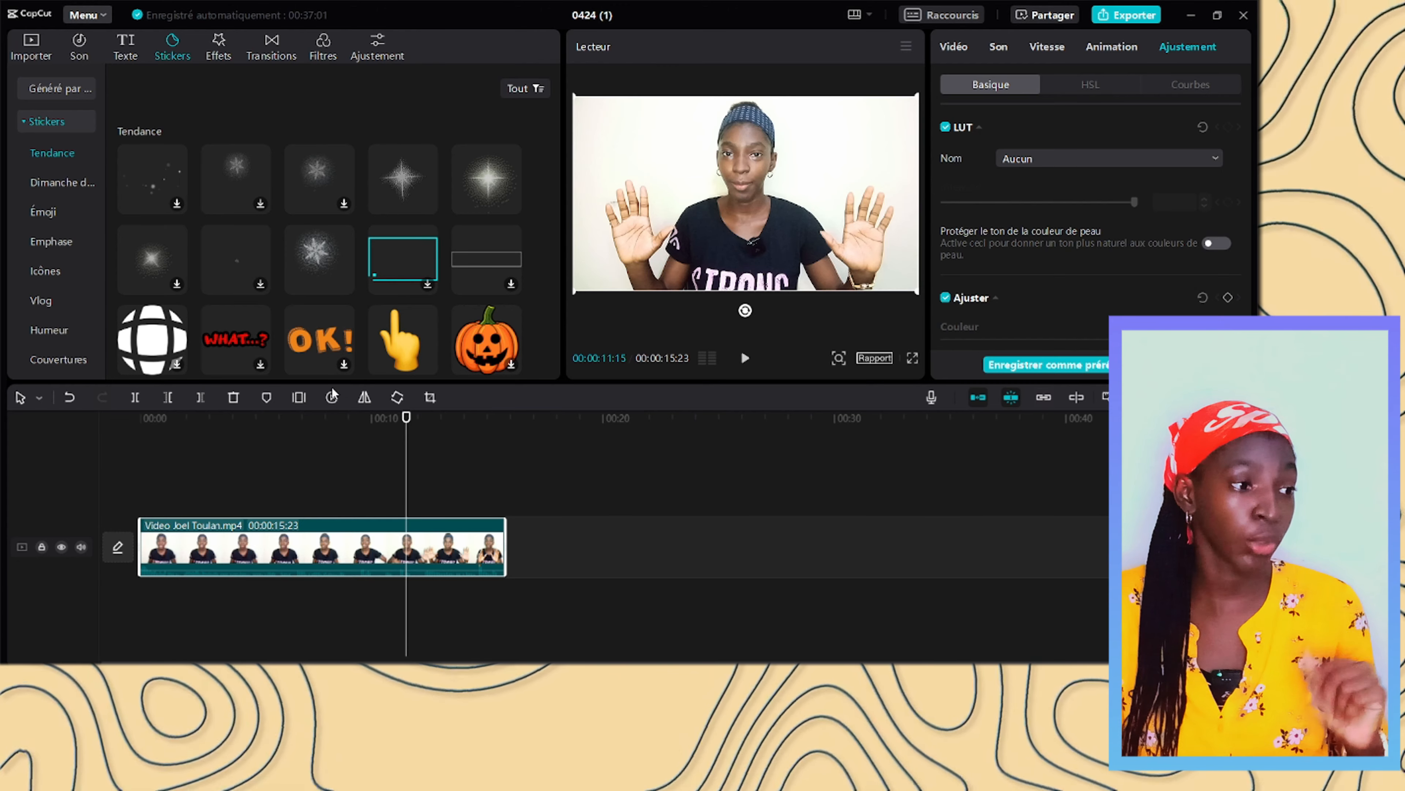
drag(400, 354, 364, 473)
drag(430, 503, 393, 512)
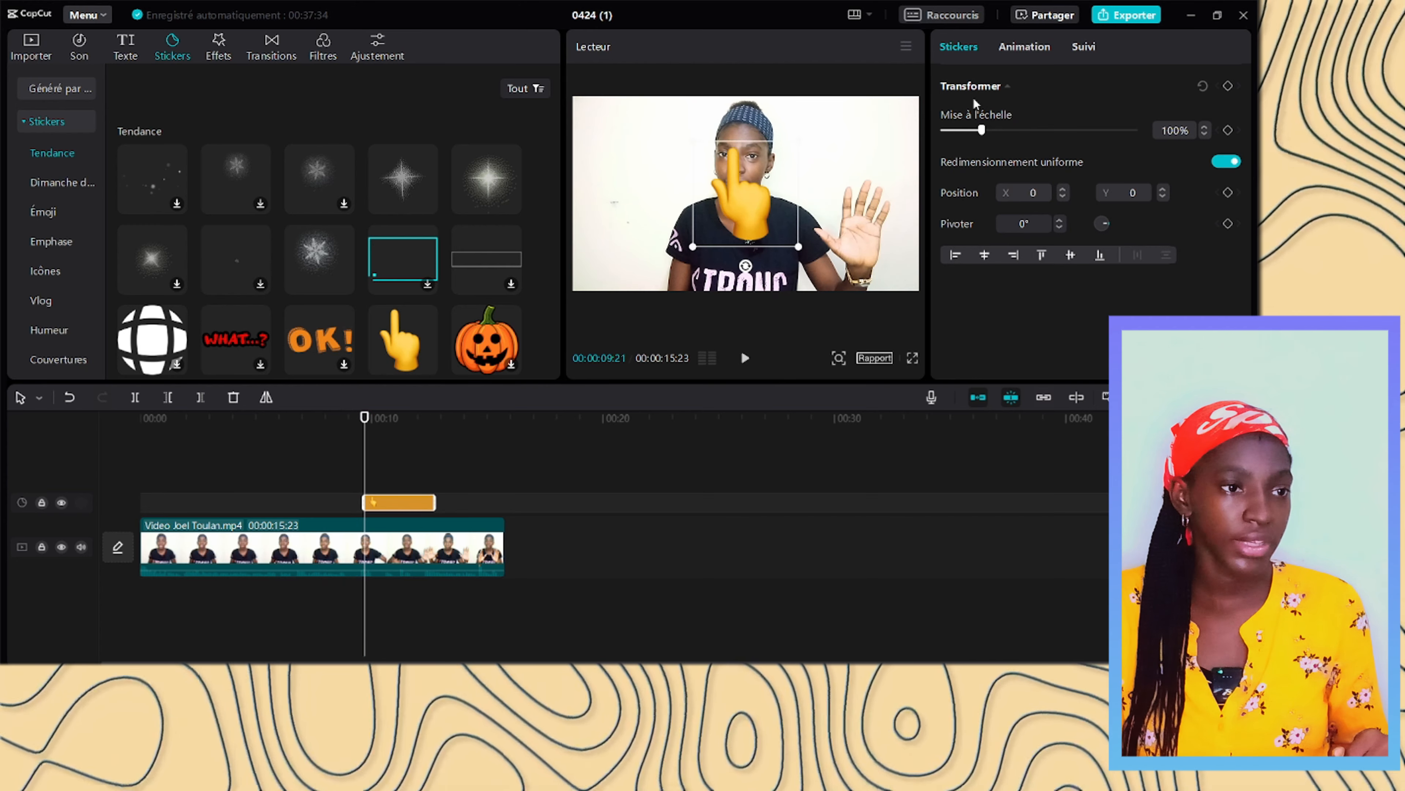
Step: Apply motion tracking to the sticker in both directions, with scale and distance following turned off
click(1084, 46)
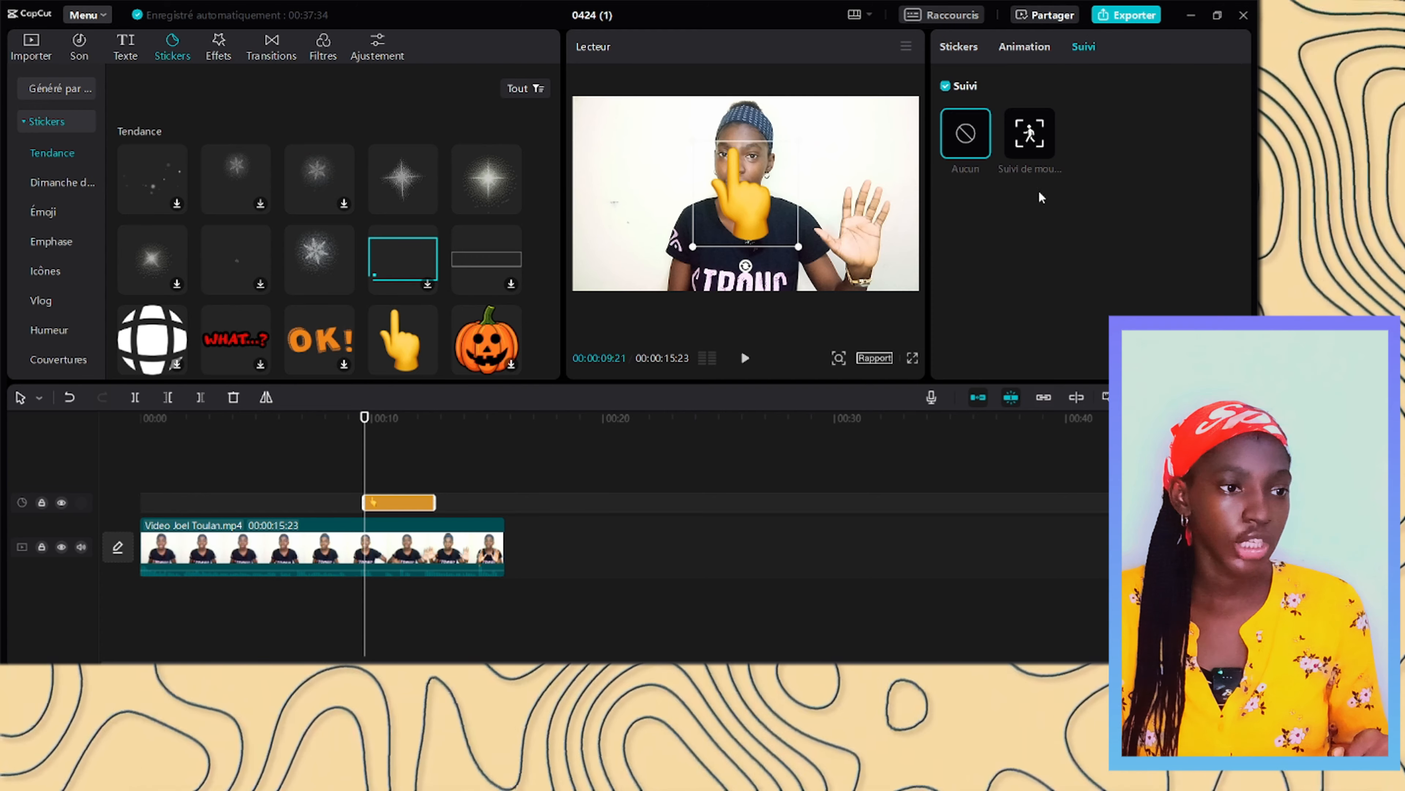
click(1038, 143)
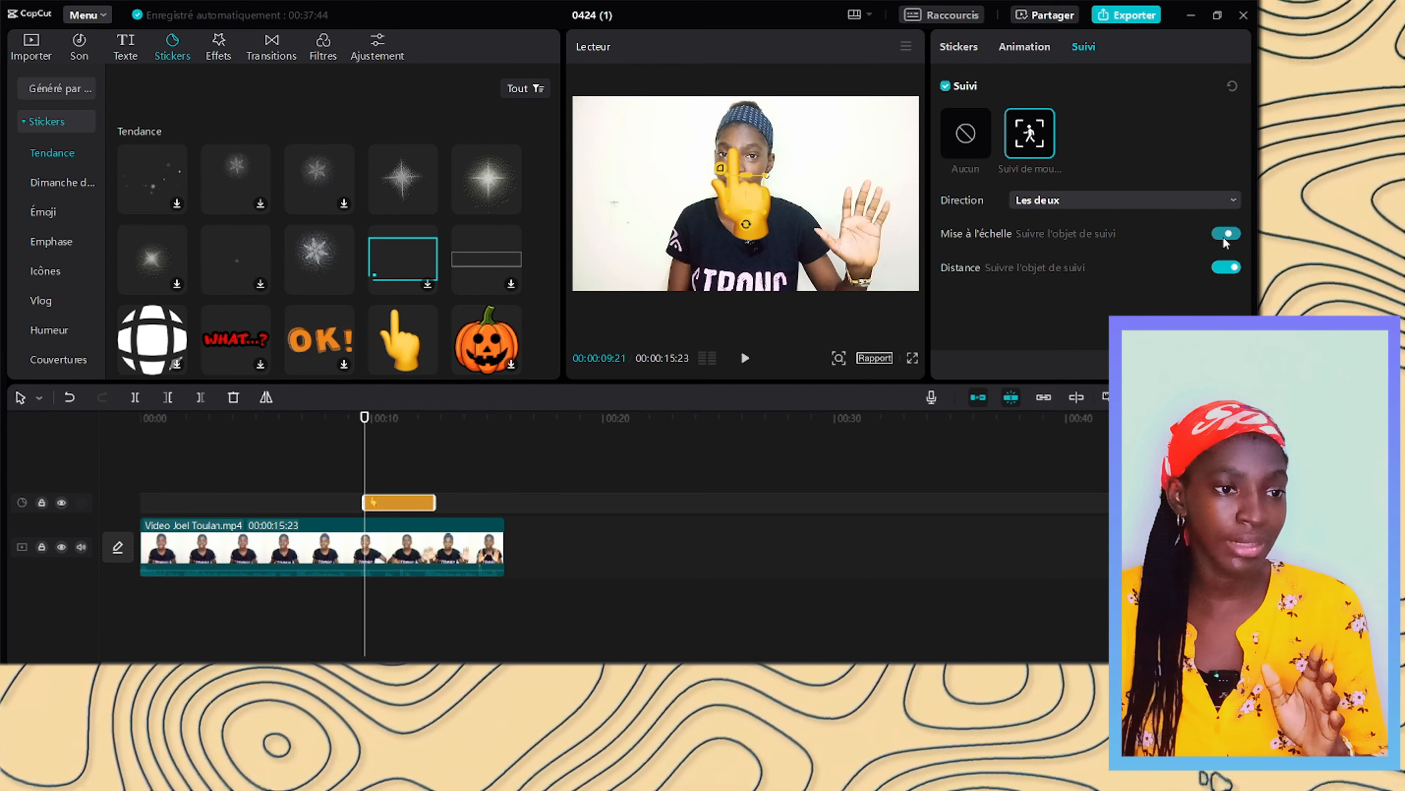
click(1226, 234)
click(1225, 268)
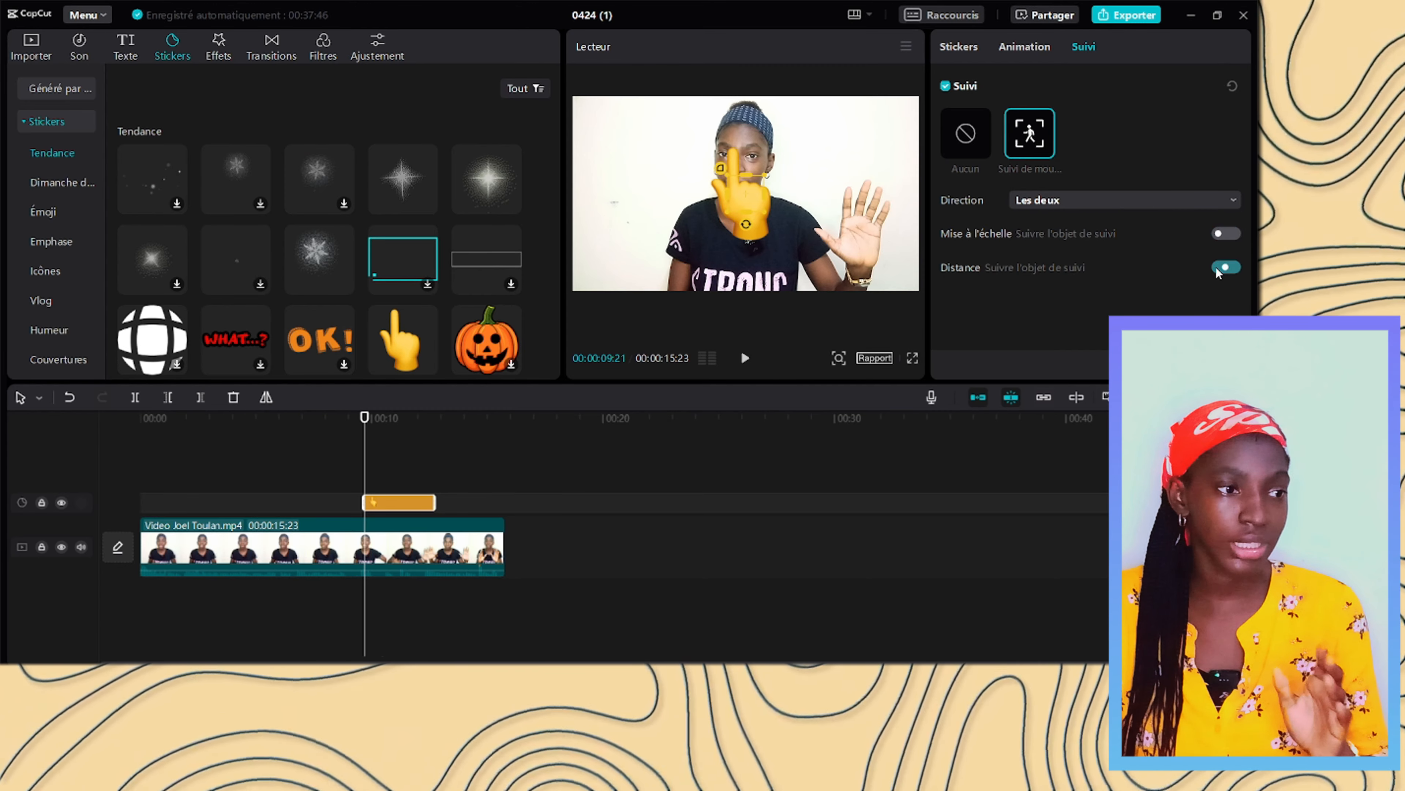
Step: Position the tracking box and the sticker over the raised hand, and run the motion tracking
drag(722, 175, 868, 230)
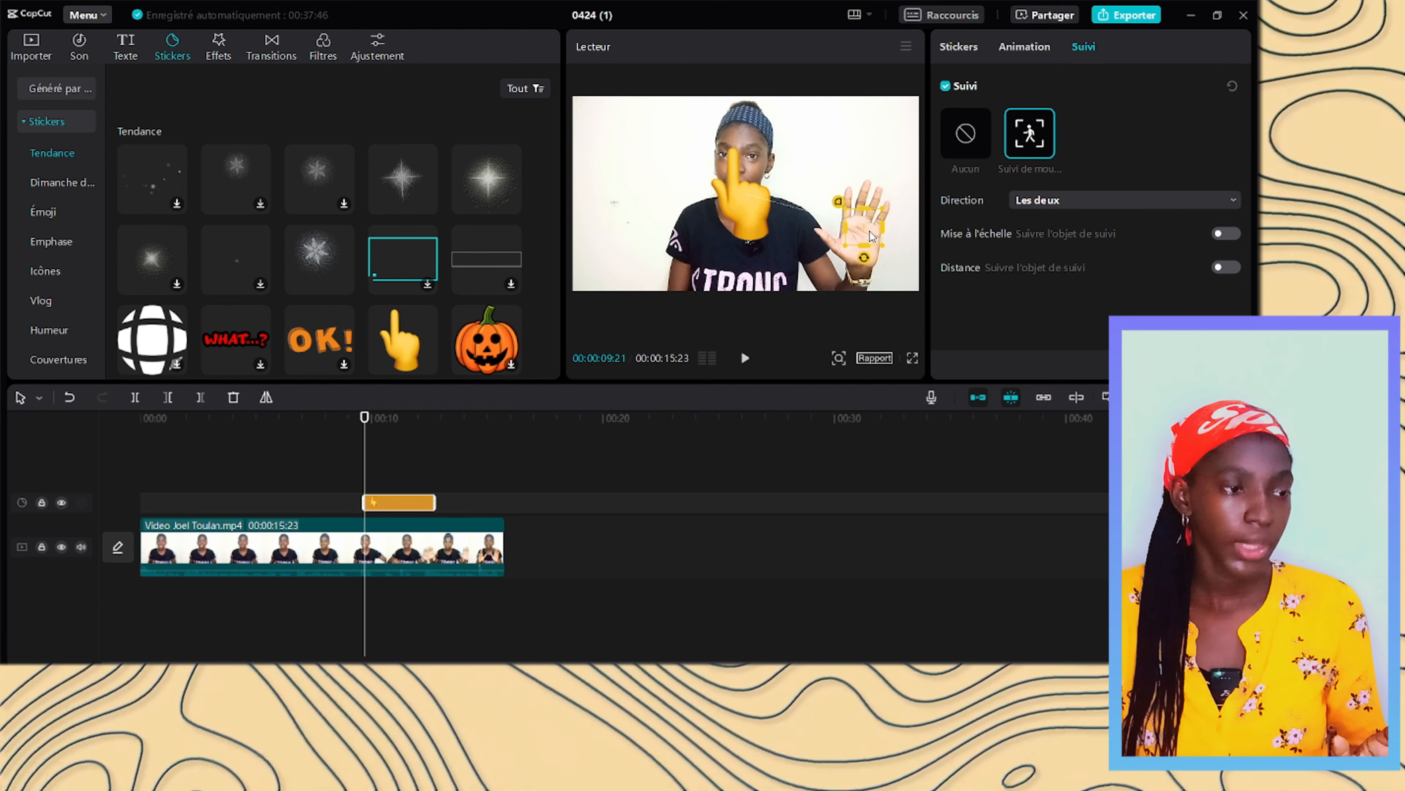
drag(734, 209, 843, 233)
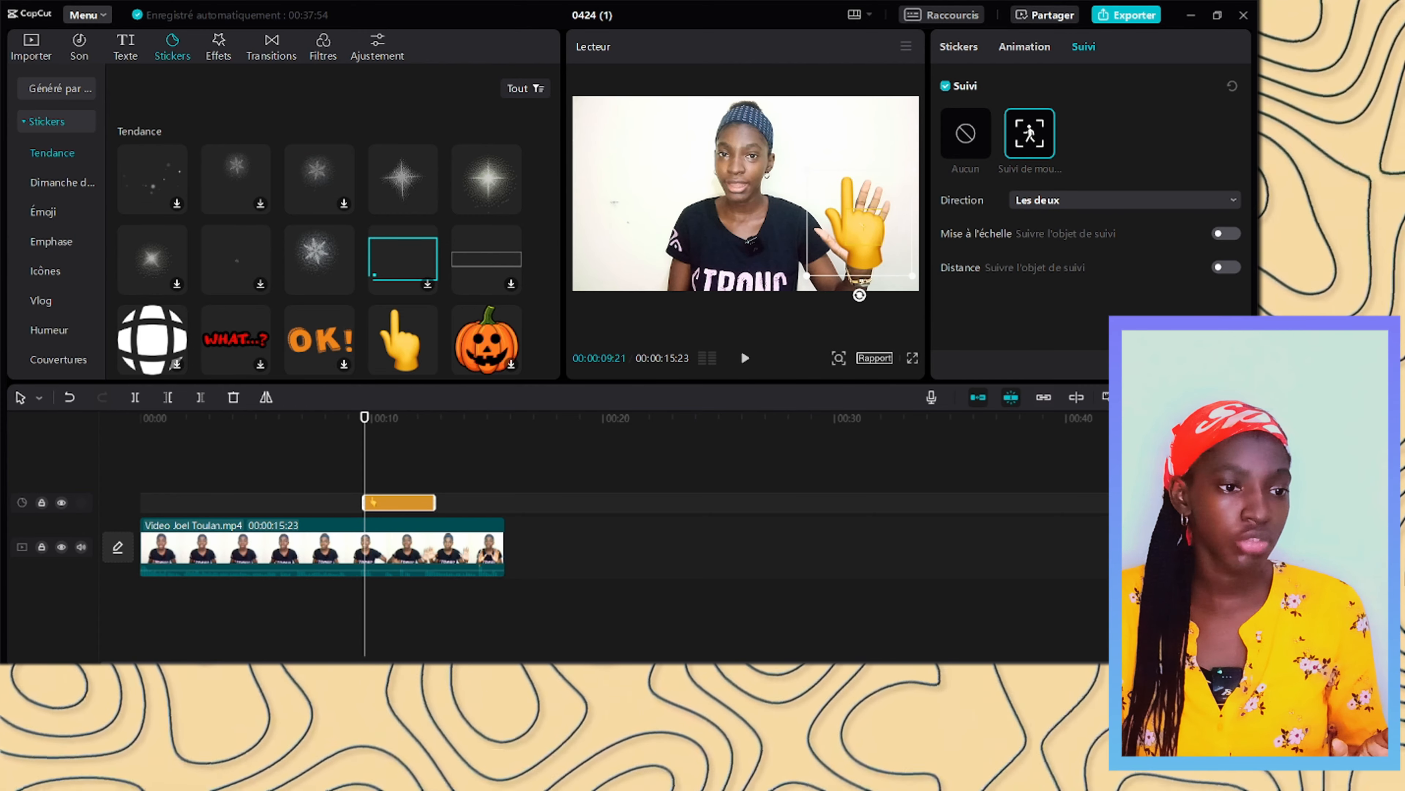
click(1209, 364)
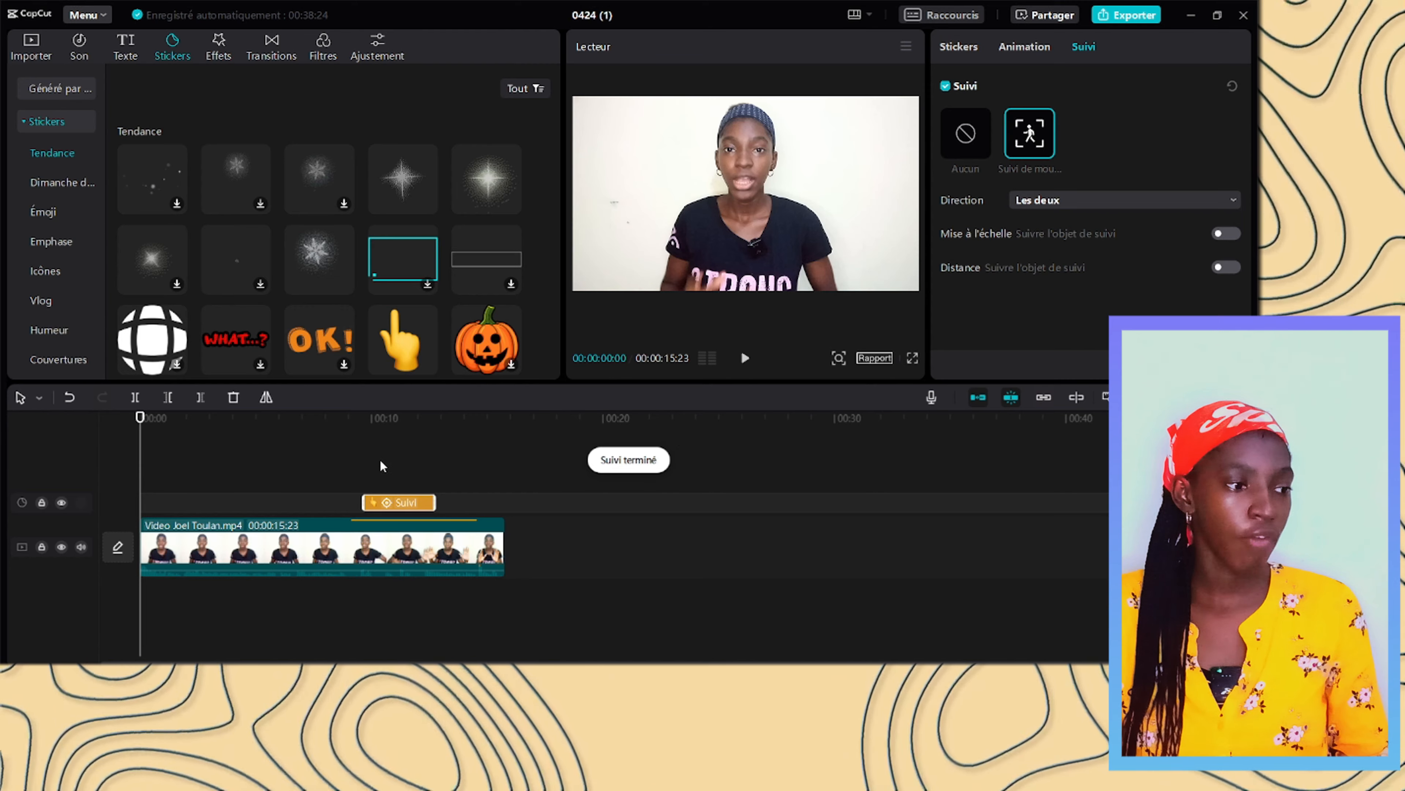
Step: Play the tracked sticker section from about 00:00:09:21 to check how it follows the hand
click(364, 461)
click(748, 358)
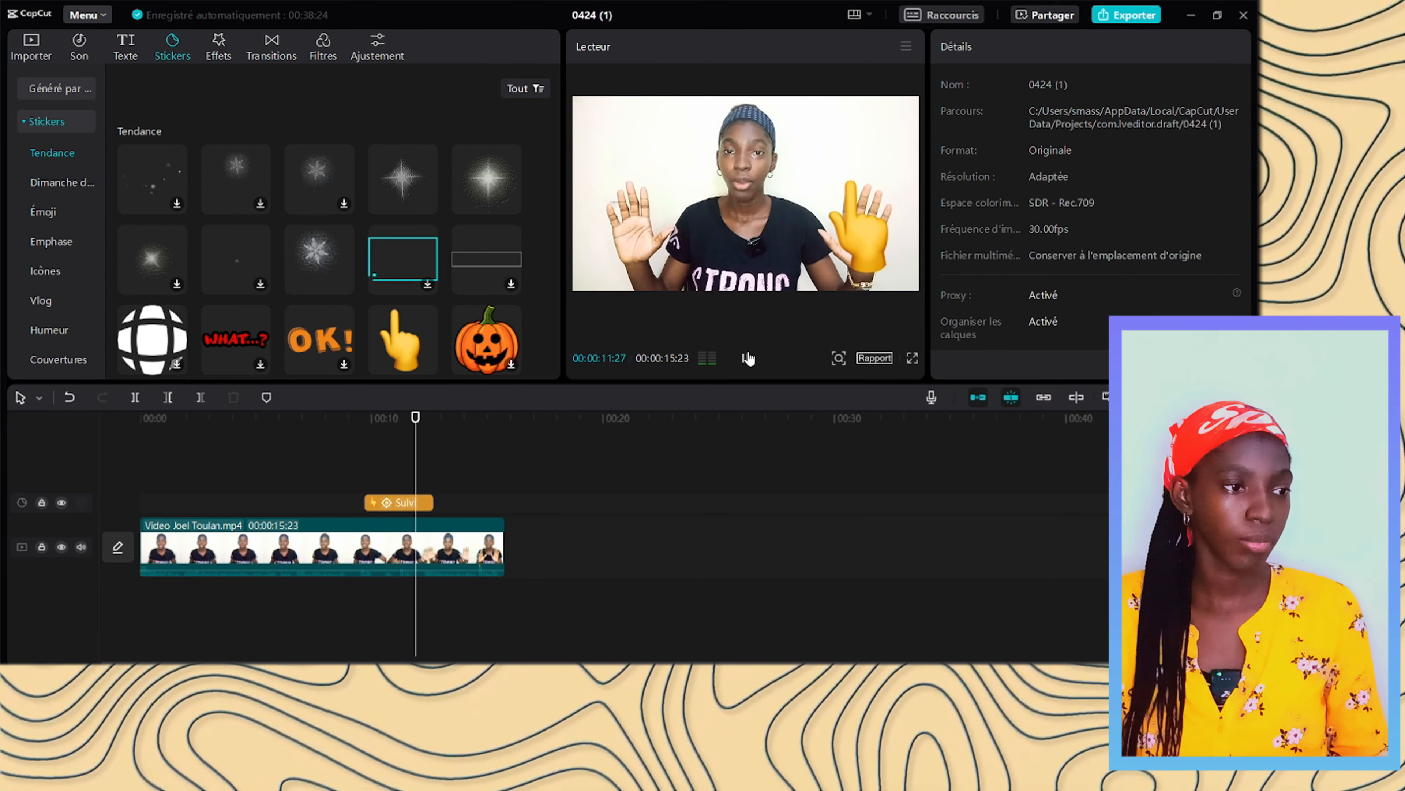
click(746, 358)
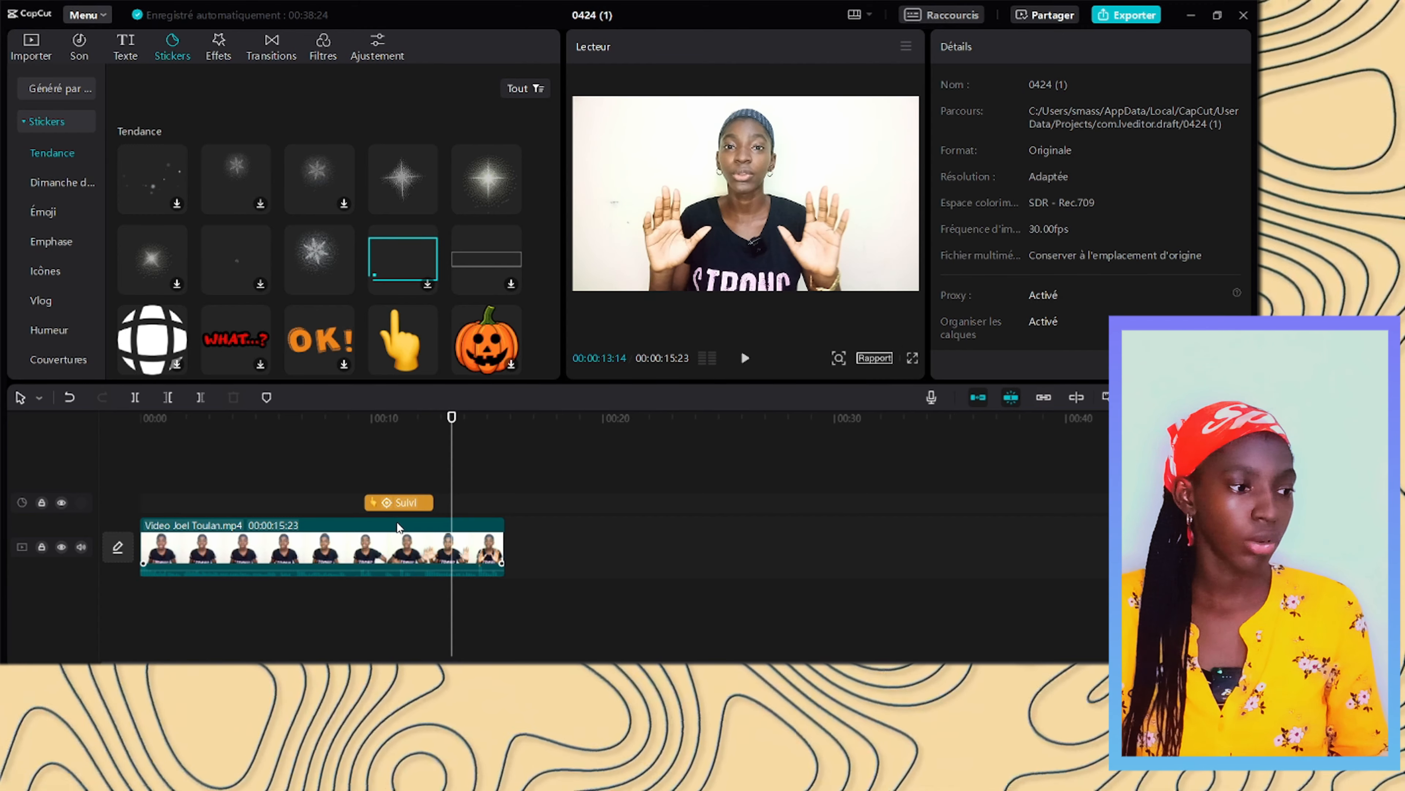
Step: Extend the tracked sticker to the end of the video clip and review its movement over the full section
click(399, 507)
drag(432, 503, 496, 508)
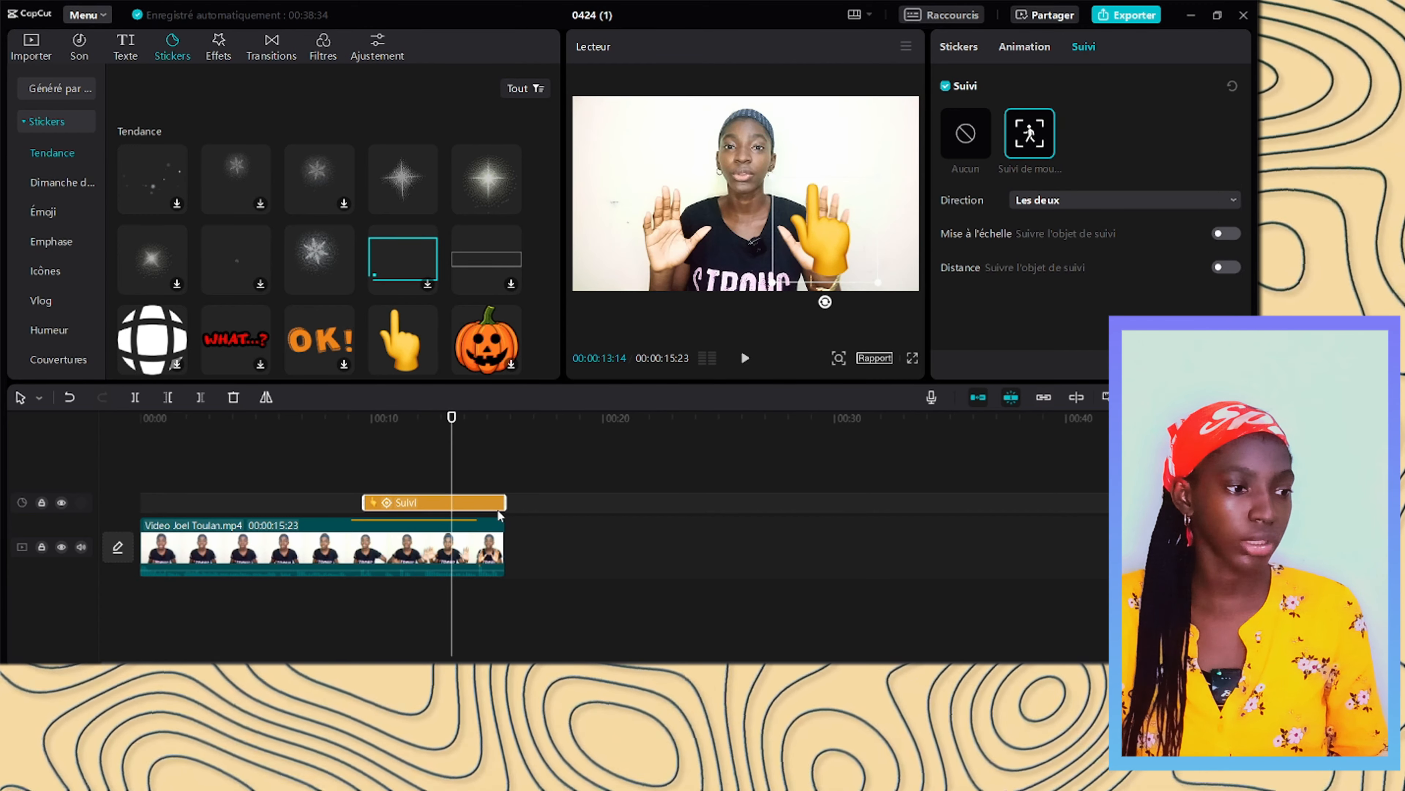
drag(415, 483, 380, 482)
click(745, 357)
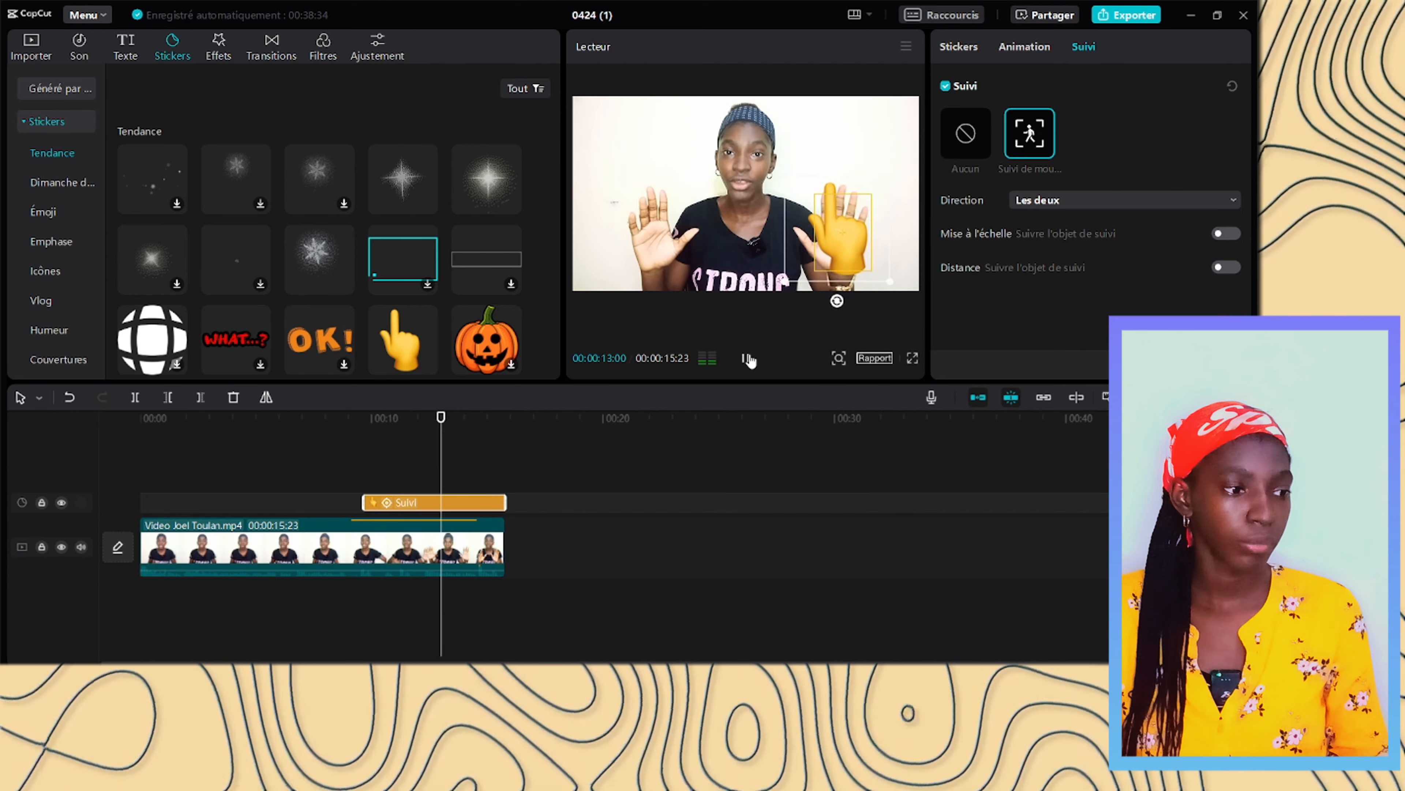
click(750, 361)
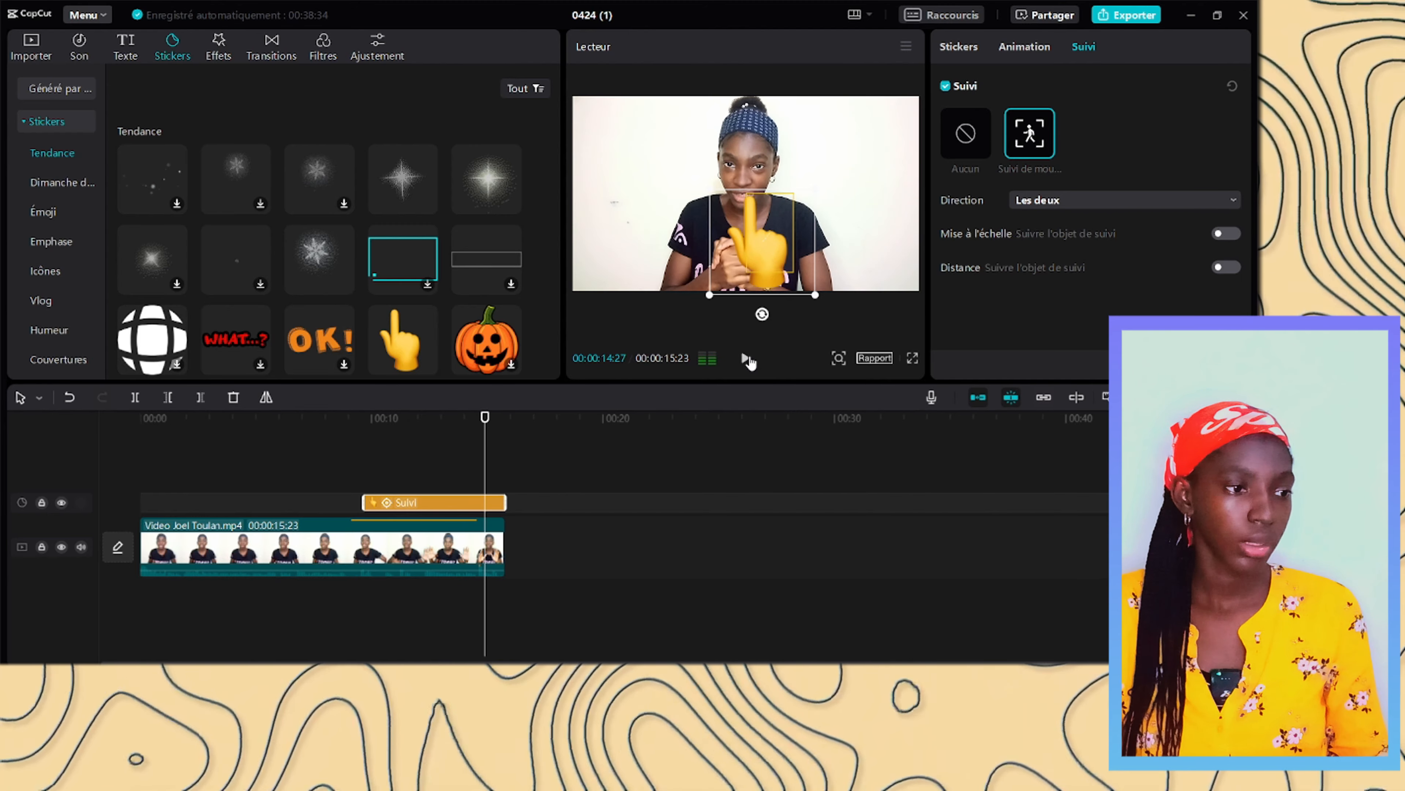
click(380, 480)
drag(381, 481, 457, 497)
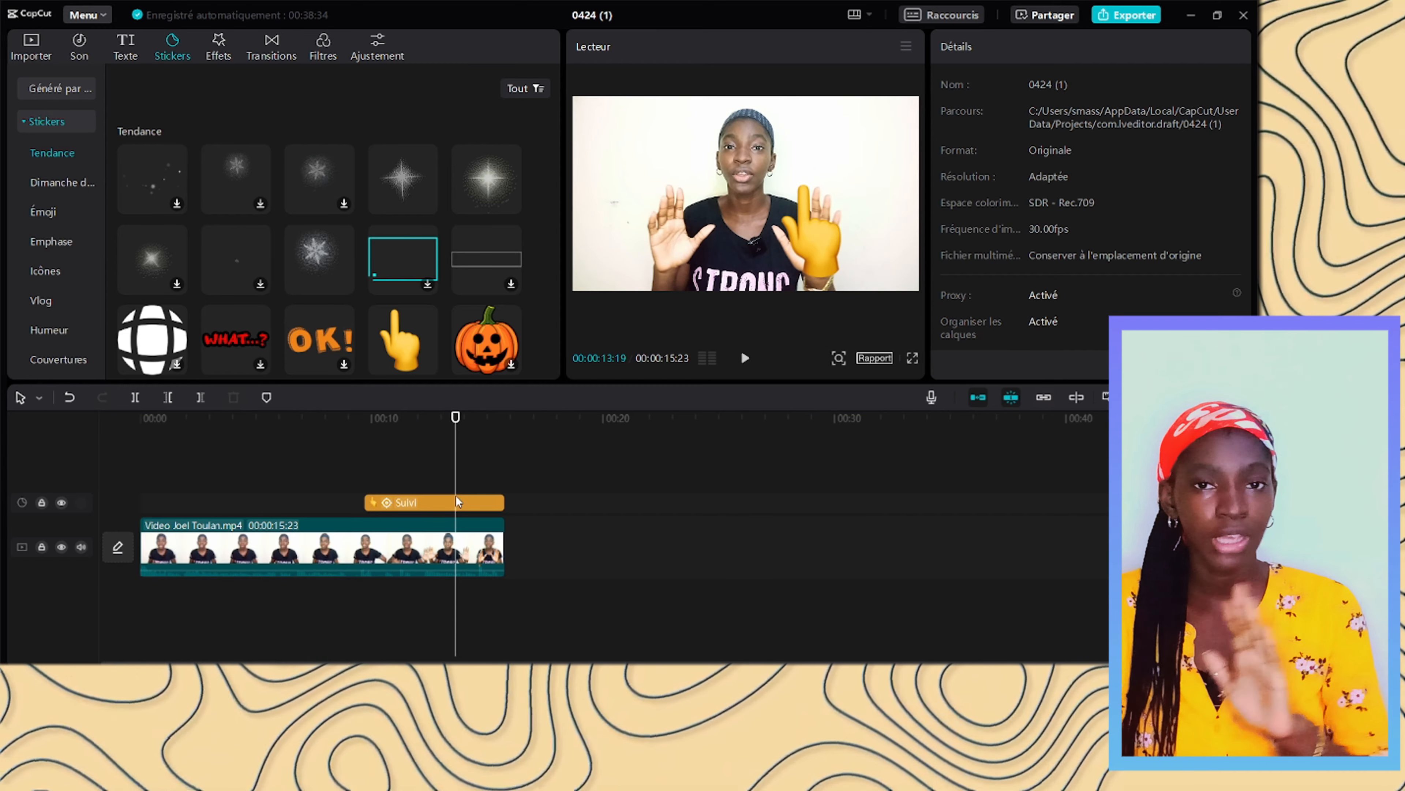